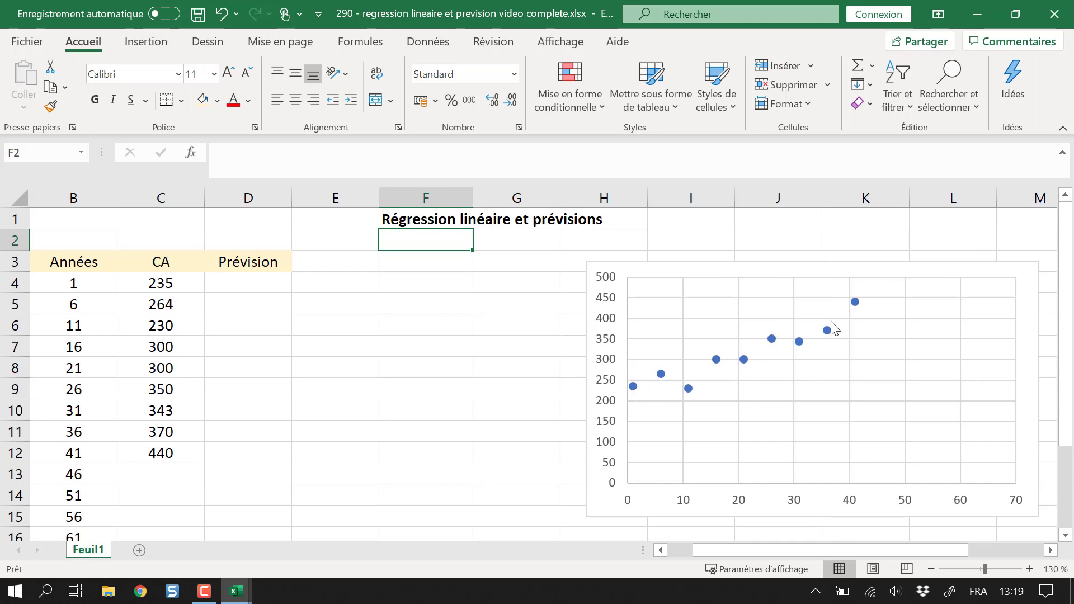
- Increase the font size of the title "Régression linéaire et prévisions" in F1 to 16
click(459, 330)
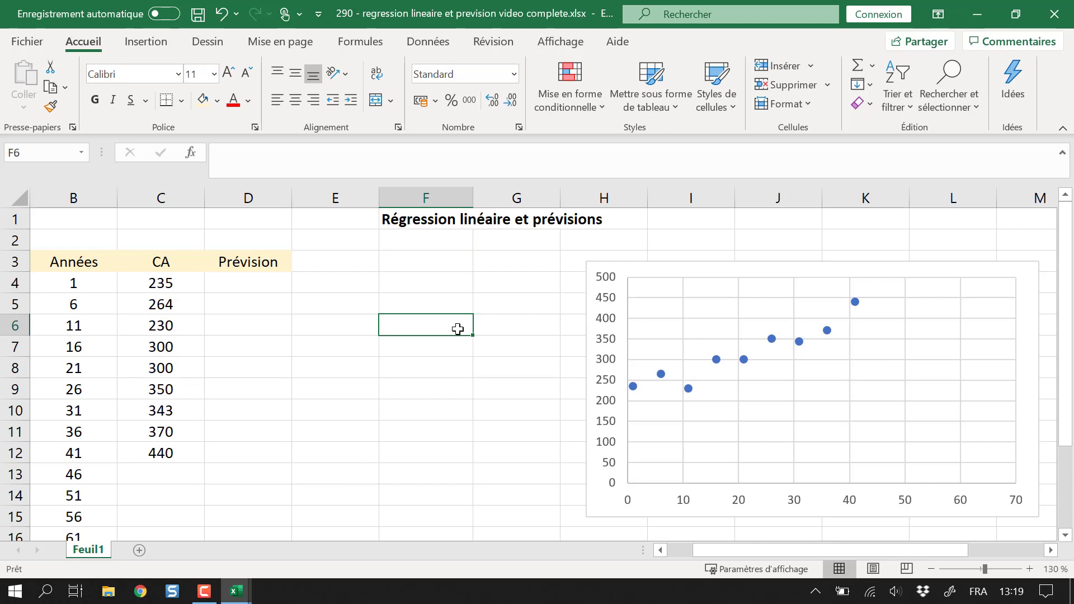
key(Up)
key(Up)
key(Up)
key(Up)
key(Up)
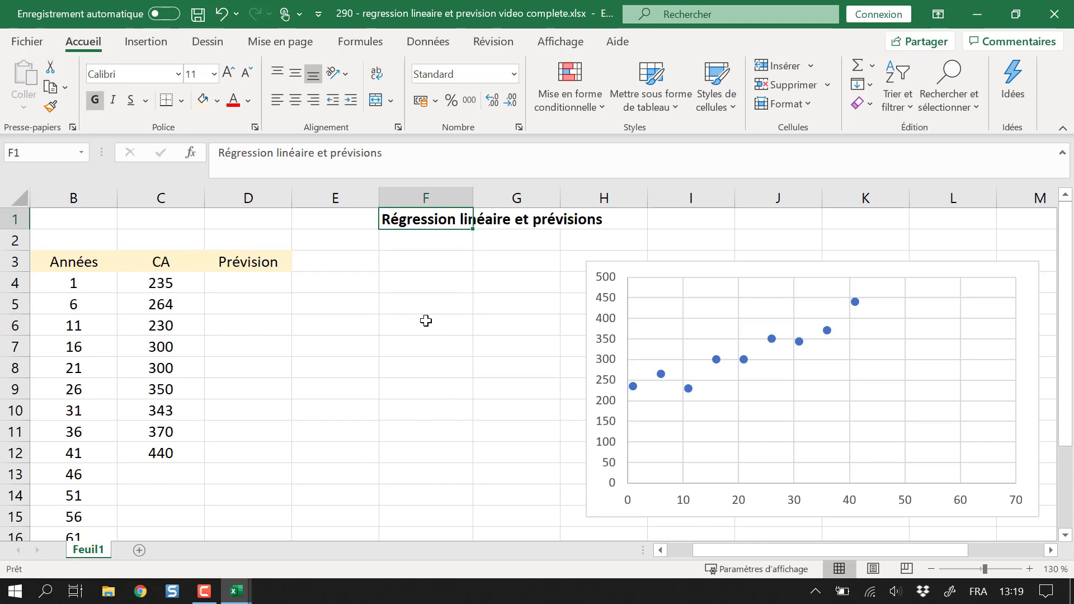
click(228, 73)
click(228, 73)
click(228, 72)
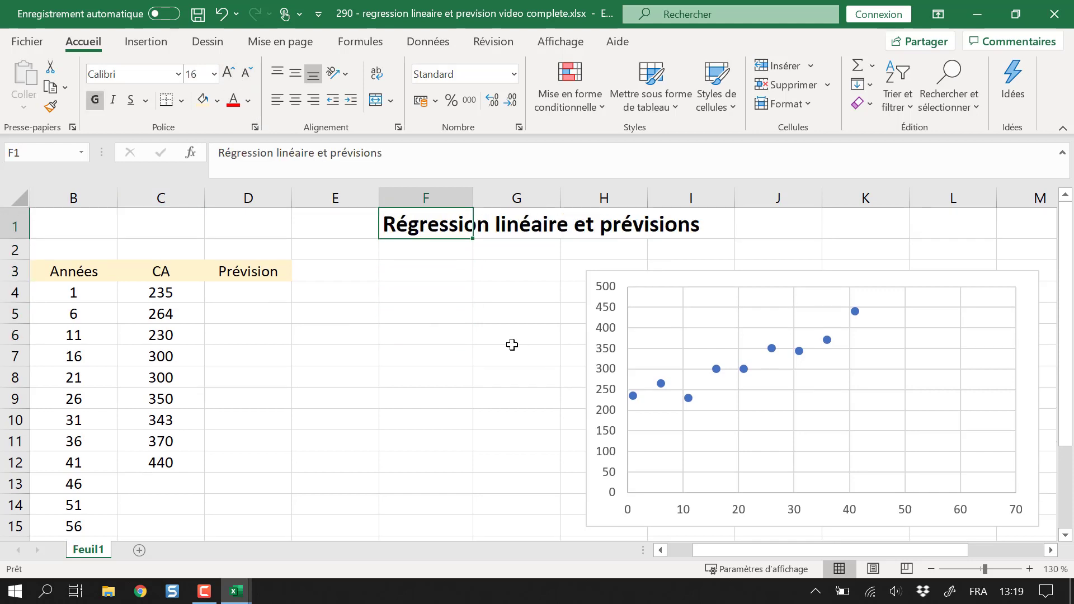
click(462, 308)
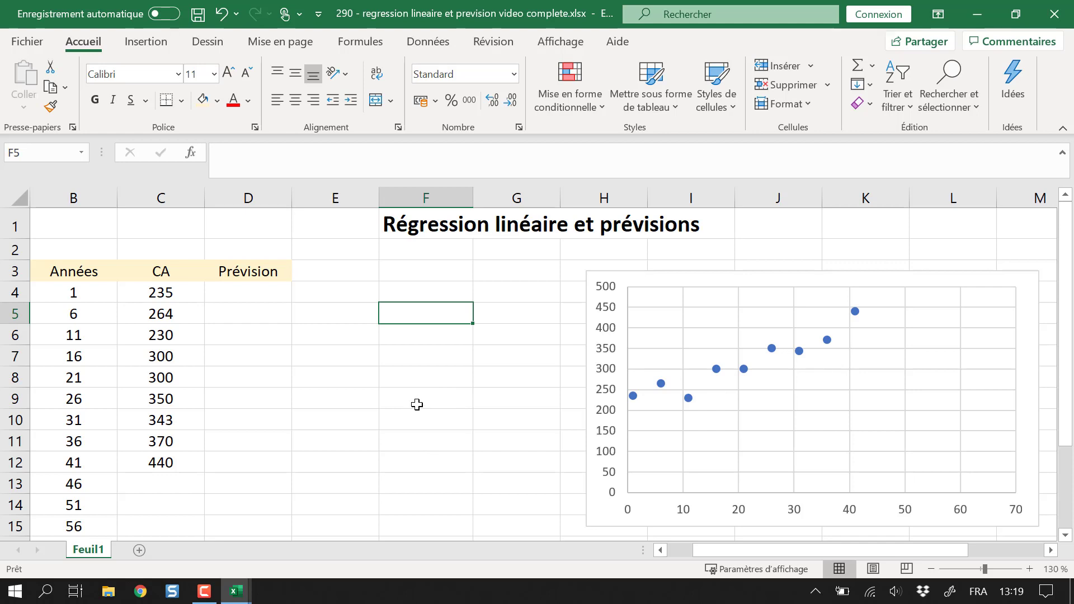
- Begin a formula in D13, the Prévision cell for year 46, with the PREVISION.LINEAIRE function
click(374, 395)
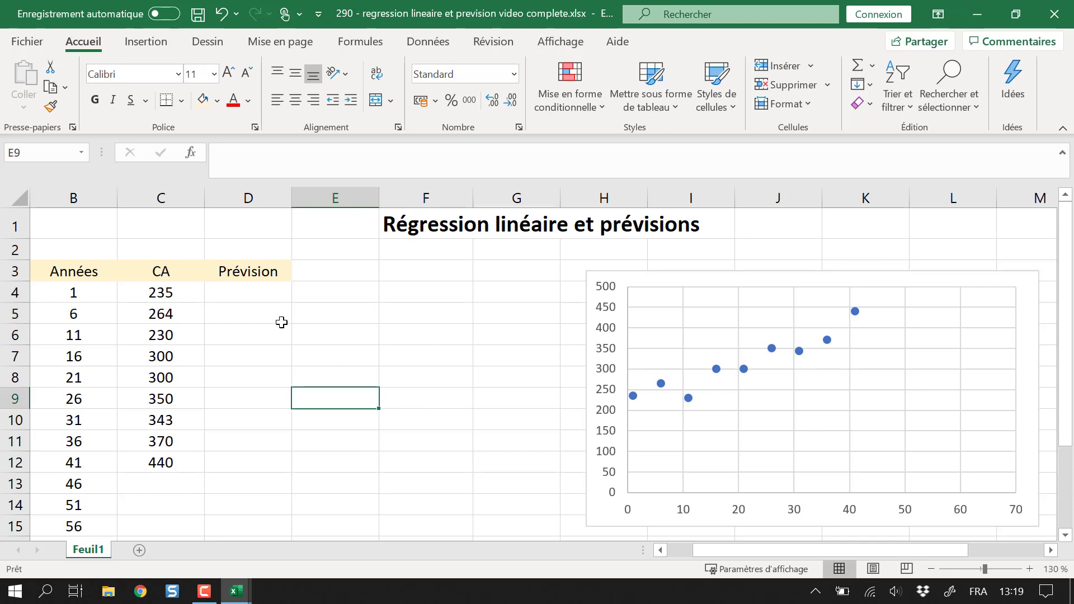
click(277, 295)
key(Down)
key(Down)
key(Down)
key(Down)
key(Down)
key(Down)
key(Down)
key(Down)
key(Down)
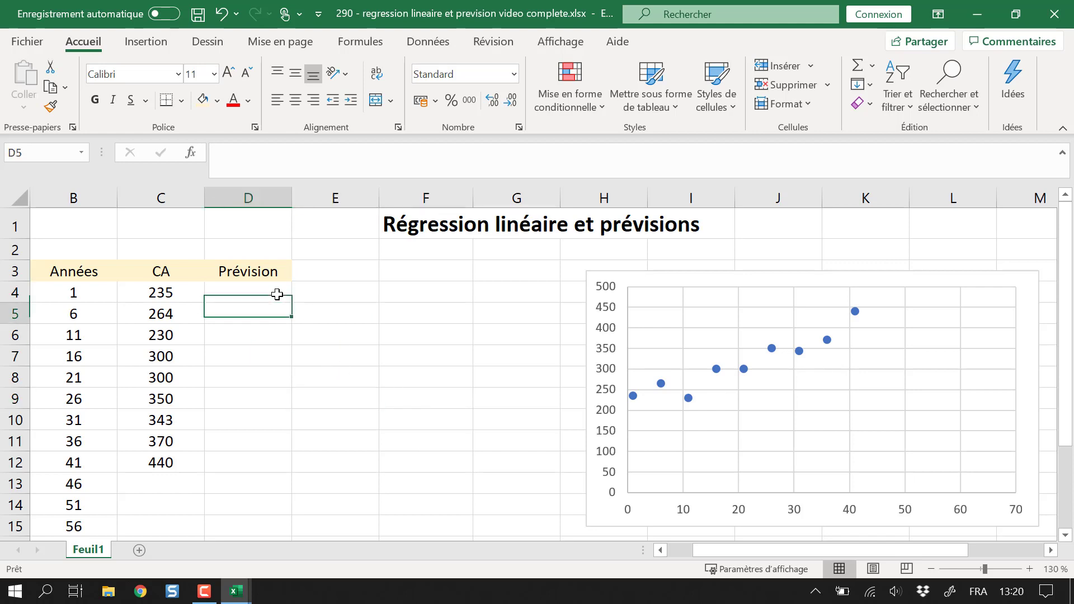
text(=prevision)
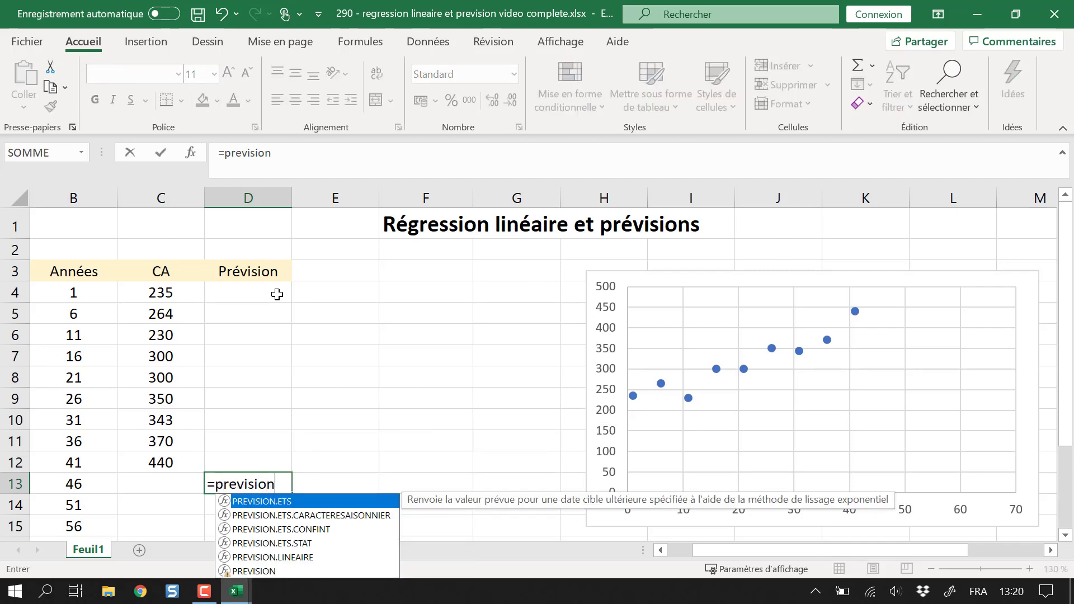
key(Down)
key(Down)
key(Down)
key(Down)
key(Down)
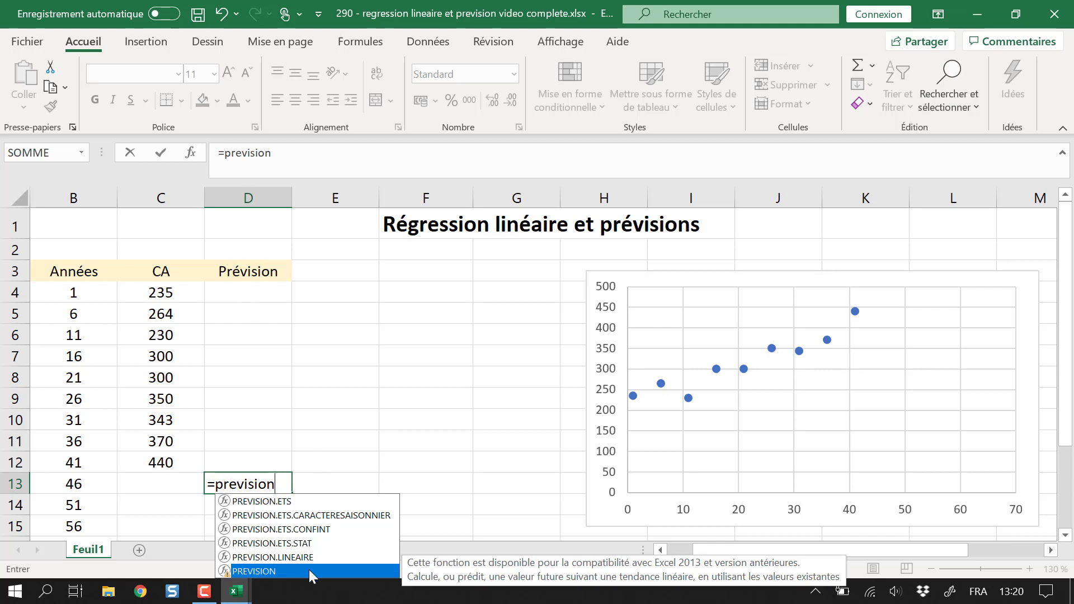
key(Up)
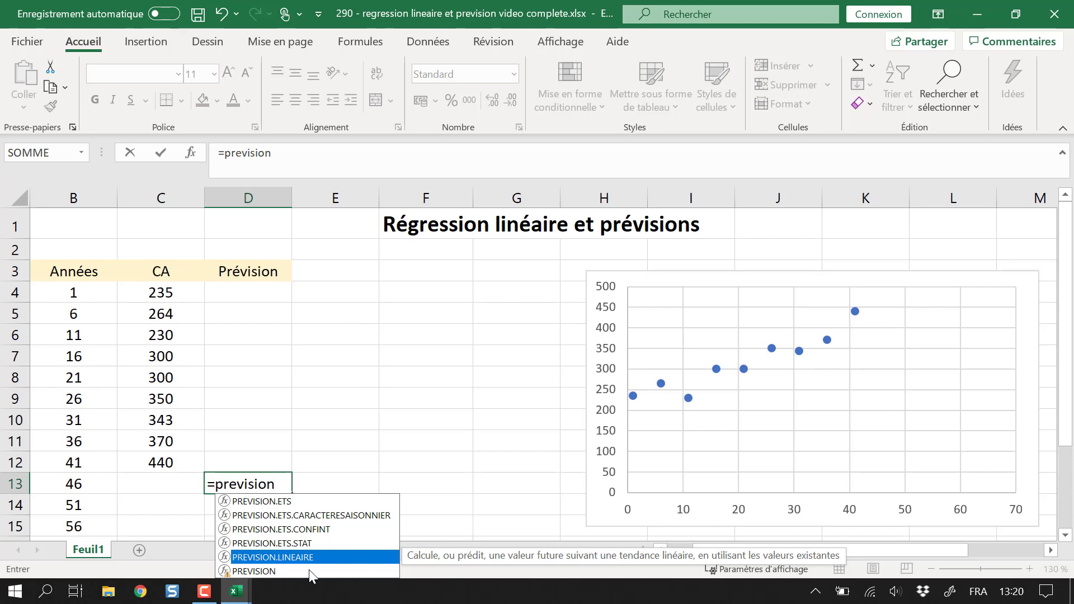
key(Tab)
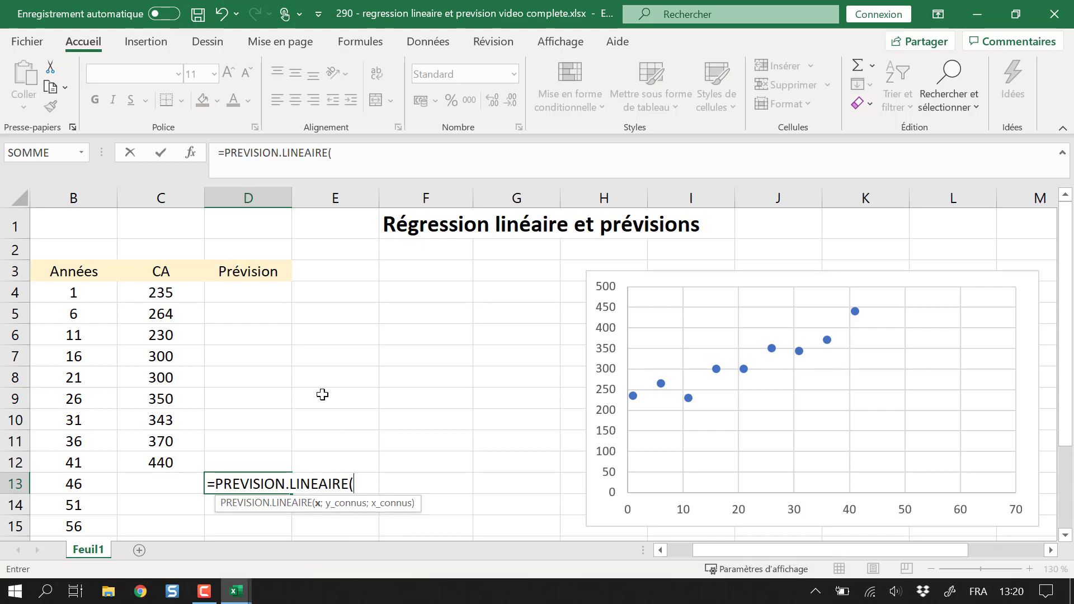
- Complete the forecast formula with B13 as x, $C$4:$C$12 as known y values and $B$4:$B$12 as known x values
scroll(369, 422, down, 1)
click(84, 412)
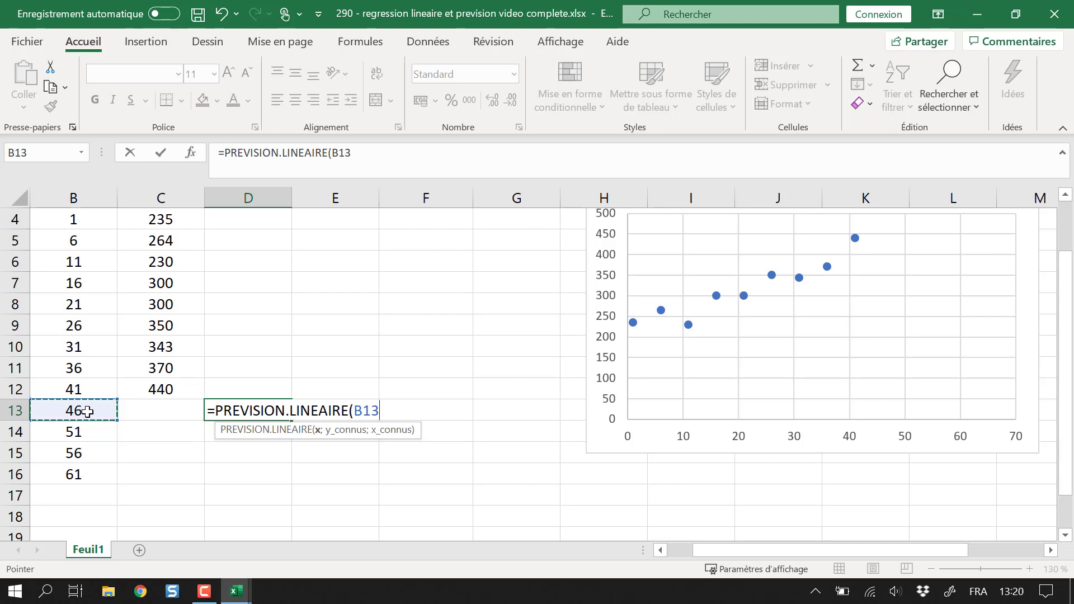
text(;)
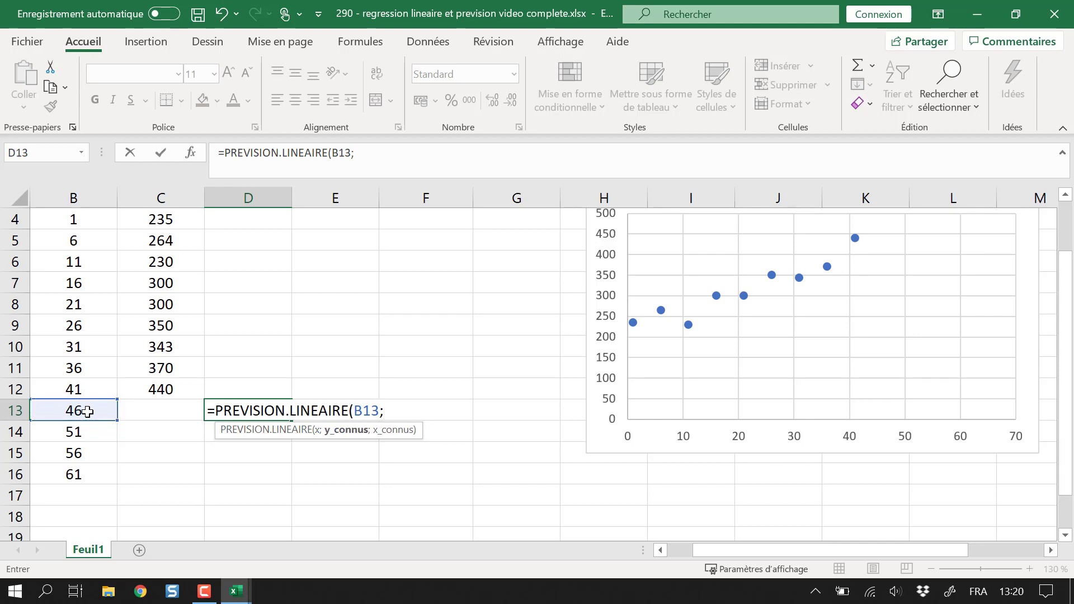
scroll(391, 392, up, 1)
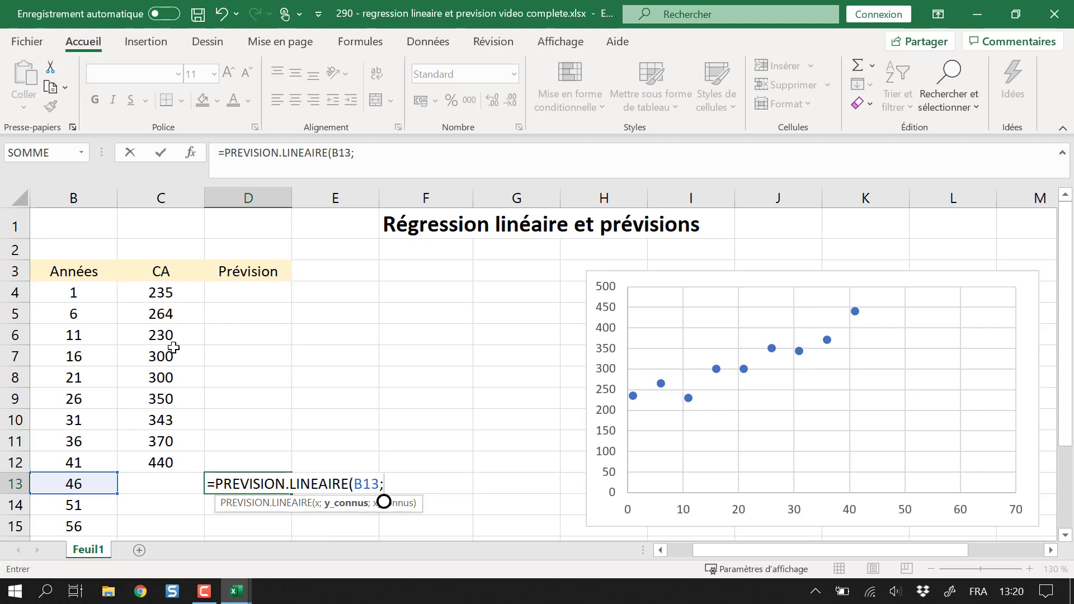
drag(156, 292, 158, 457)
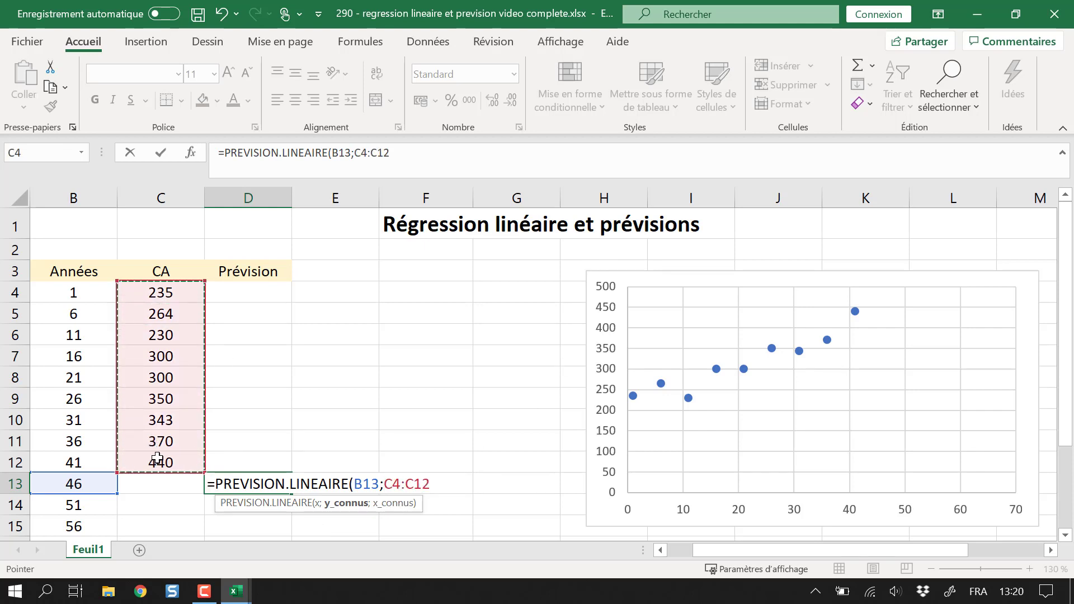
key(F4)
text(;)
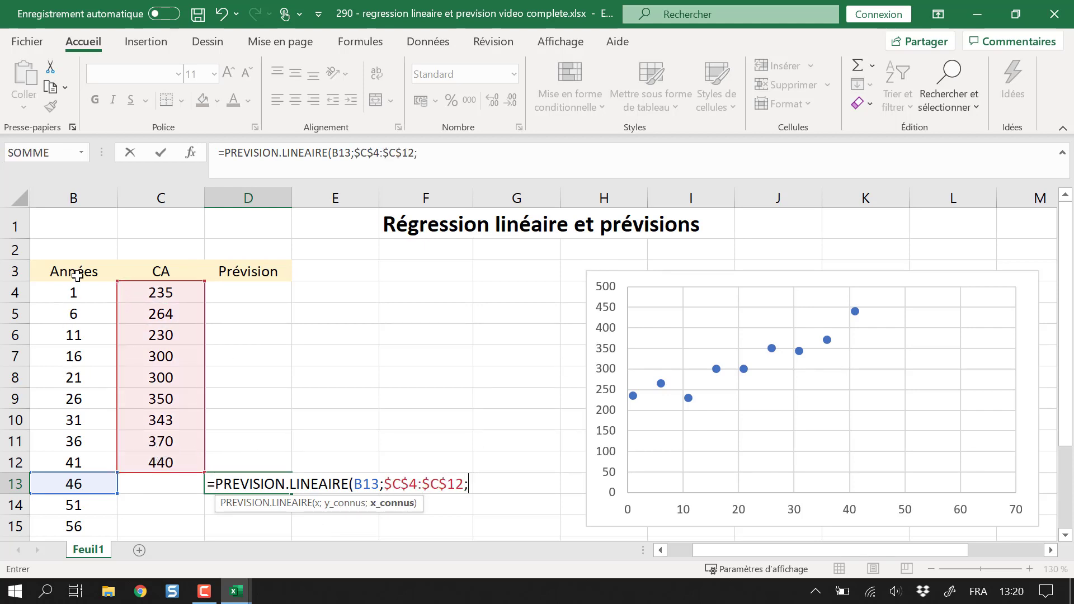
drag(81, 292, 97, 460)
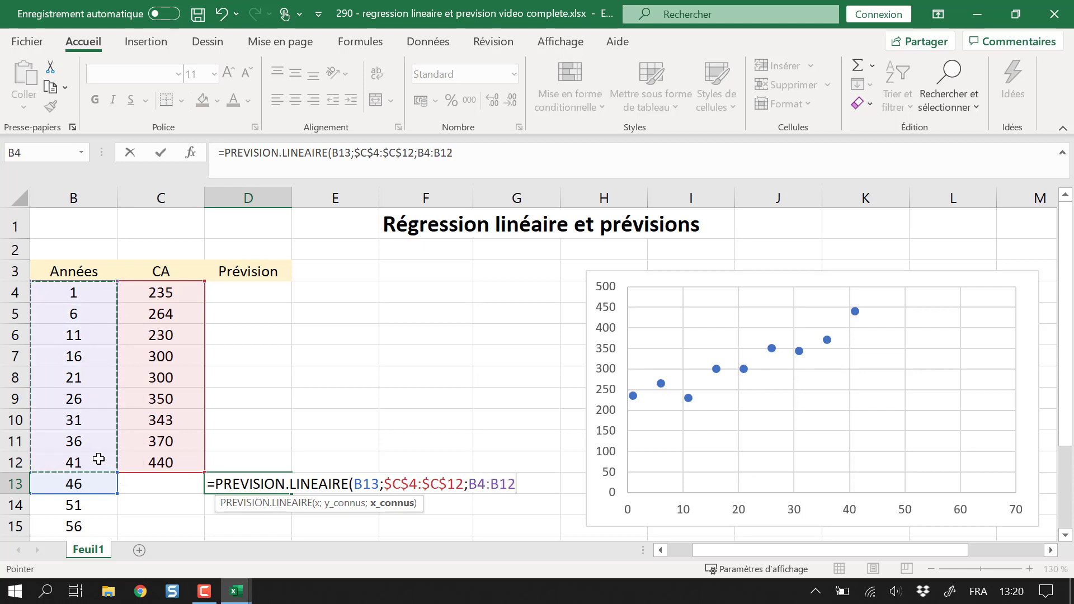
key(F4)
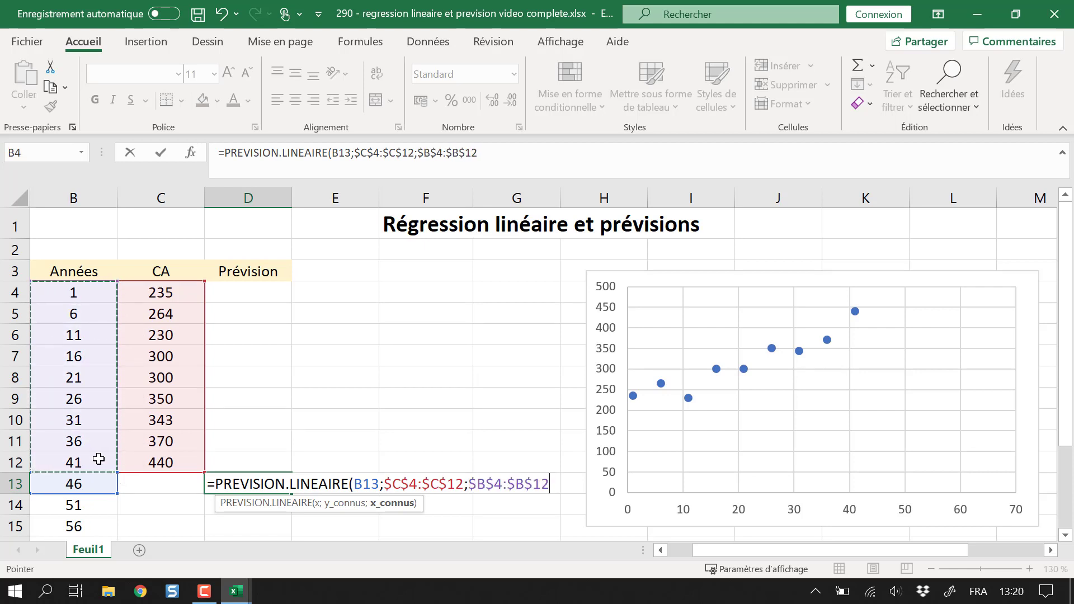
text())
key(Return)
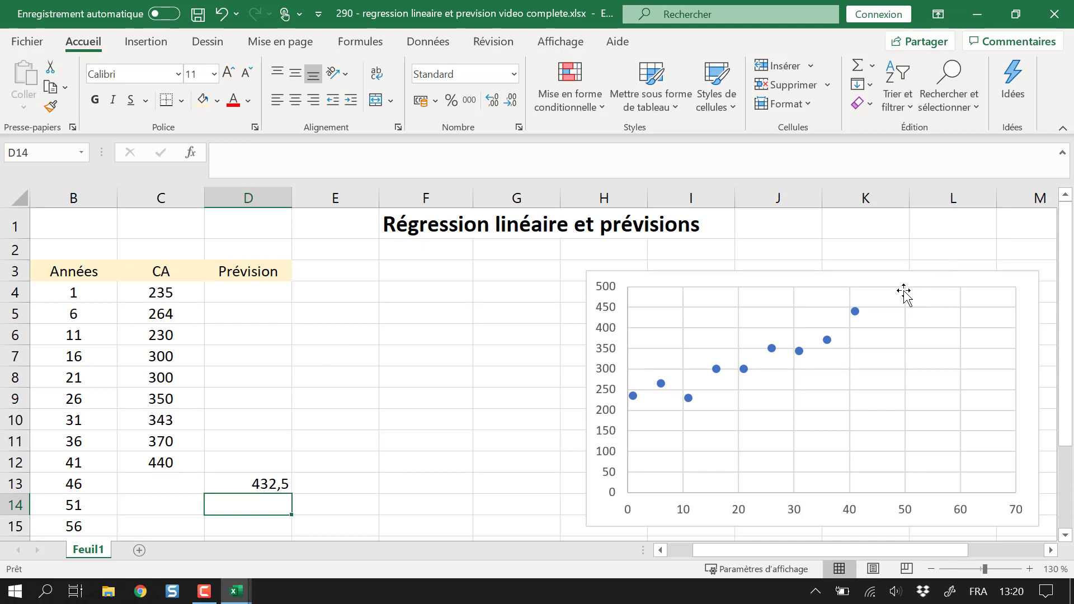
scroll(361, 476, down, 1)
scroll(421, 359, up, 1)
right_click(639, 277)
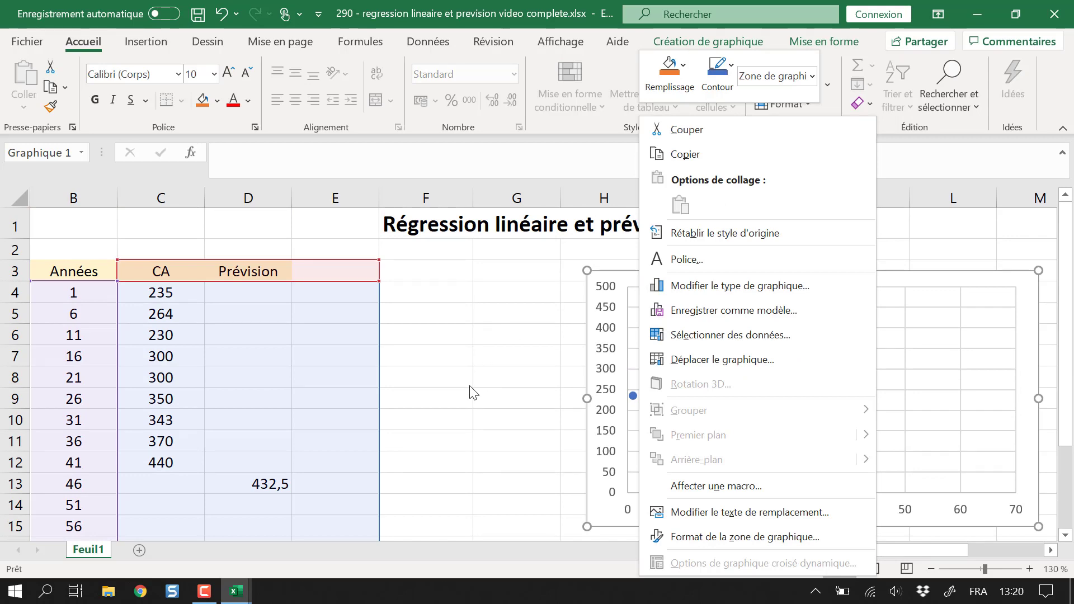
key(Escape)
- Copy the forecast formula from D13 down through D16
scroll(671, 427, down, 2)
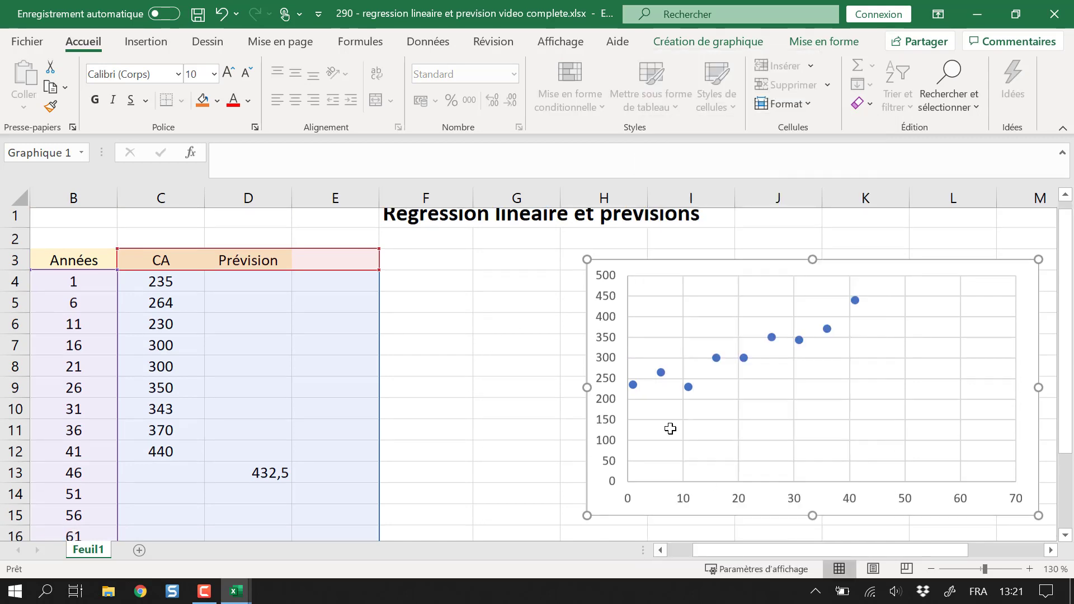
click(270, 345)
drag(290, 358, 288, 421)
scroll(805, 390, up, 2)
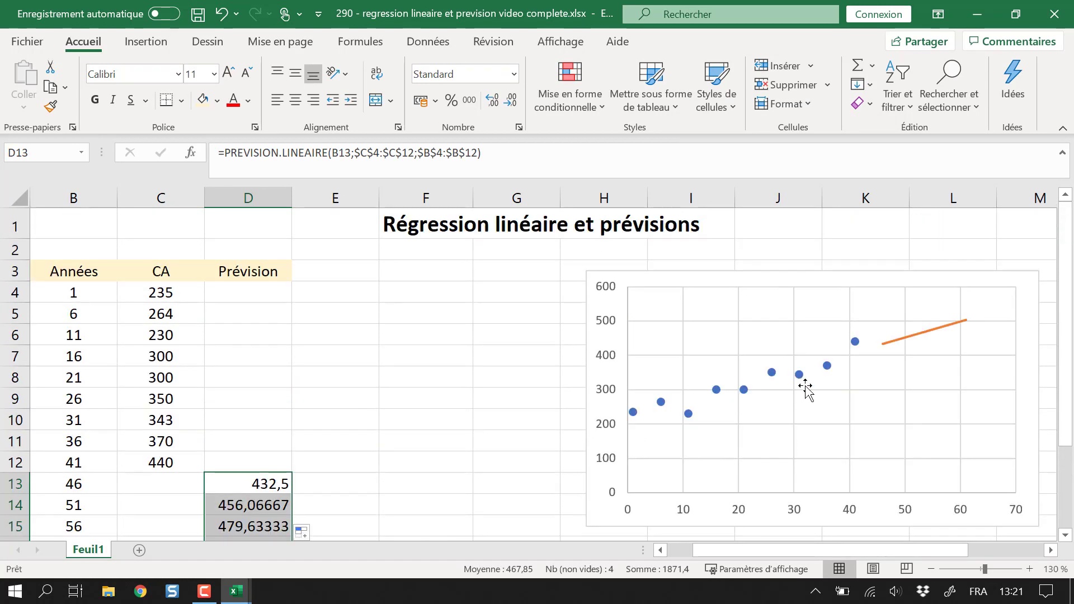
click(887, 342)
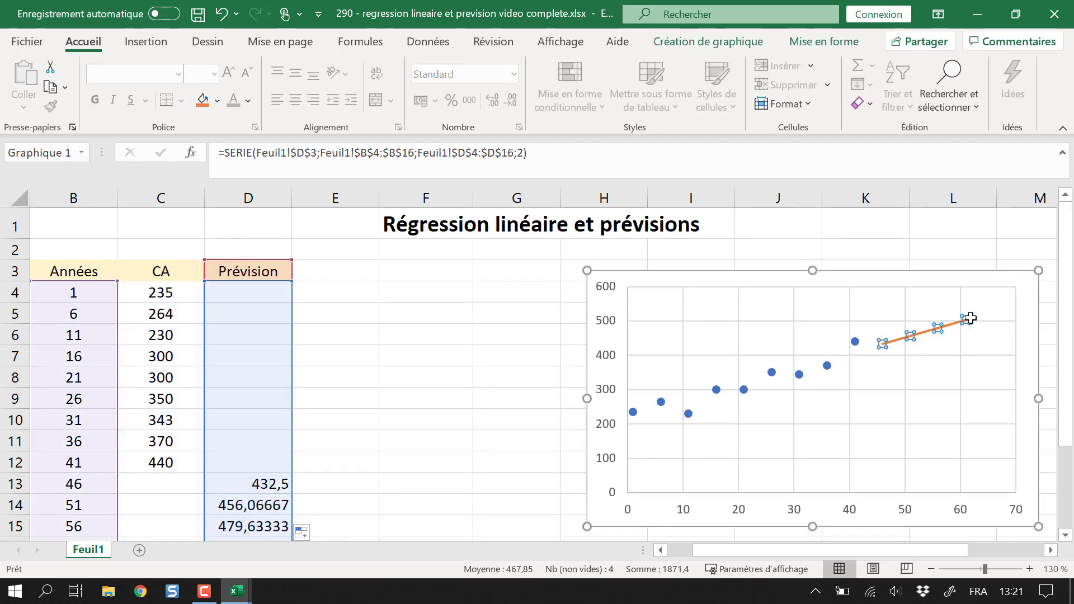
click(427, 455)
scroll(289, 498, down, 1)
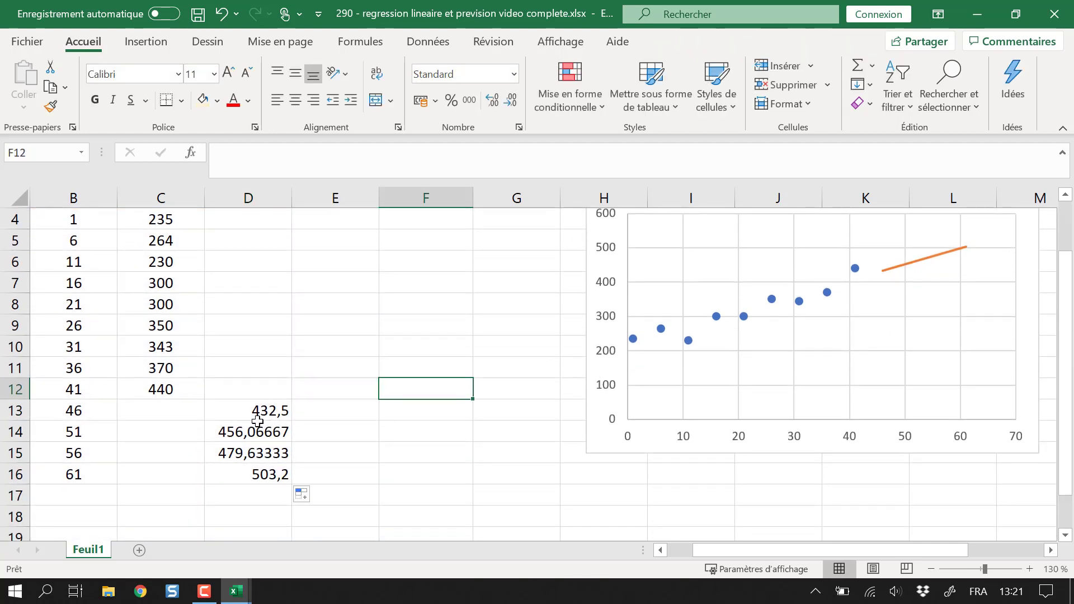
- Copy the forecast formula from D13 upward through D4 to cover the past years
scroll(159, 358, up, 1)
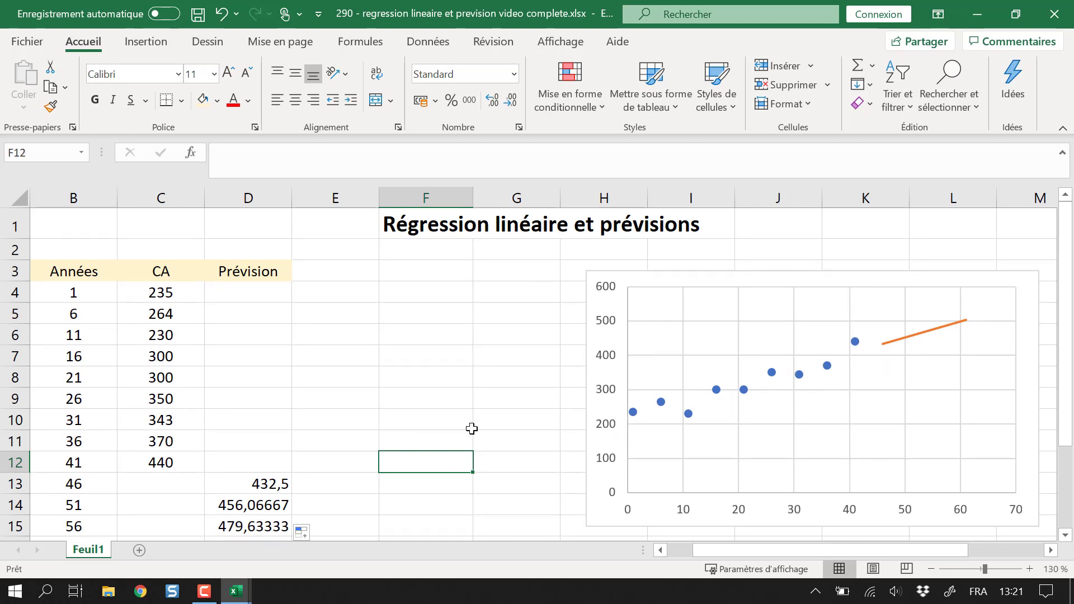
click(231, 481)
drag(293, 494, 278, 283)
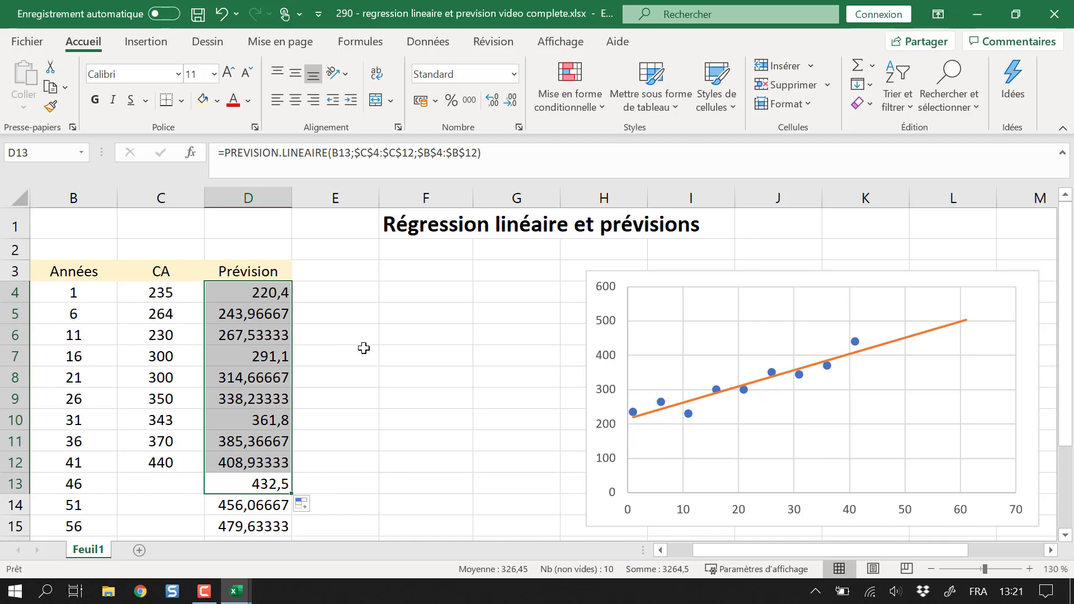
scroll(362, 347, down, 1)
scroll(358, 391, up, 1)
scroll(505, 446, down, 1)
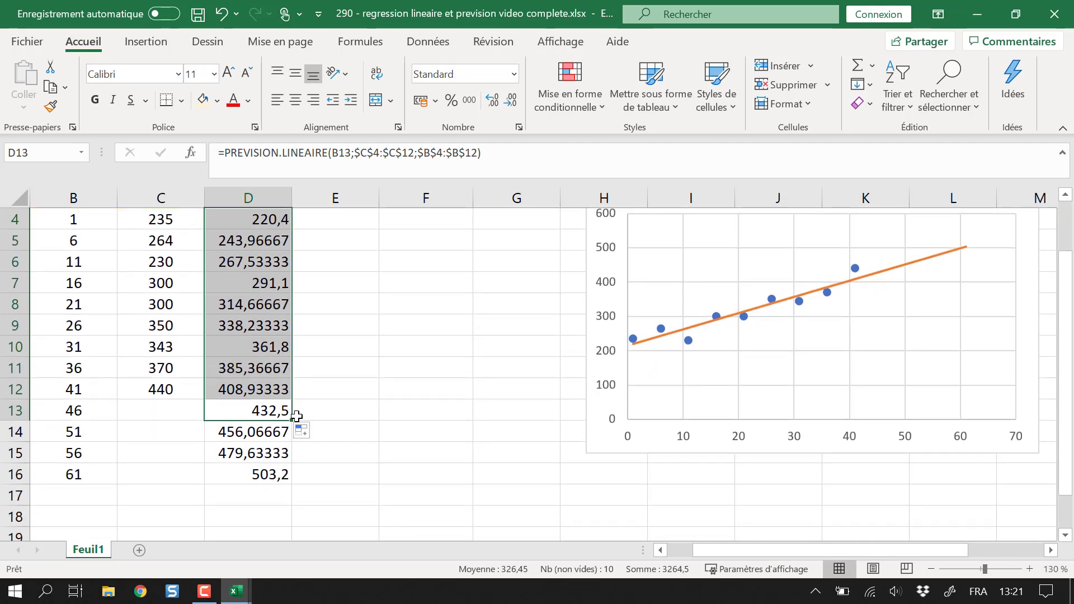
click(444, 409)
scroll(358, 330, up, 1)
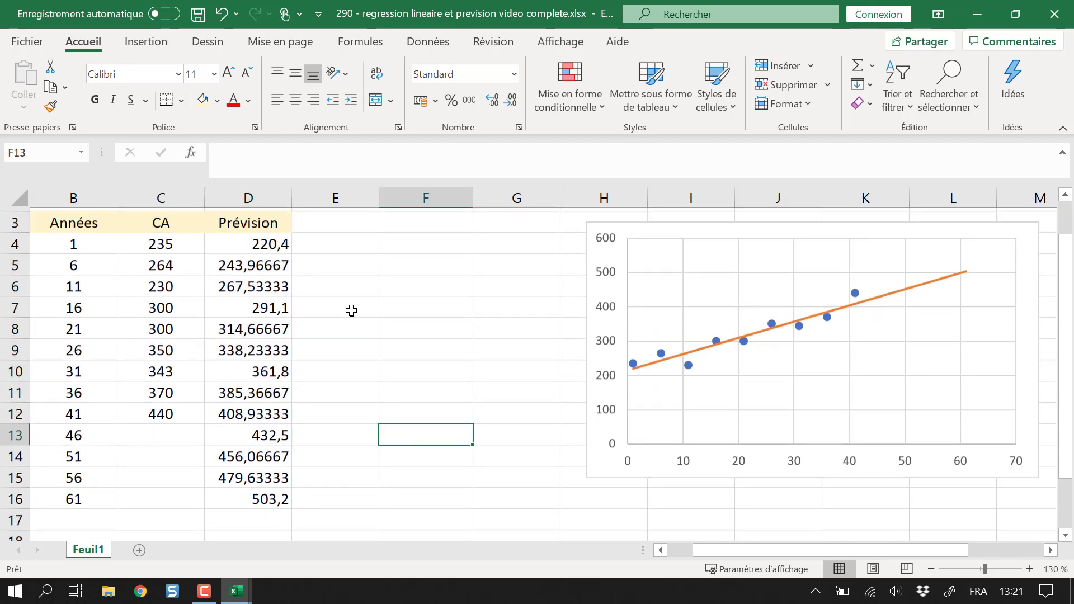
- Add the column header "Tendance" in cell E3
click(345, 274)
text(Tendance)
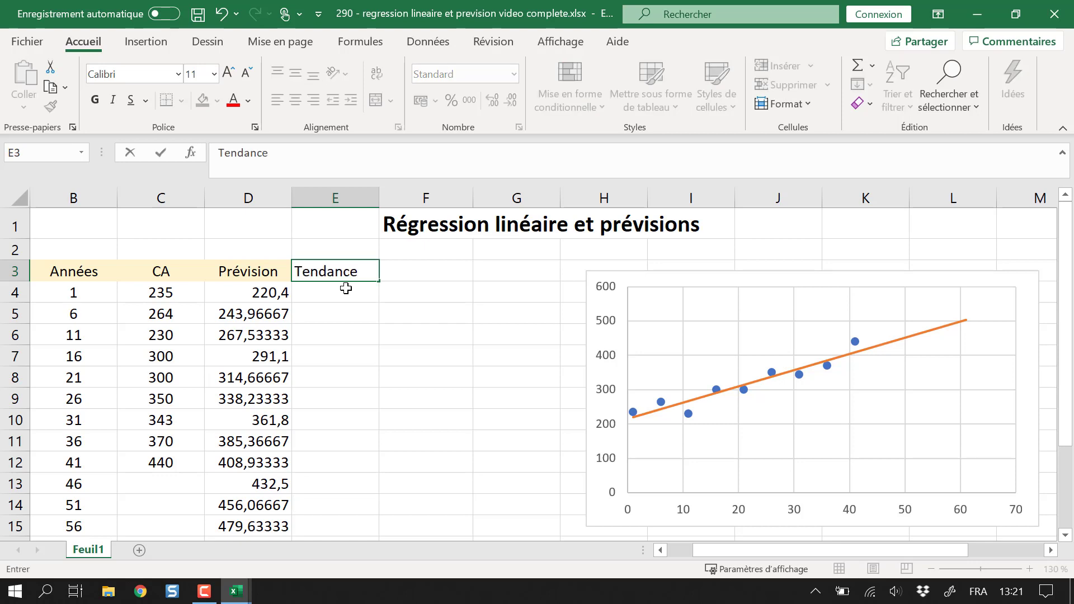
key(Return)
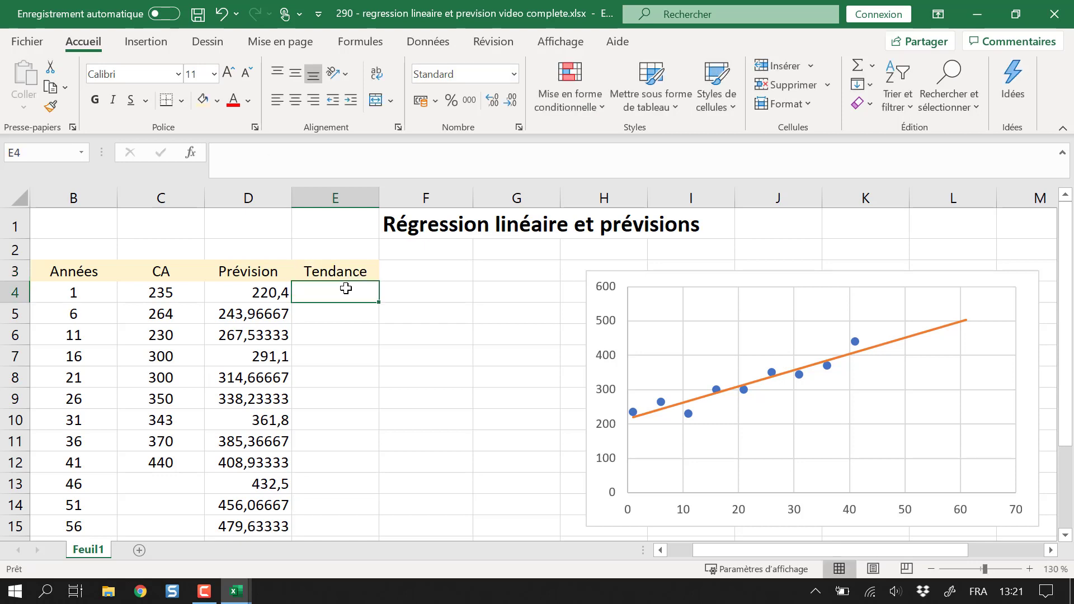
- Start a TENDANCE formula in E4 with $C$4:$C$12 as known y values and $B$4:$B$12 as known x values
click(260, 298)
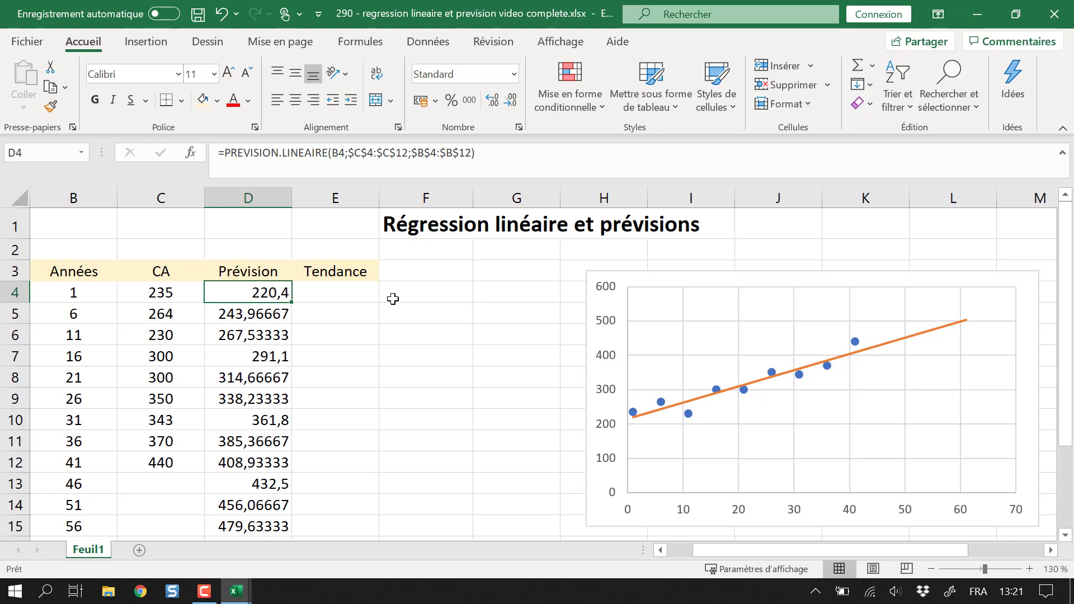
key(Right)
text(=ten)
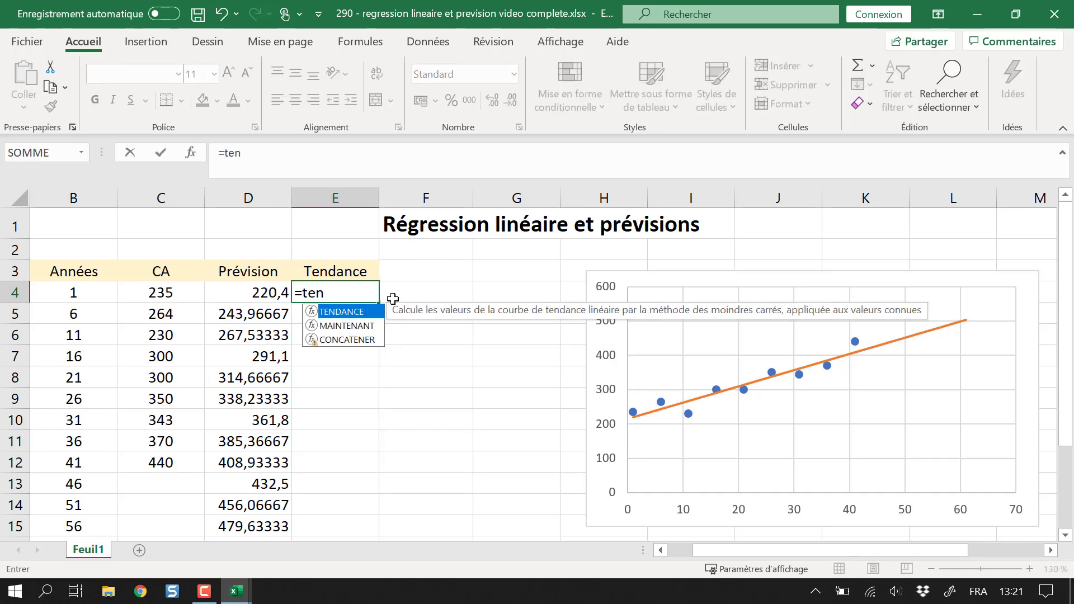
key(Tab)
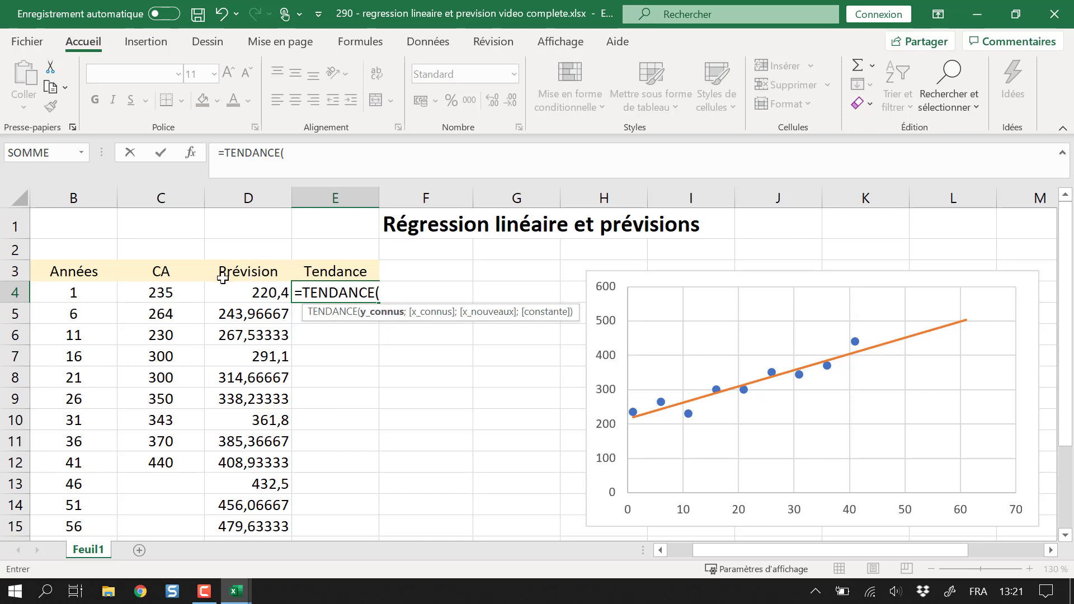
drag(160, 291, 146, 452)
key(F4)
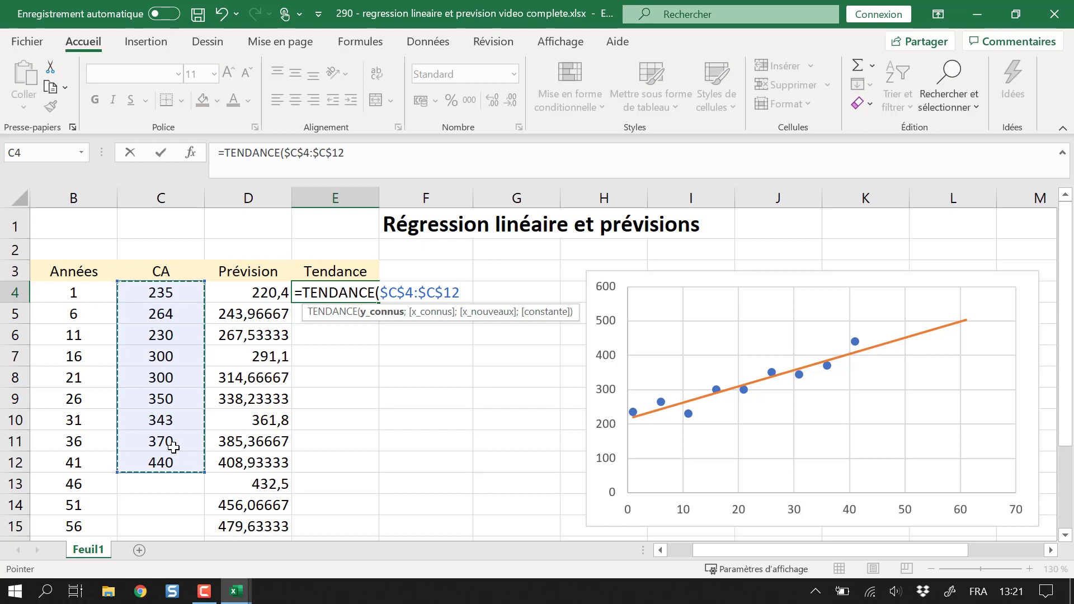
text(;)
drag(92, 303, 90, 425)
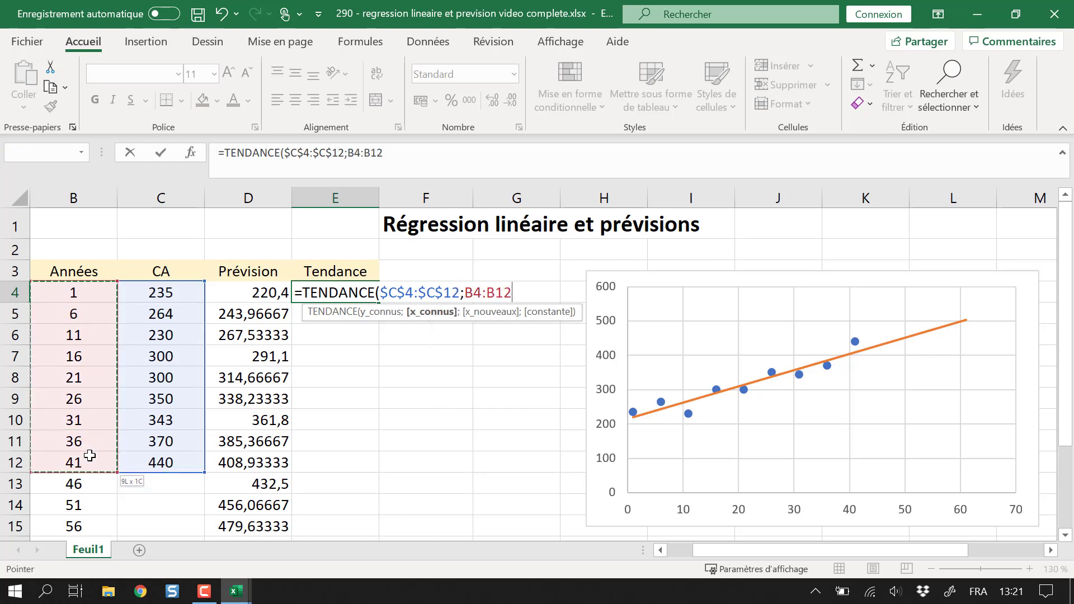
key(F4)
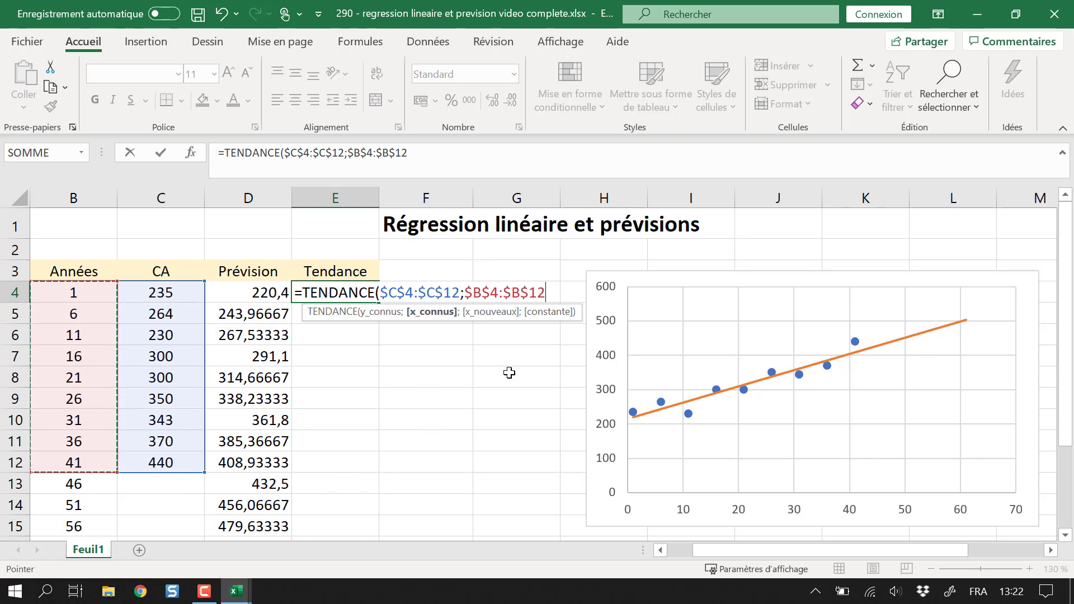
- Add $B$4:$B$16 as the new x values in the TENDANCE formula
text(;)
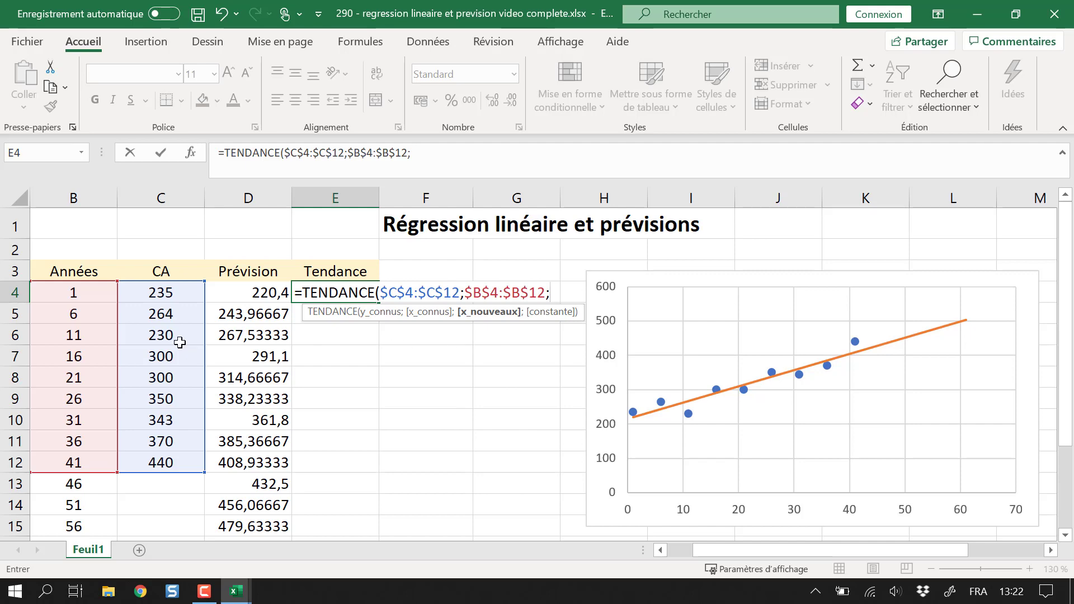
scroll(258, 431, down, 1)
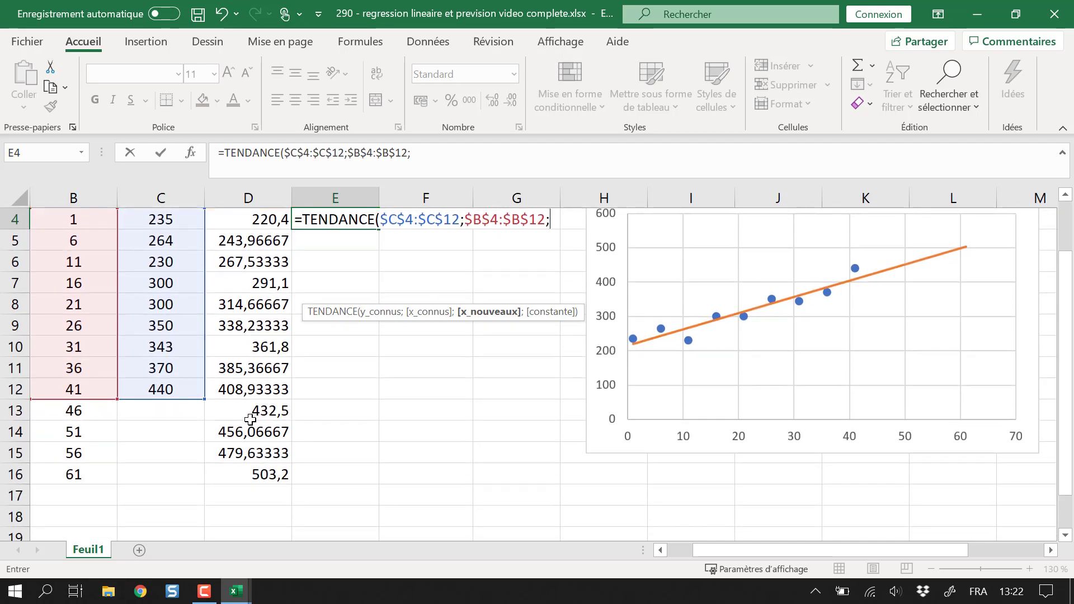
drag(72, 474, 78, 261)
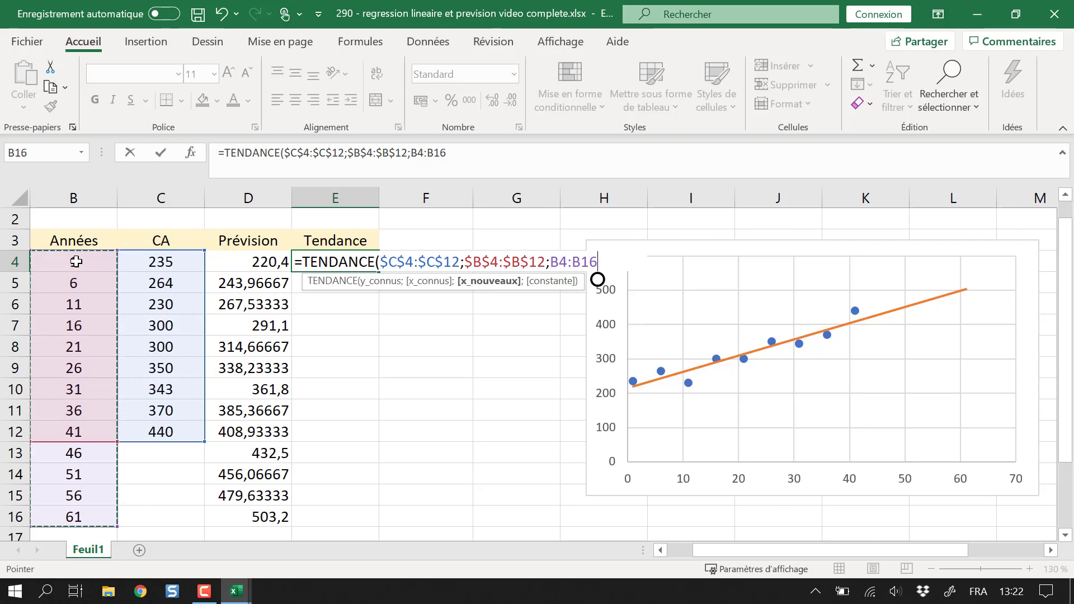
key(F4)
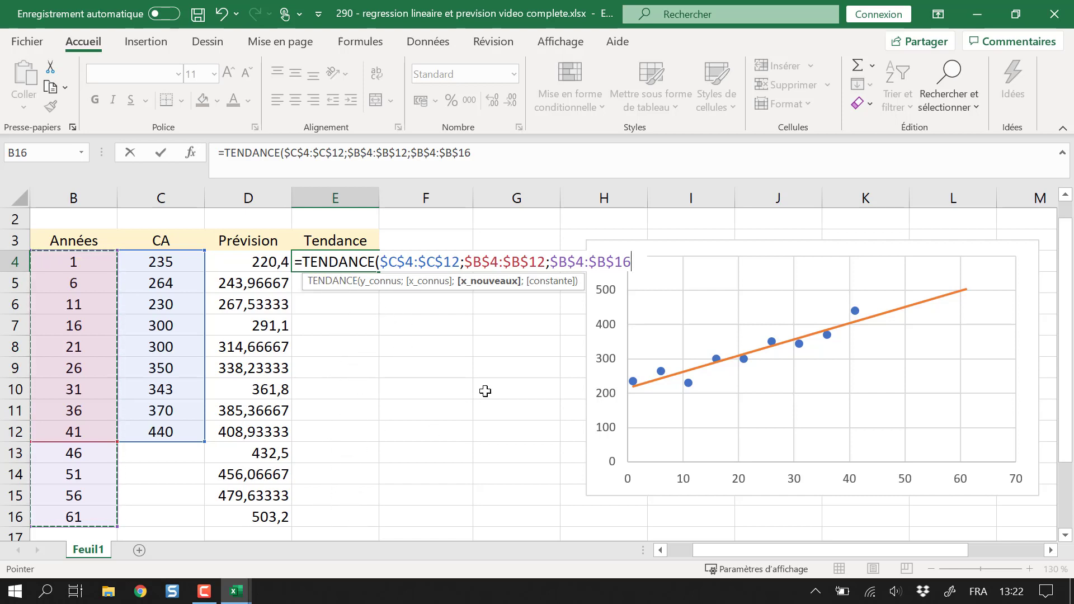
- Set the constant argument of the TENDANCE formula to FAUX and enter the completed formula in E4
text(;)
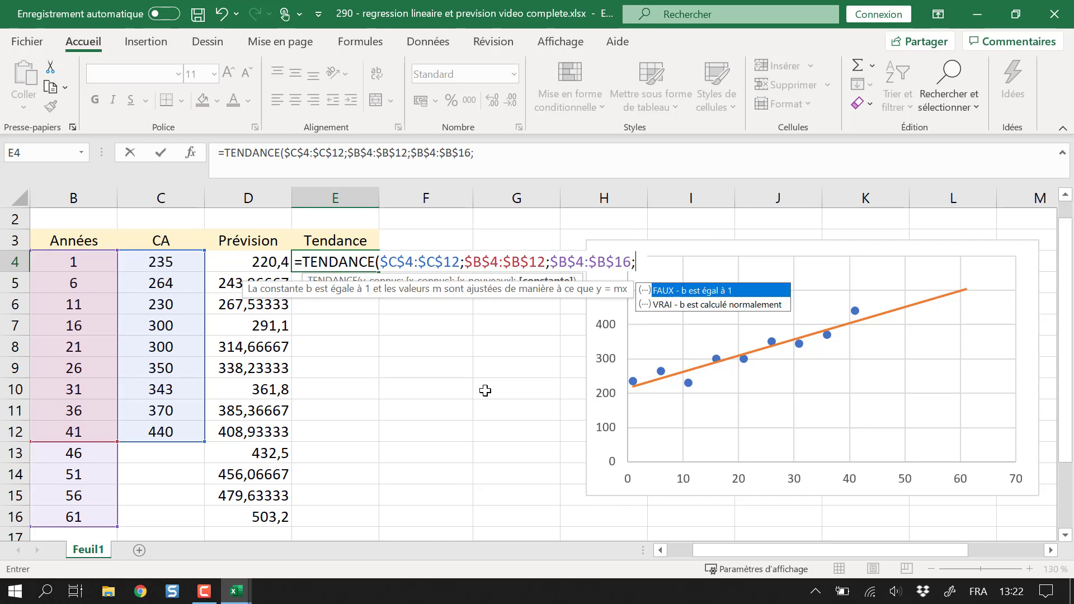
key(Down)
key(Up)
key(Down)
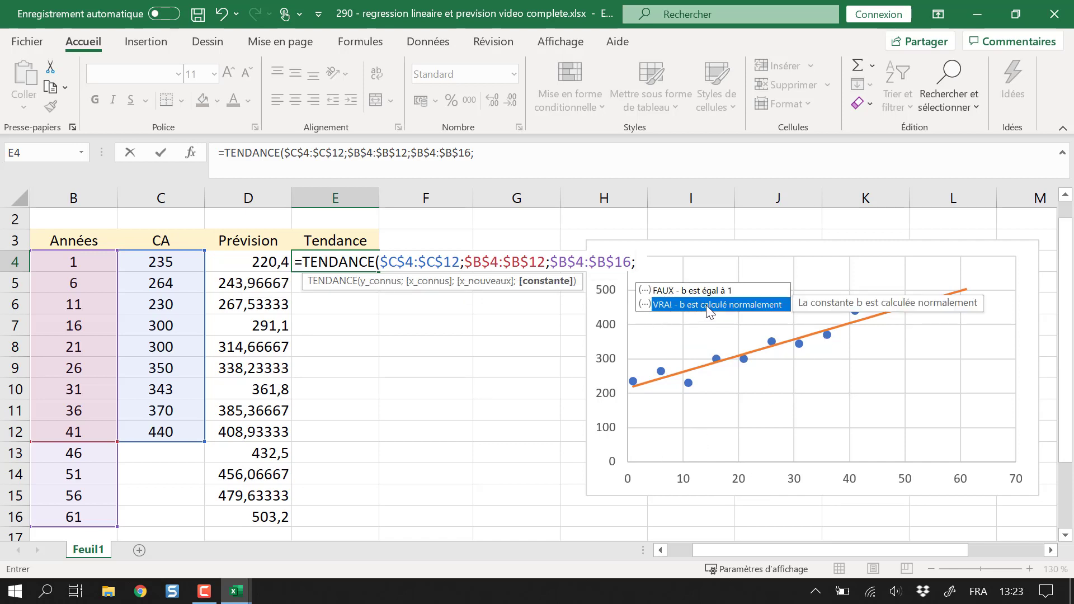
key(Up)
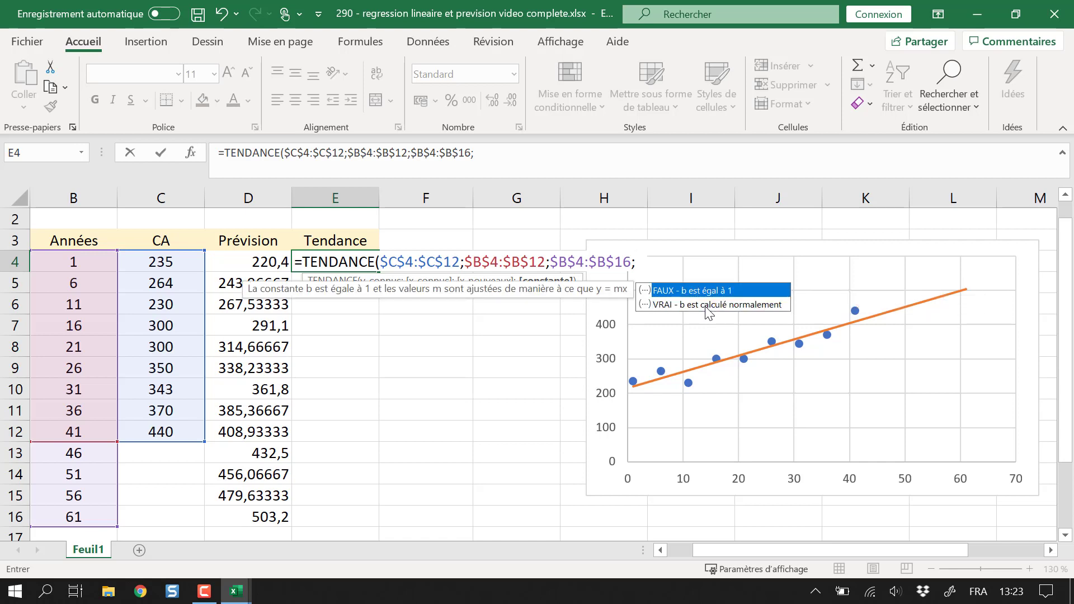
key(Tab)
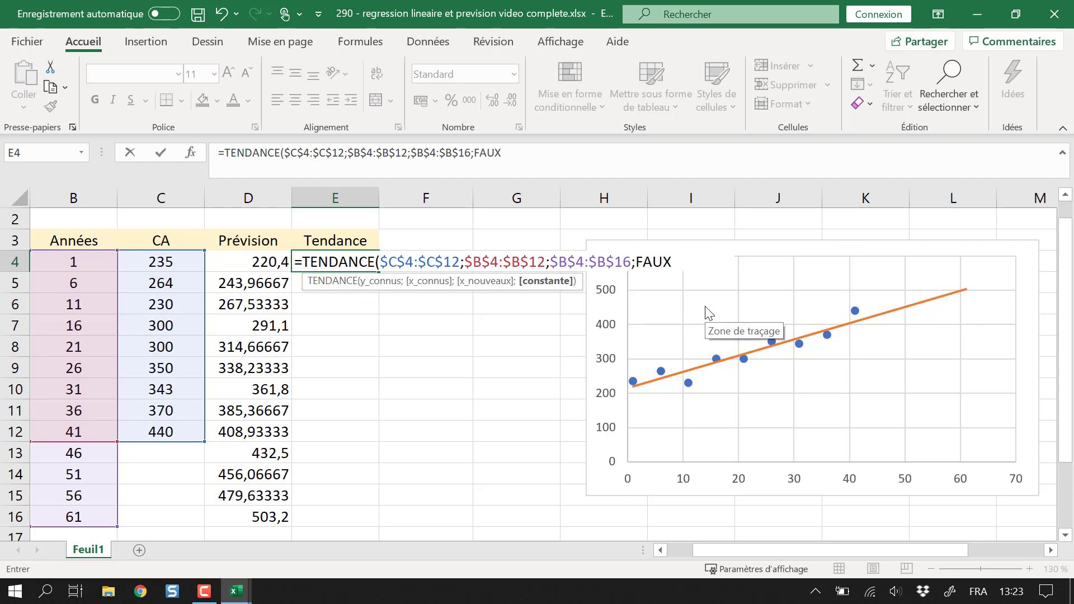
text())
key(Return)
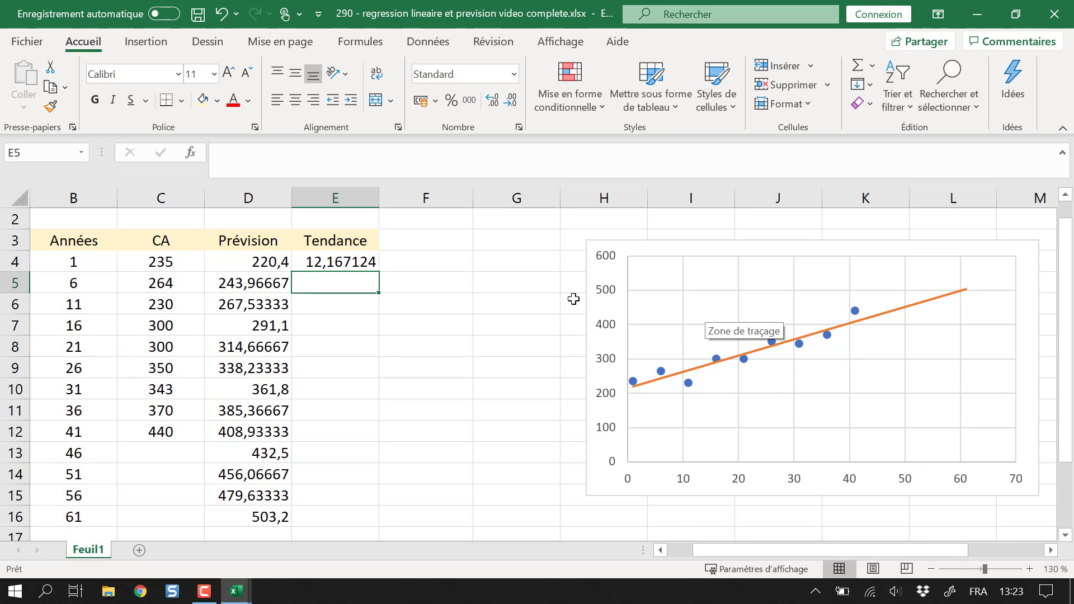
- Enter the TENDANCE formula from E4 as an array formula across E4:E16
click(357, 263)
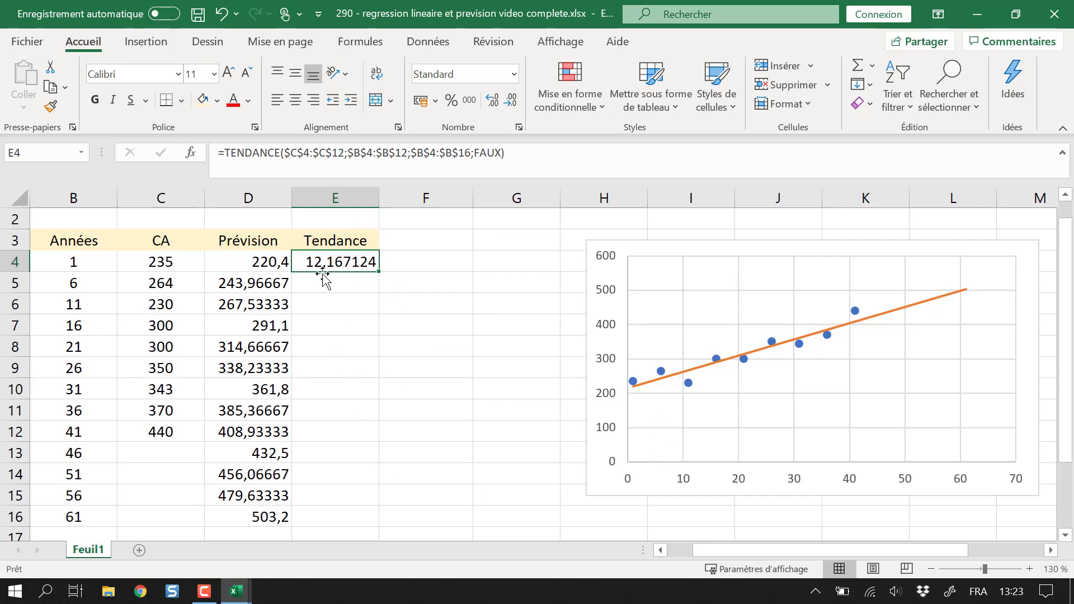
click(263, 267)
click(343, 266)
mouse_move(335, 506)
mouse_down()
mouse_move(335, 262)
mouse_move(338, 509)
mouse_up()
click(559, 163)
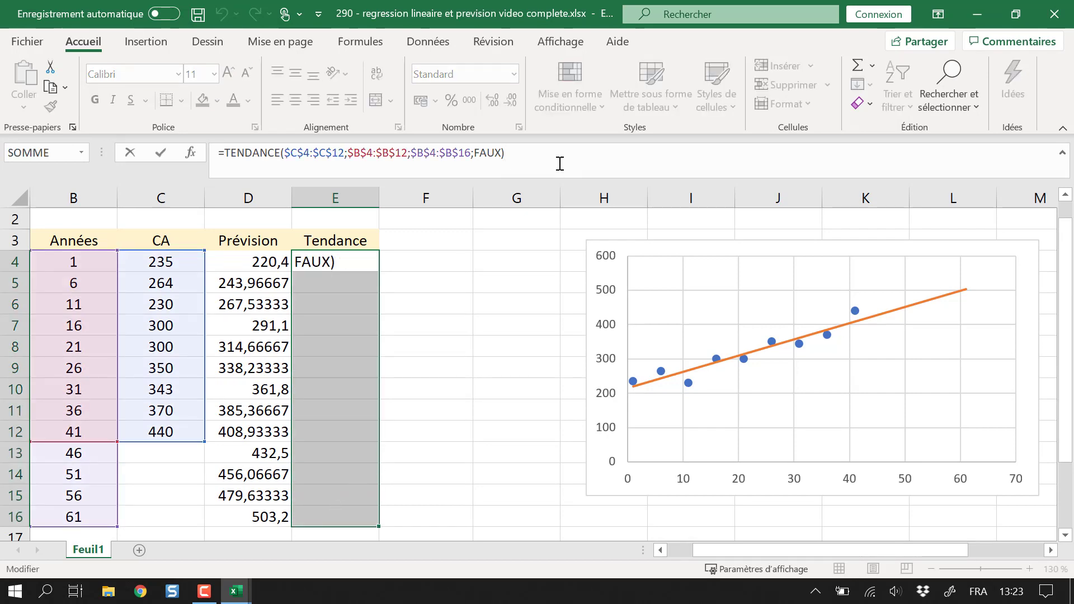
key(ctrl+shift+Return)
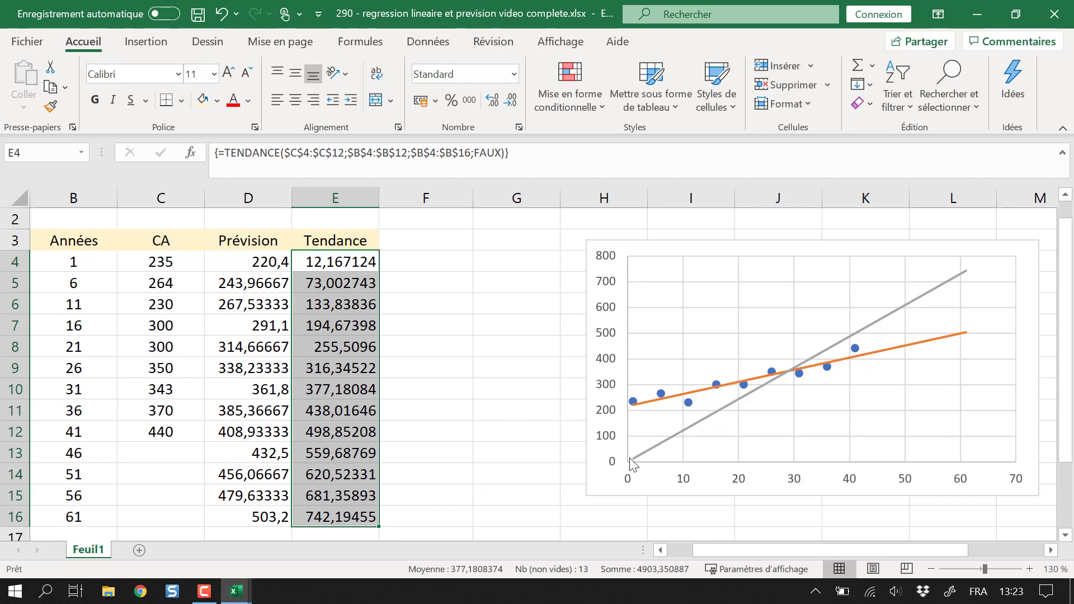
- Move the scatter chart slightly farther away from the data table and deselect it
mouse_move(632, 464)
drag(861, 248, 901, 244)
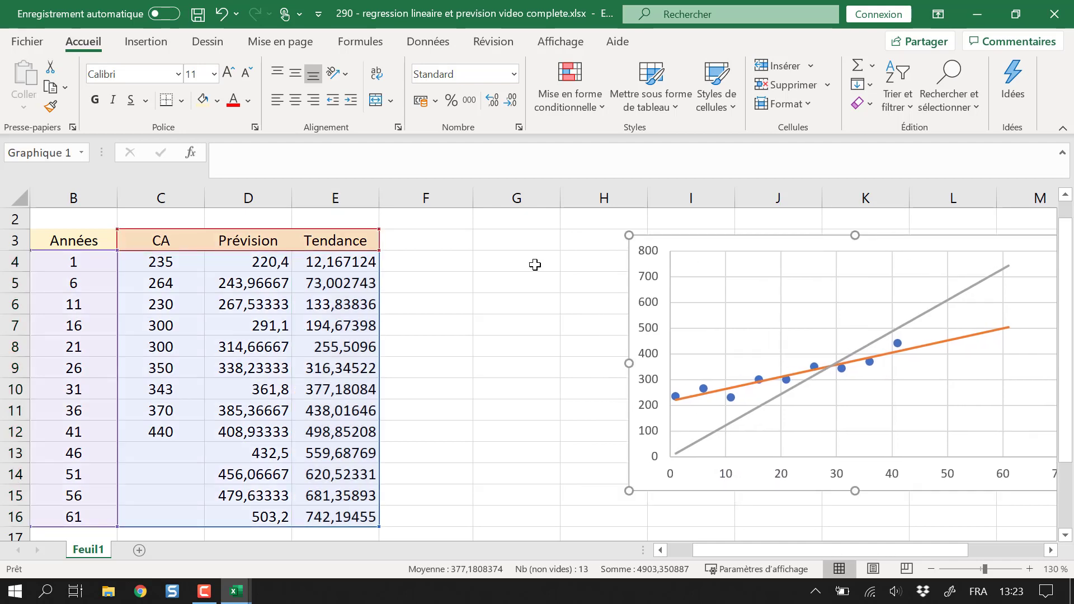
click(470, 261)
- Change the header in E3 to "Tendance ( avec ordonnee 0)"
click(355, 241)
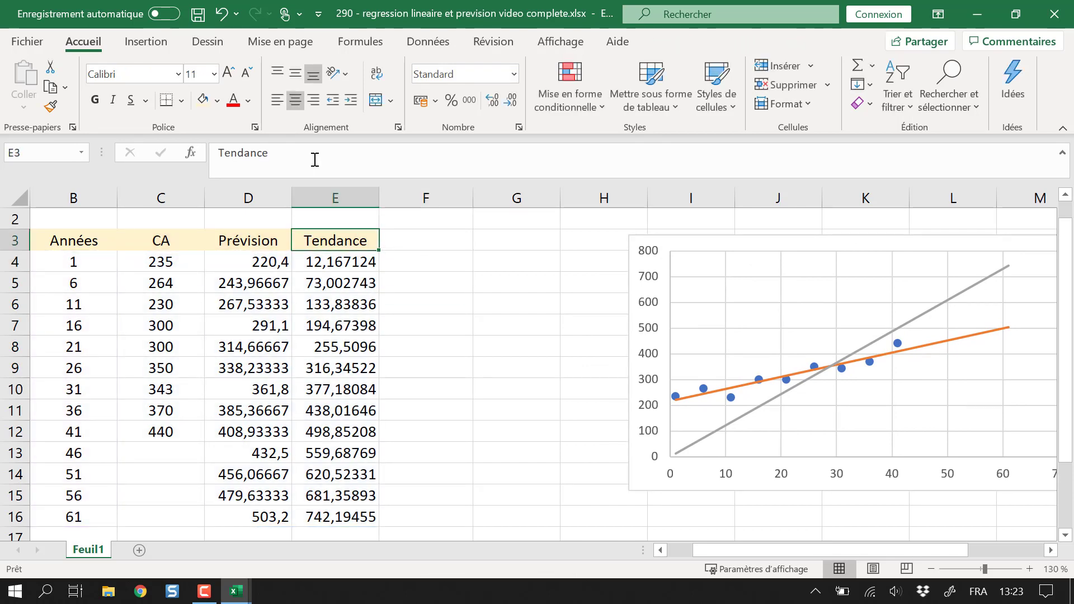
click(318, 163)
text(( ave)
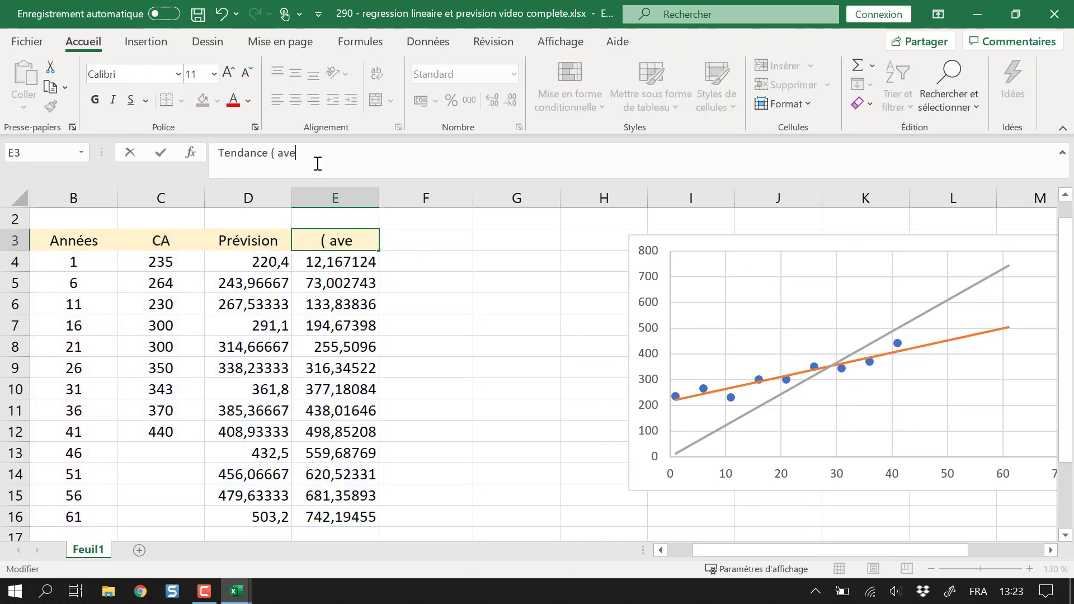
text(c ordonnee 0))
key(Return)
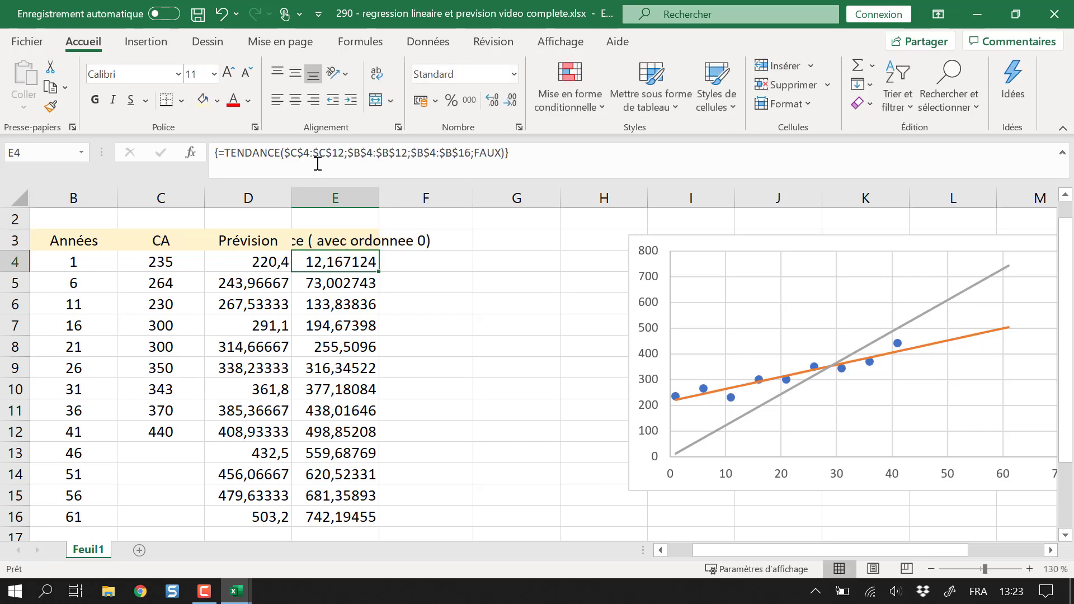
- Auto-fit column E to its header, and narrow it back to just fit the trend values
click(483, 346)
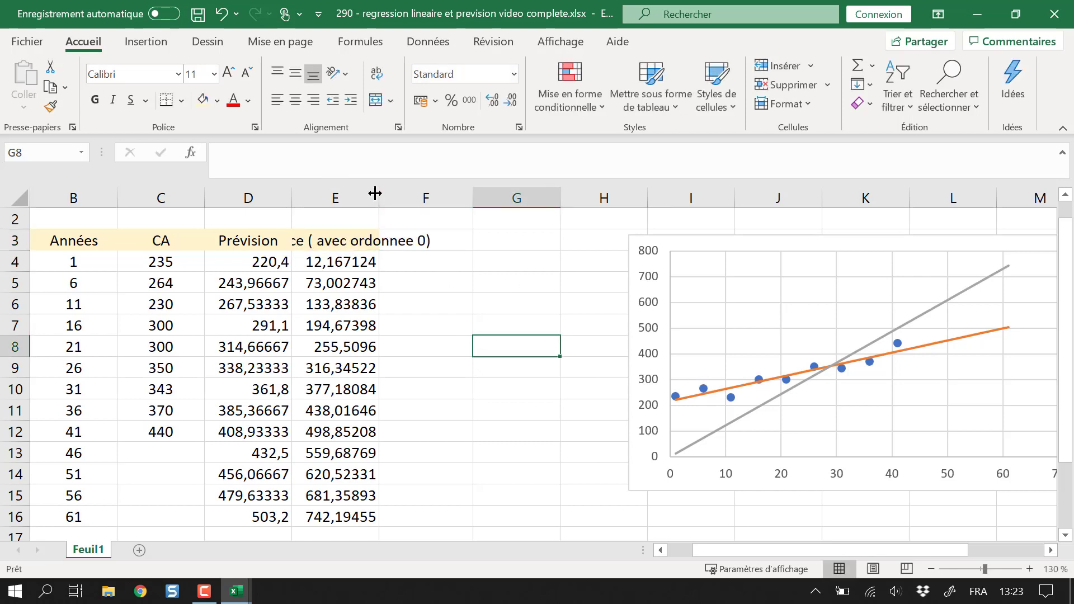
drag(375, 193, 420, 193)
scroll(456, 300, up, 1)
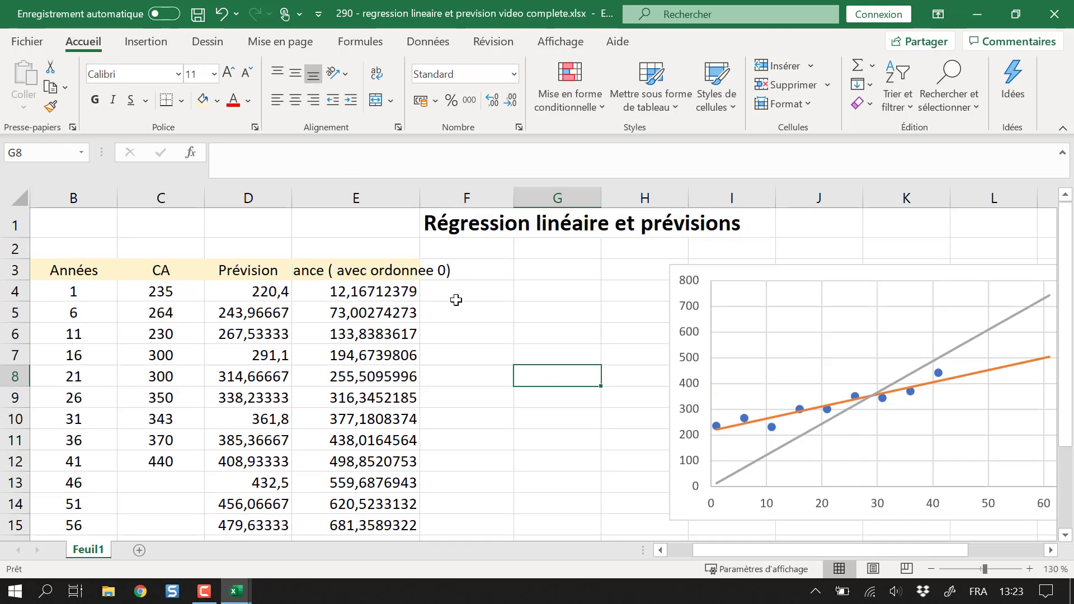
double_click(420, 190)
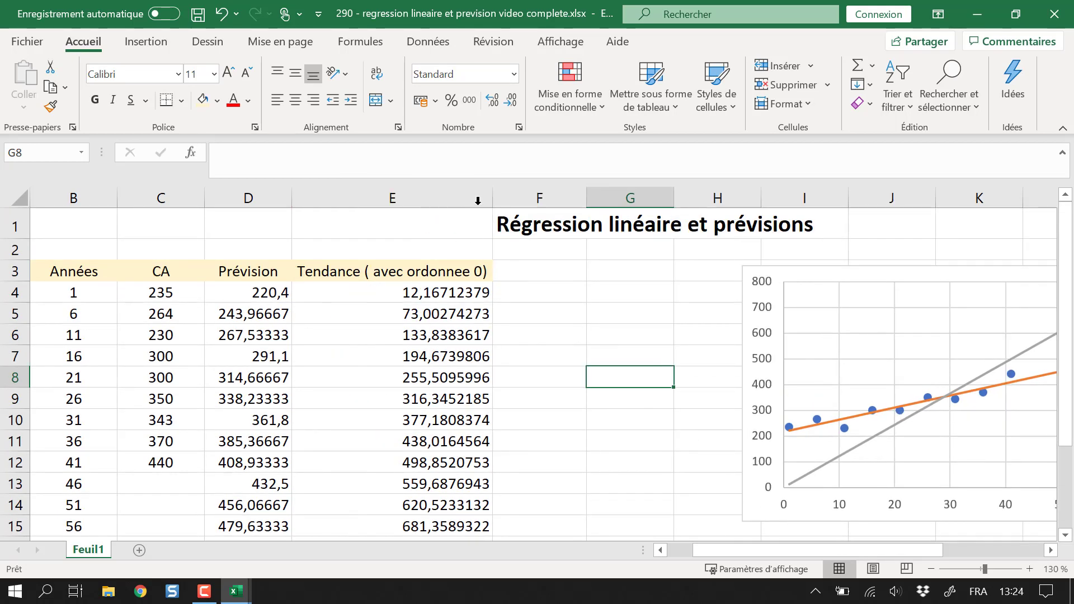
drag(493, 199, 388, 201)
click(511, 348)
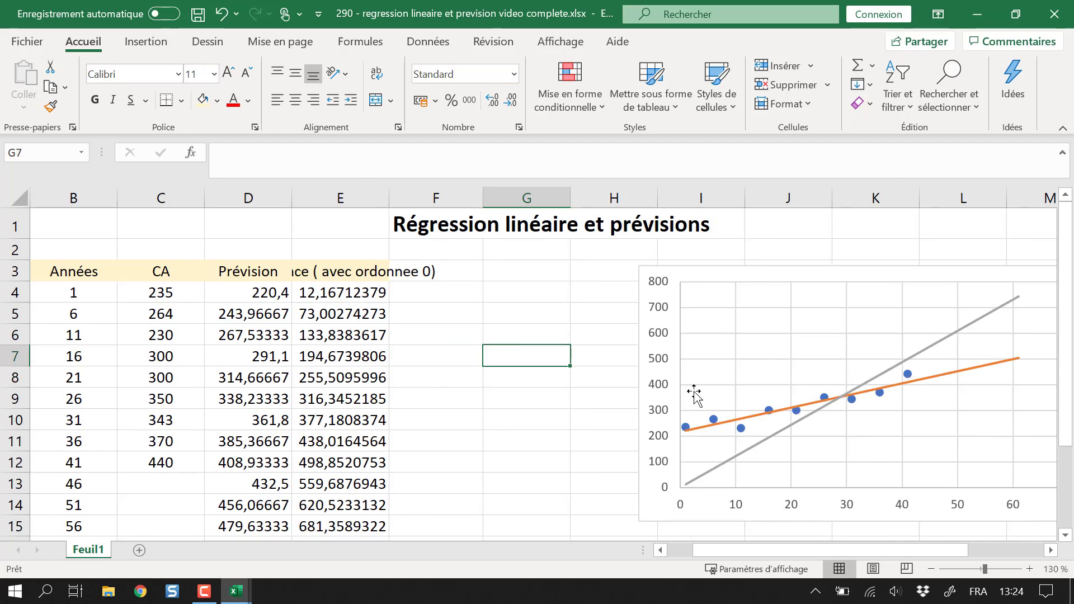
- Examine which worksheet ranges feed the grey Tendance line in the chart
click(772, 446)
click(772, 446)
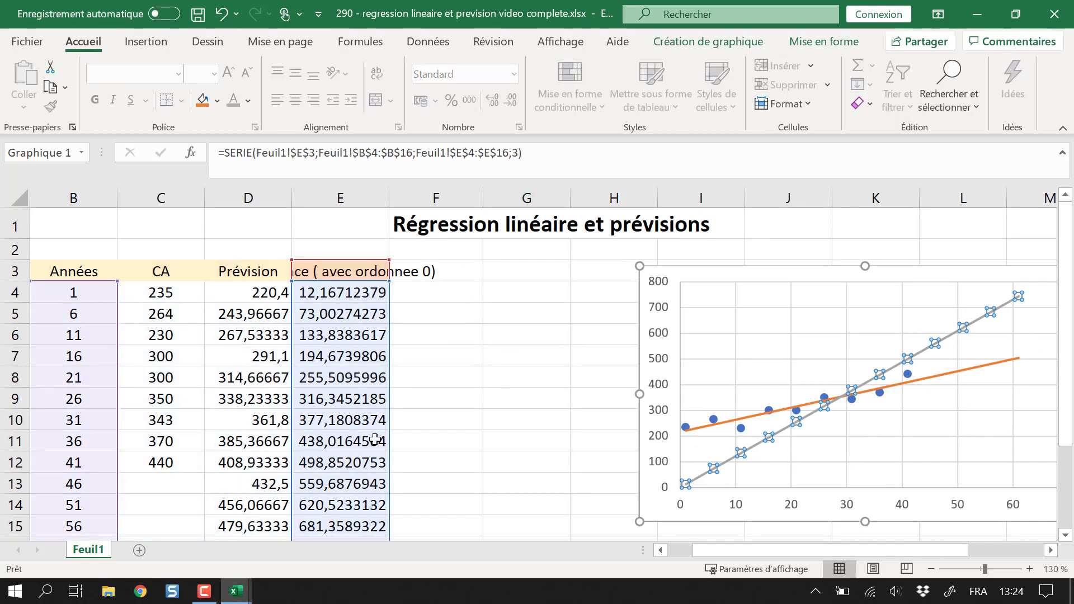
click(469, 422)
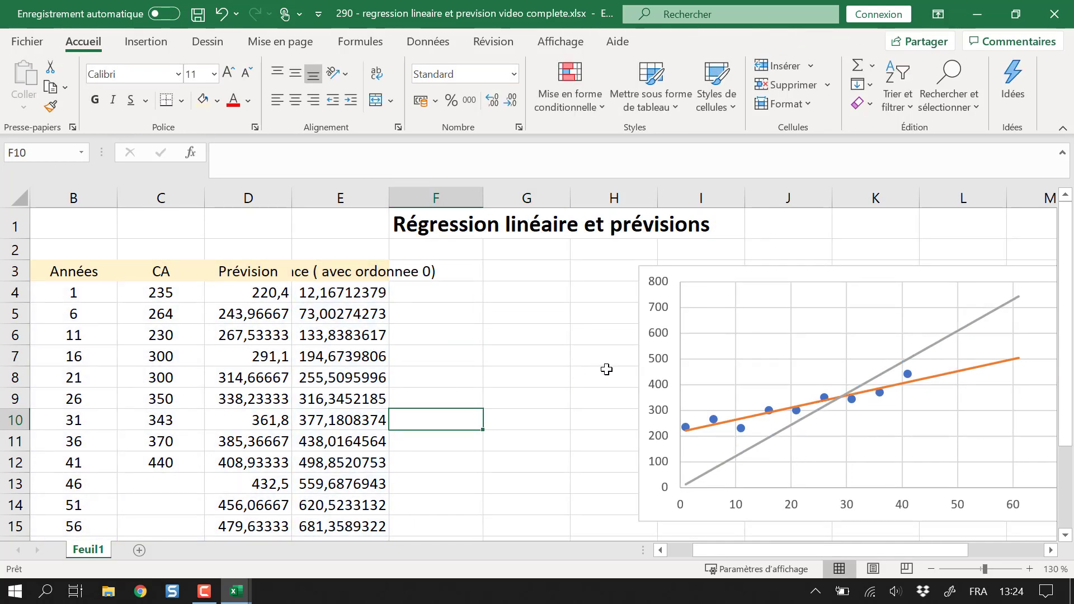
scroll(606, 367, down, 1)
scroll(585, 357, up, 1)
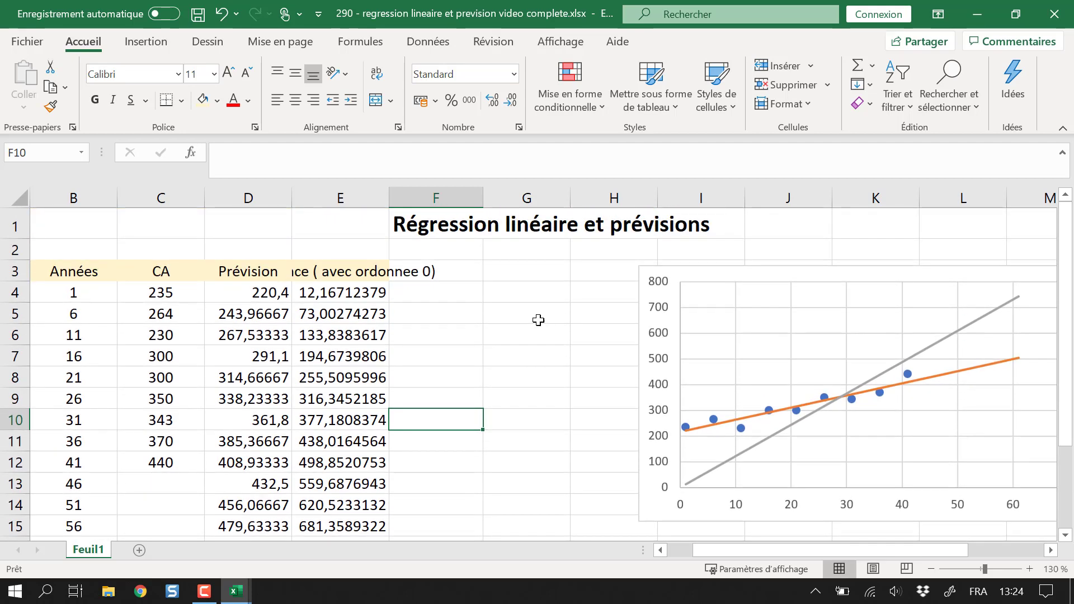
click(510, 299)
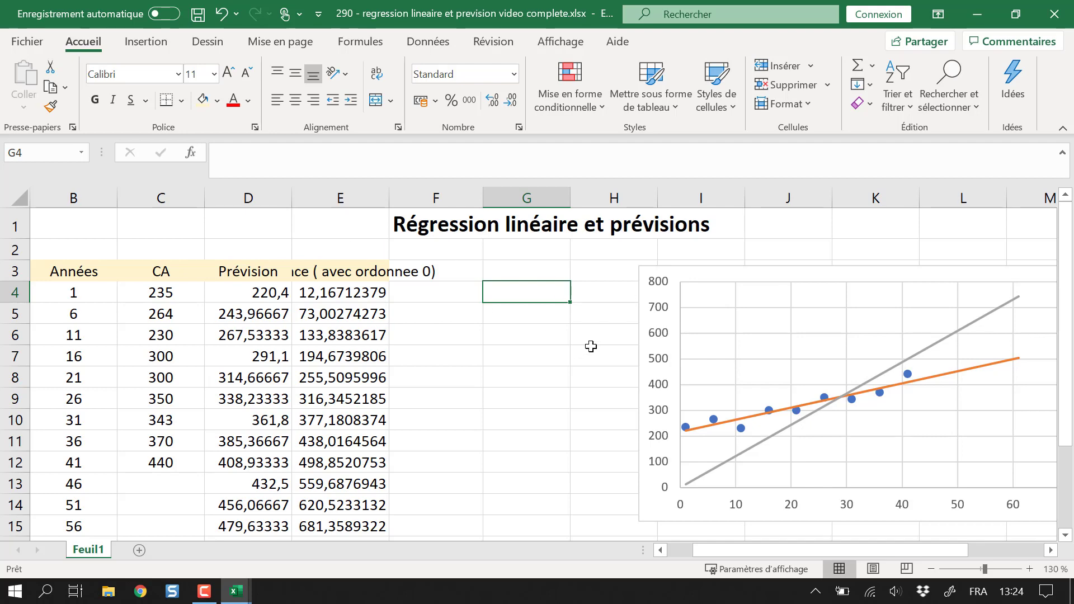
- Add the label "Pente" in cell I16 below the chart
scroll(595, 376, down, 2)
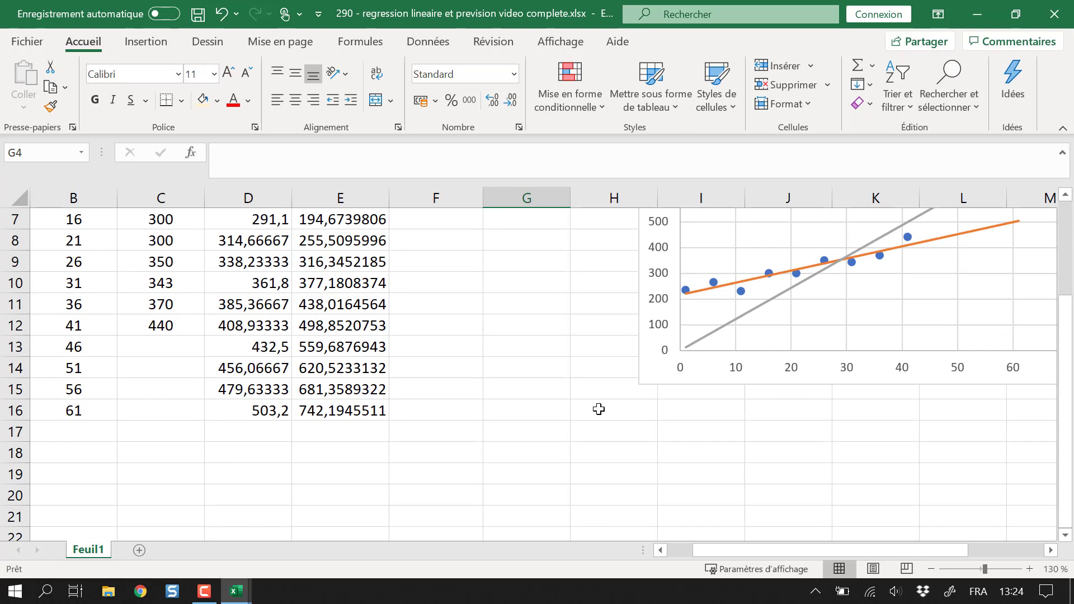
click(702, 412)
text(Pente)
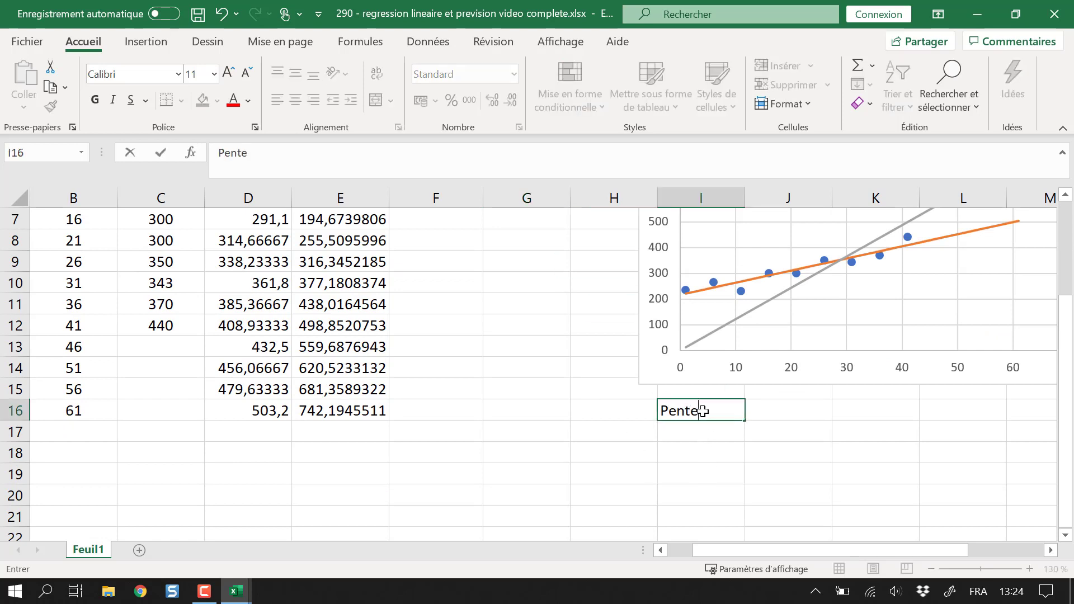
key(Tab)
- Calculate the slope in J16 with PENTE, using CA values C4:C12 as known y and years B4:B12 as known x
text(=)
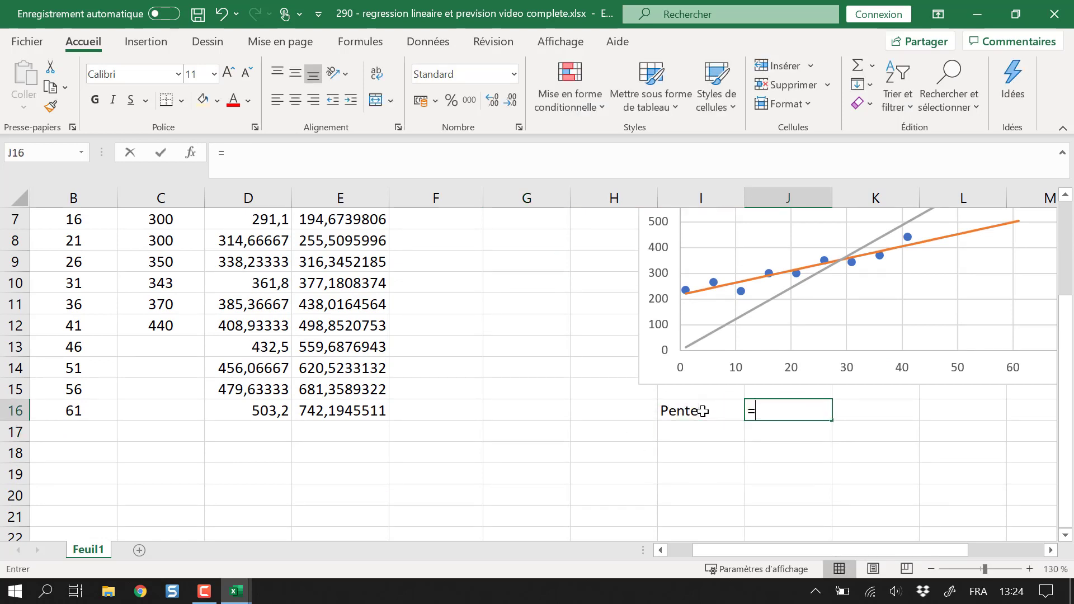
text(pente()
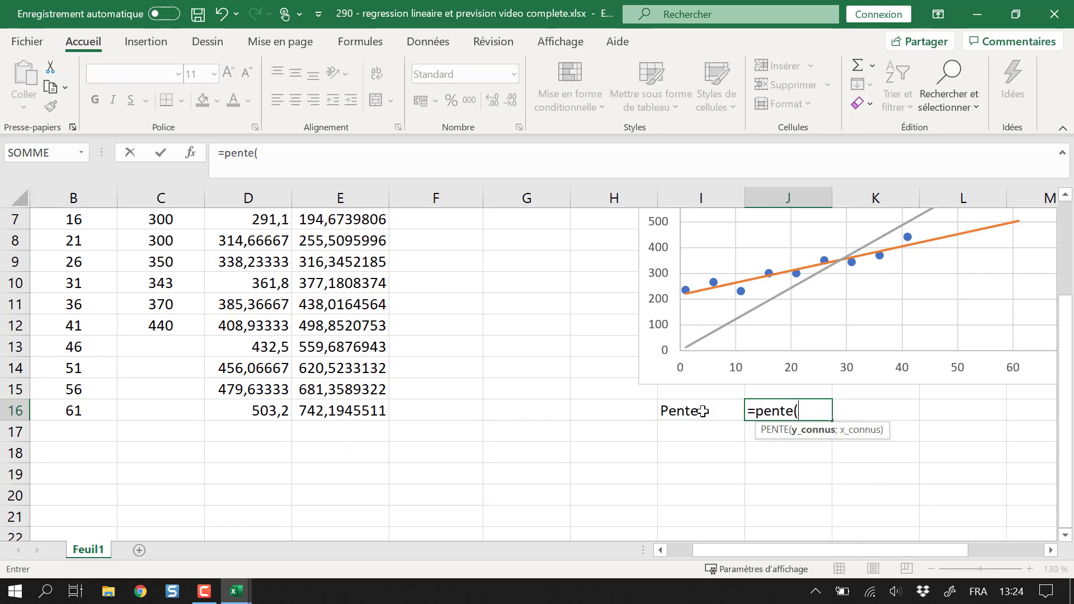
scroll(703, 411, up, 2)
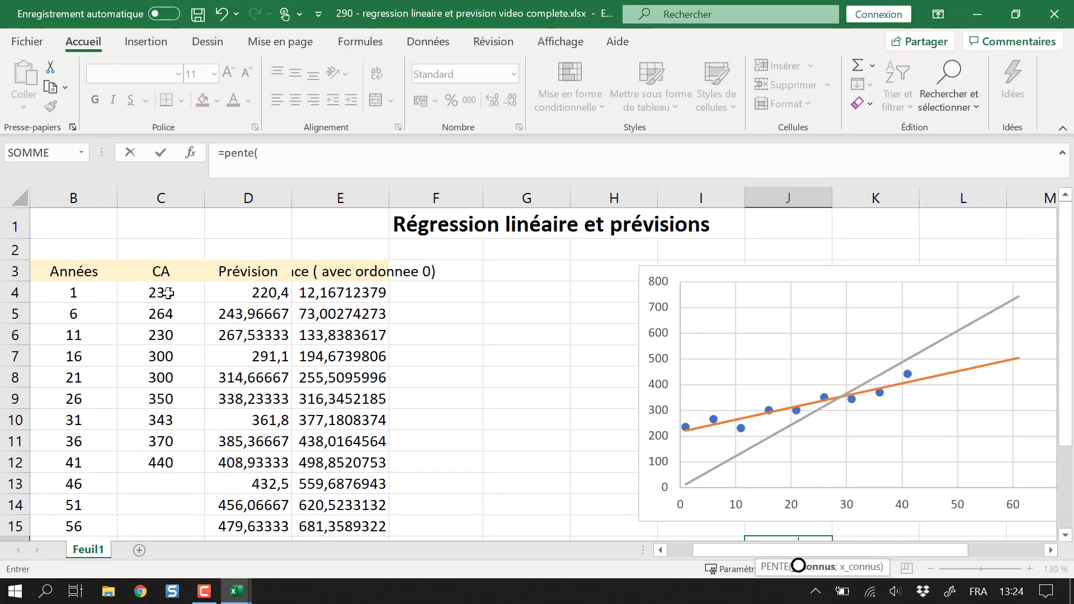
drag(161, 292, 171, 458)
text(;)
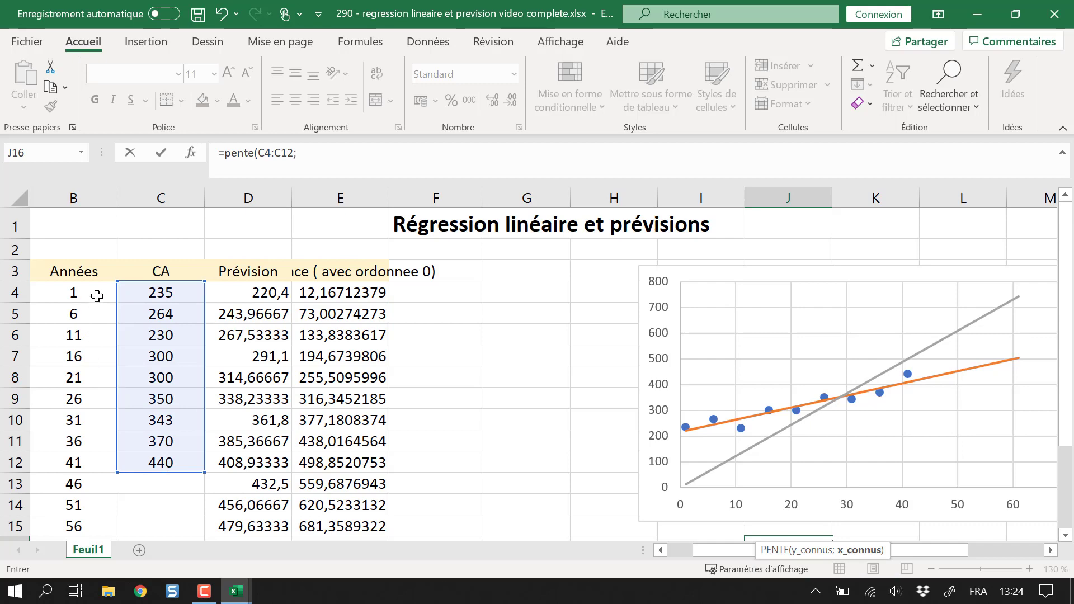
drag(96, 293, 94, 454)
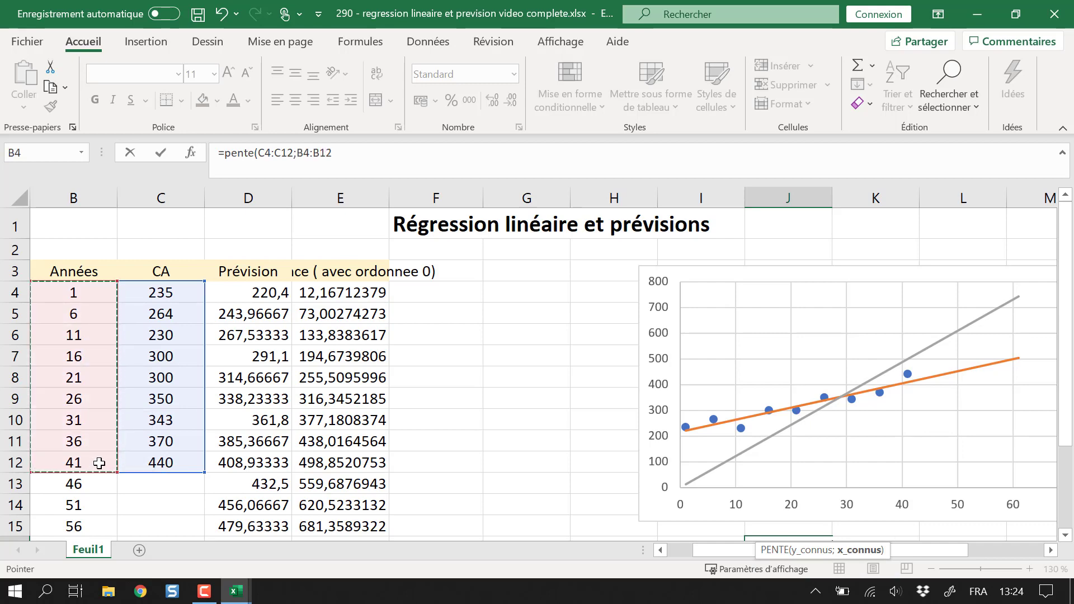
text())
key(Return)
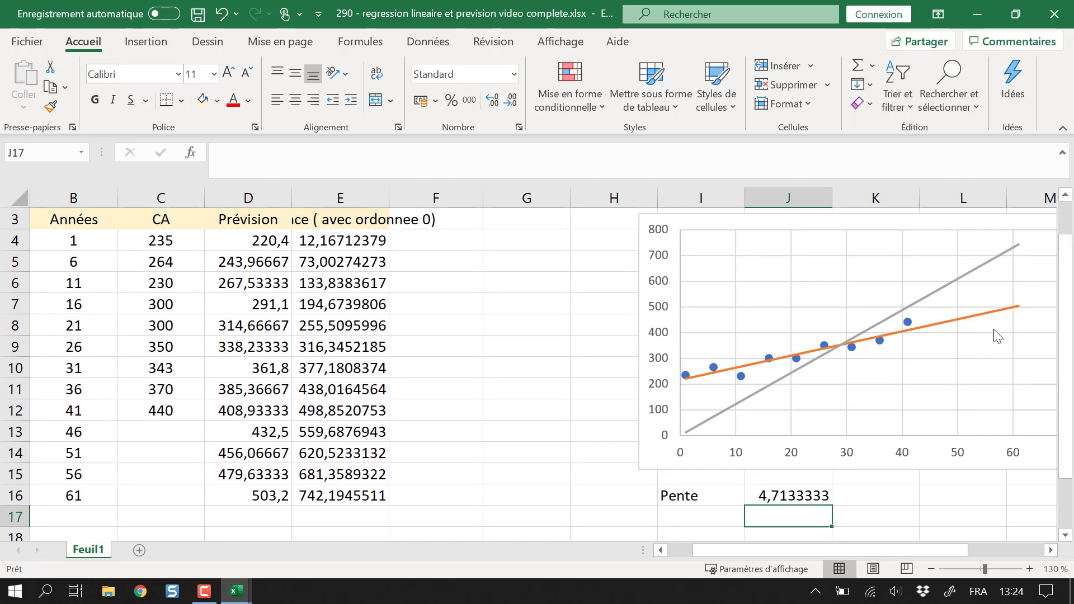
- Review the slope formula in J16 and its source ranges against the orange Prévision line in the chart
click(808, 489)
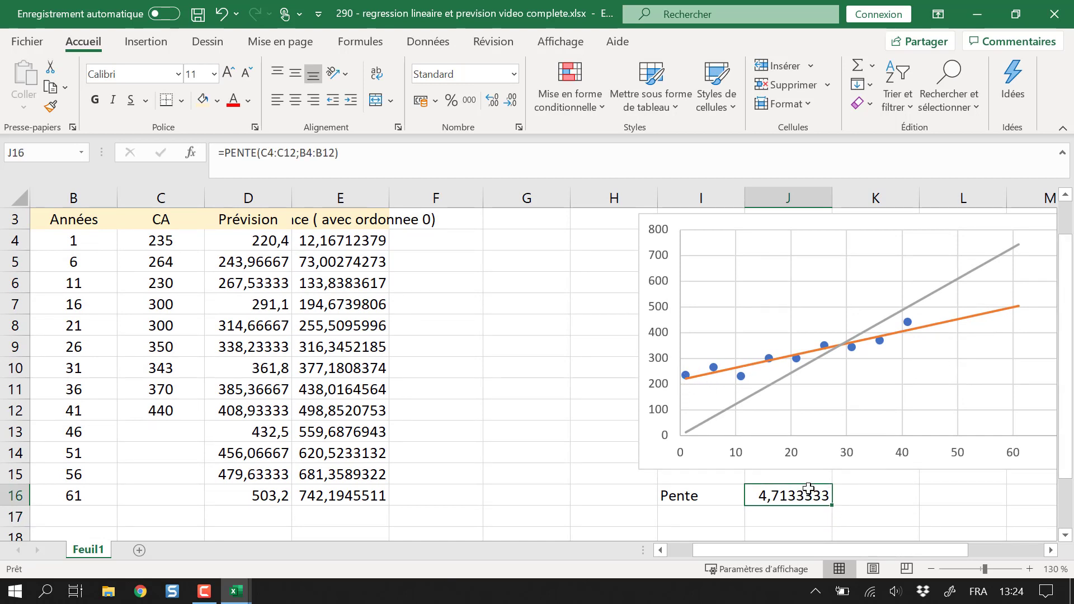
click(936, 327)
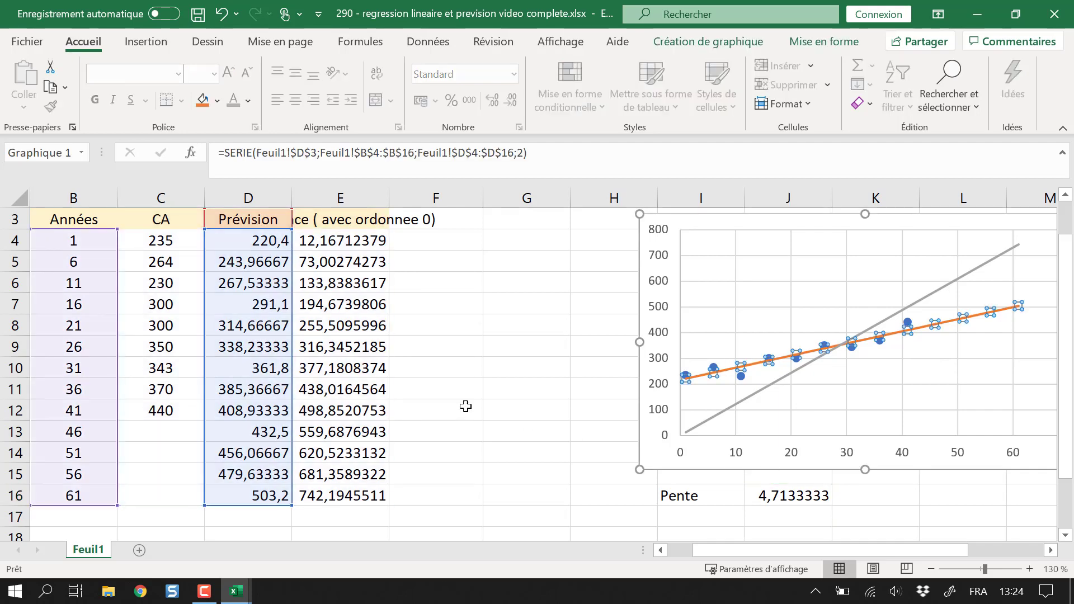
click(518, 357)
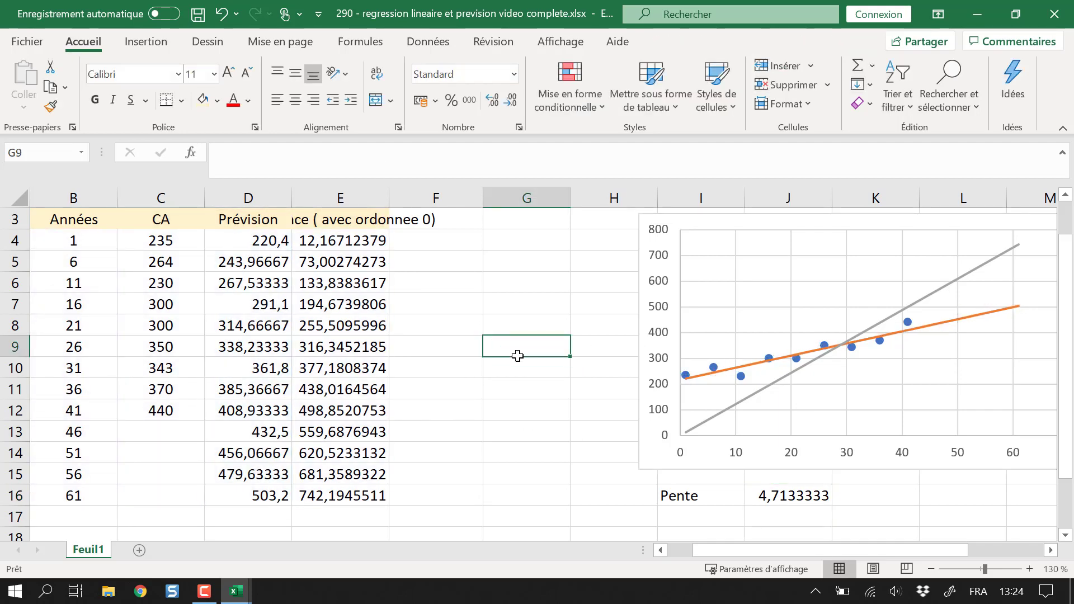
click(794, 496)
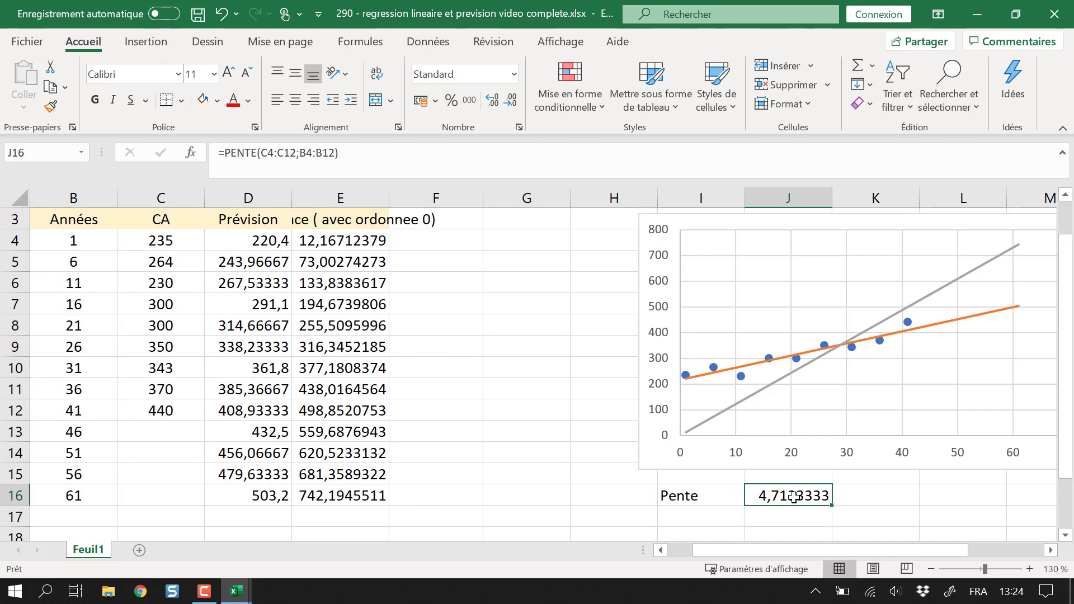
double_click(807, 496)
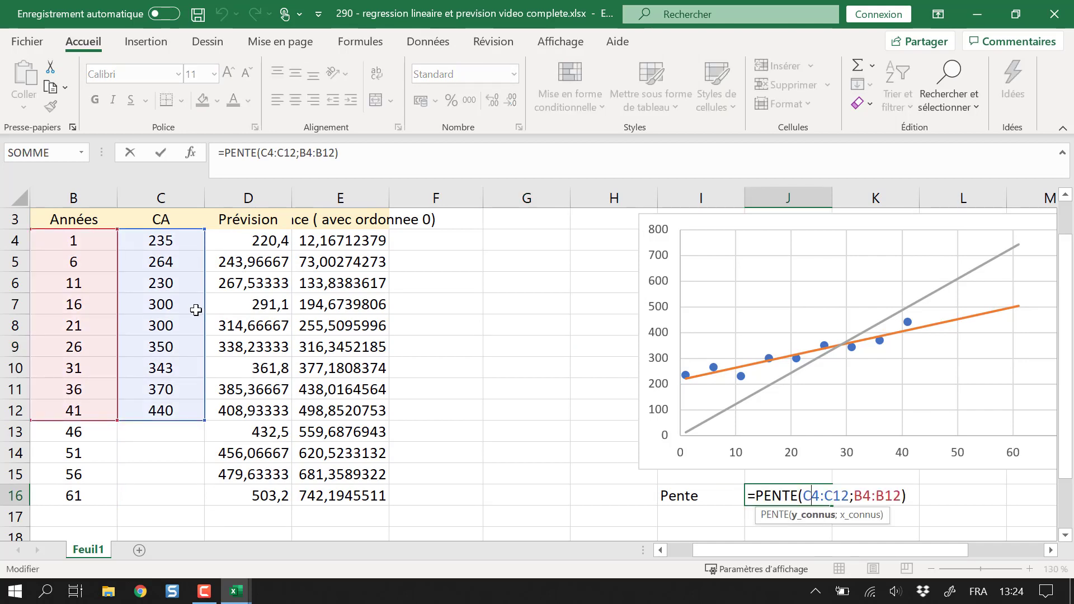
key(Escape)
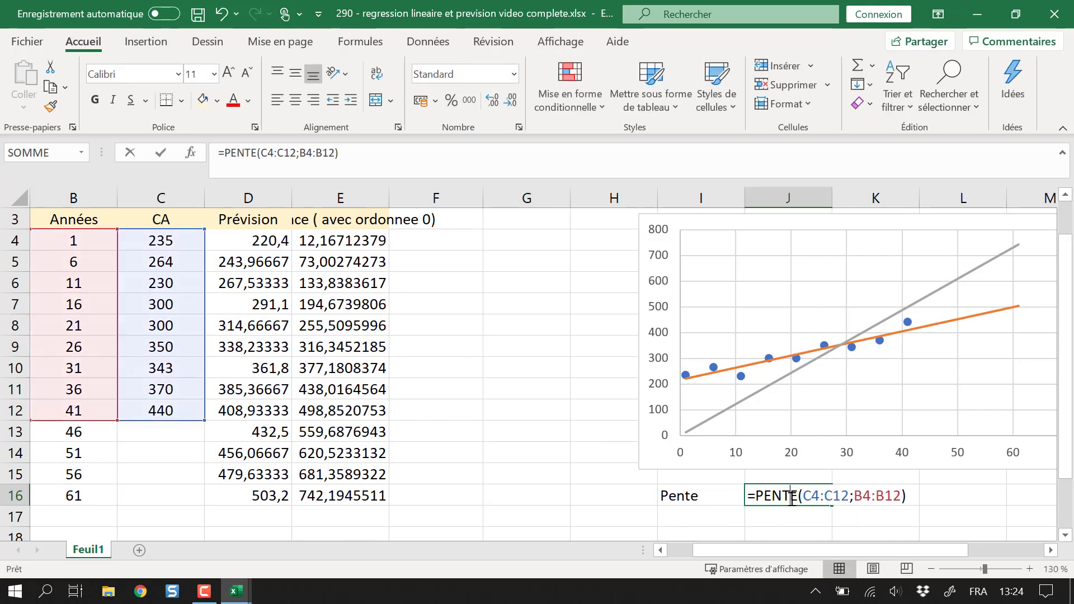
double_click(788, 496)
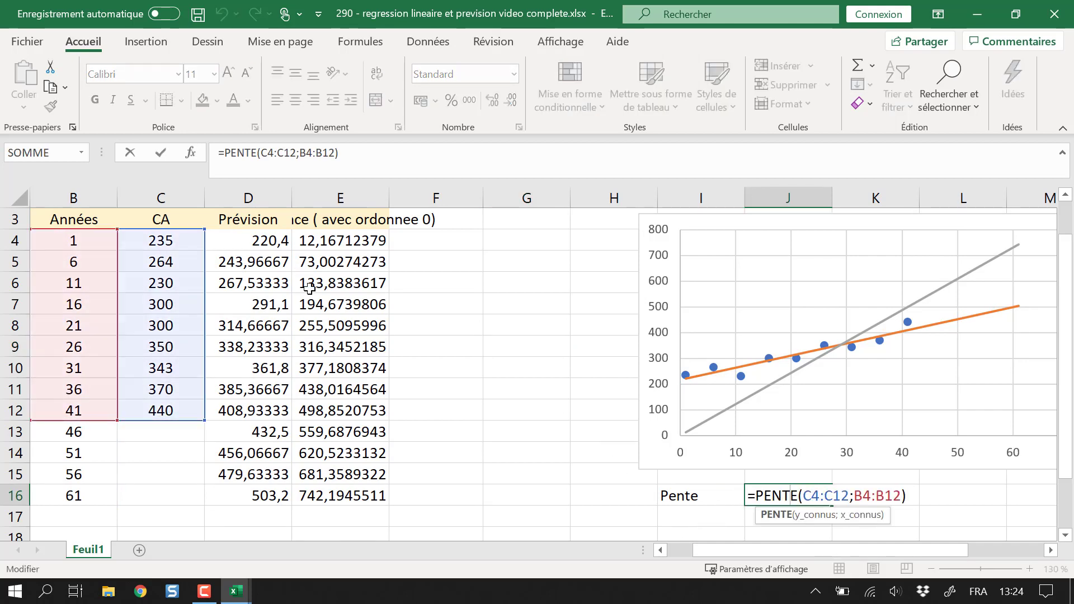
- Compare the worksheet ranges behind the orange Prévision line and the grey Tendance line in the chart
click(906, 334)
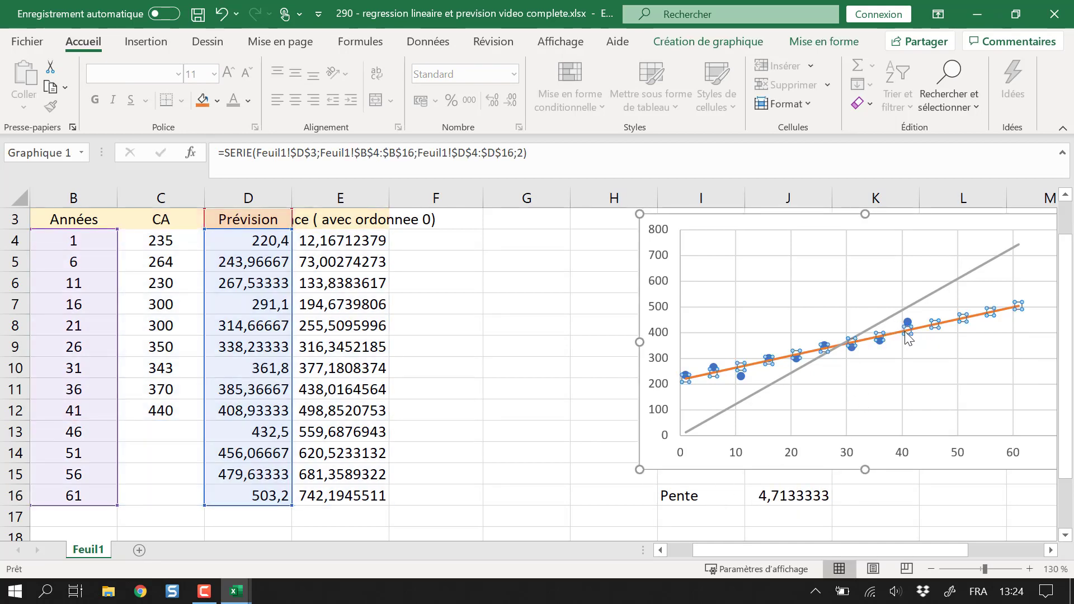
key(Escape)
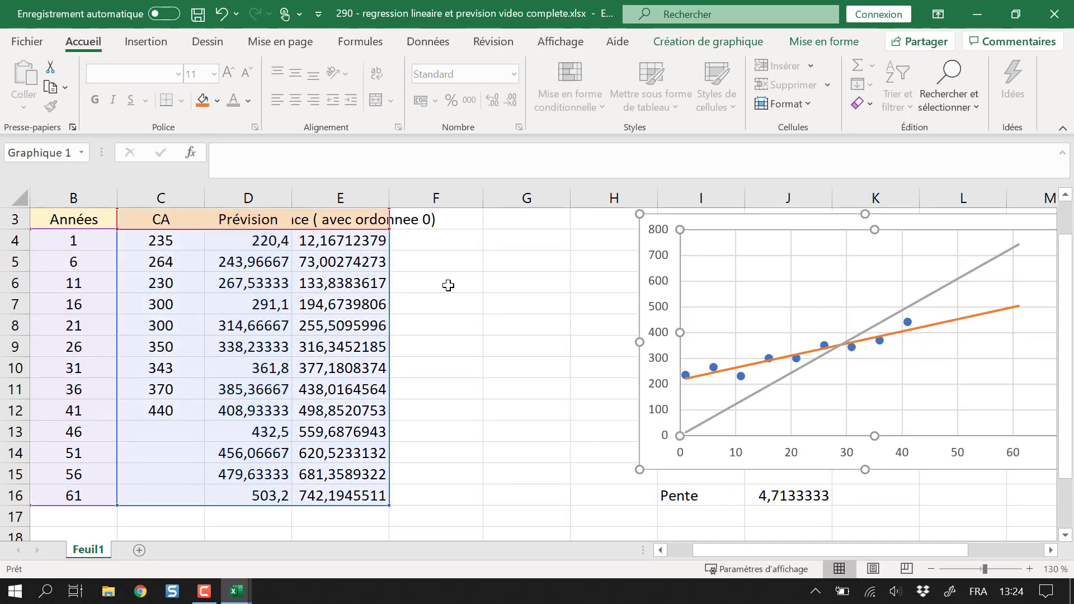
click(844, 347)
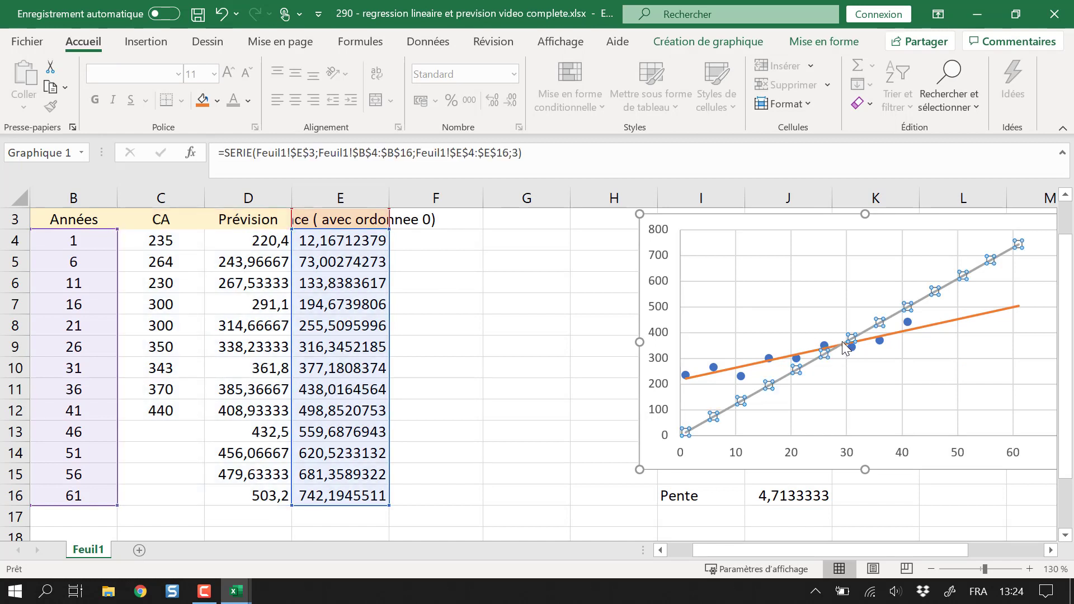
click(909, 334)
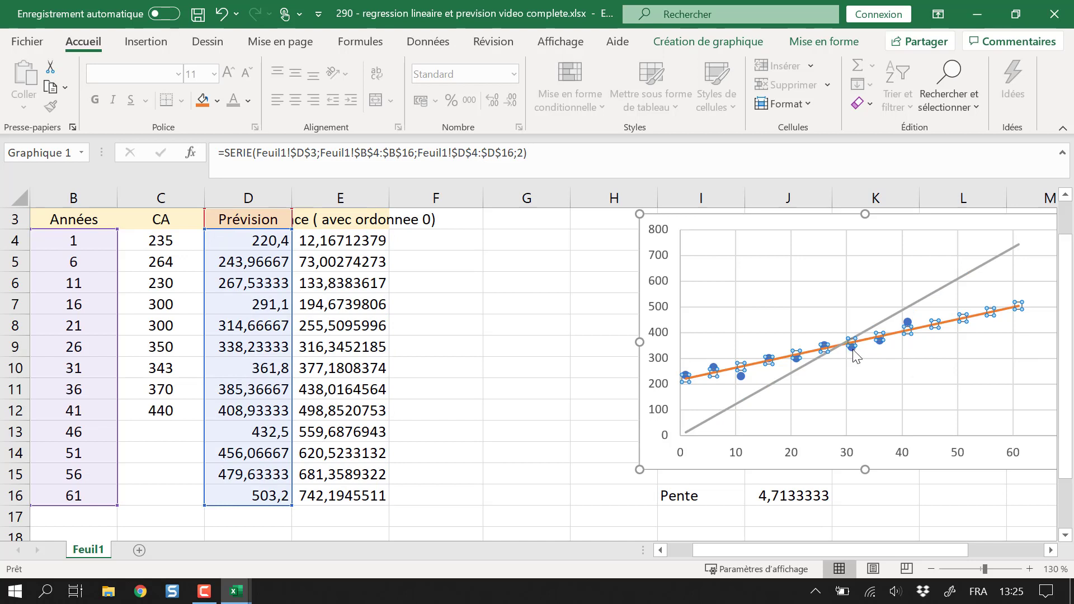
click(869, 374)
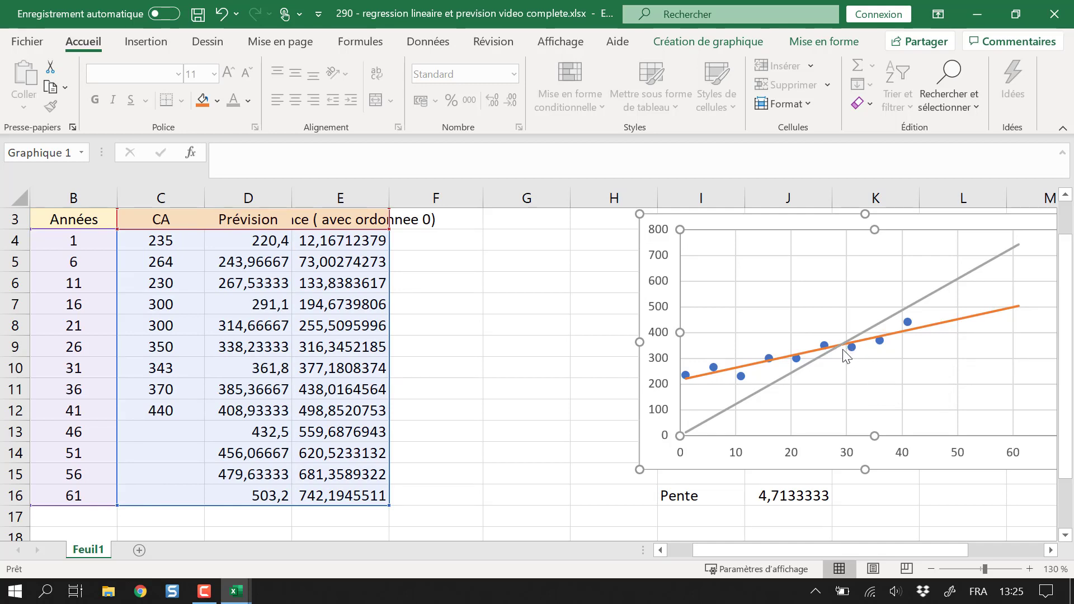
click(499, 328)
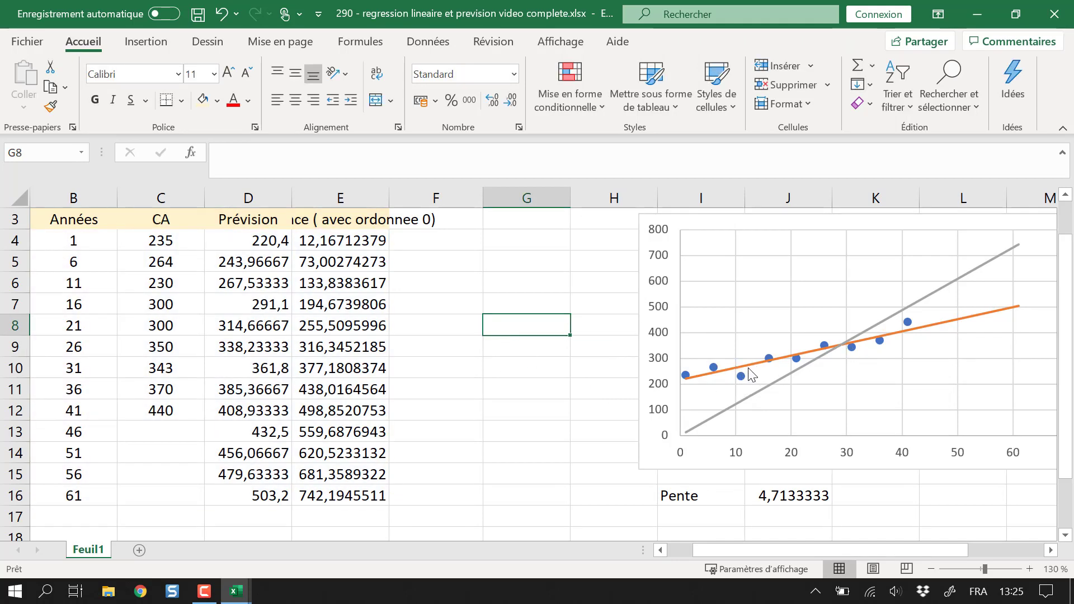
mouse_move(755, 373)
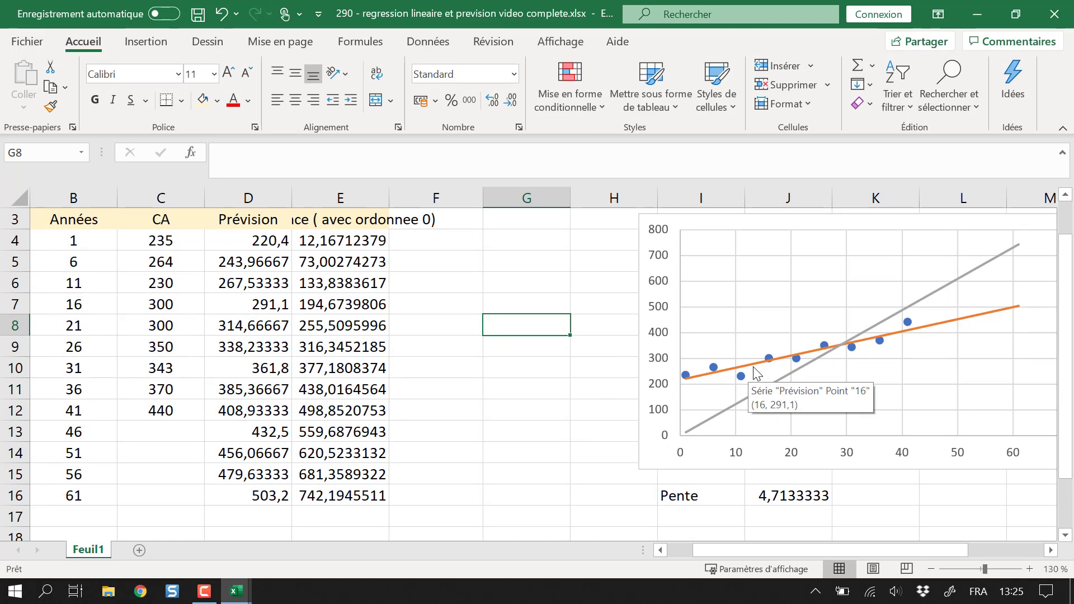
- Calculate the slope of the forecast in J17 with PENTE, using D4:D12 as known y and B4:B12 as known x
click(802, 521)
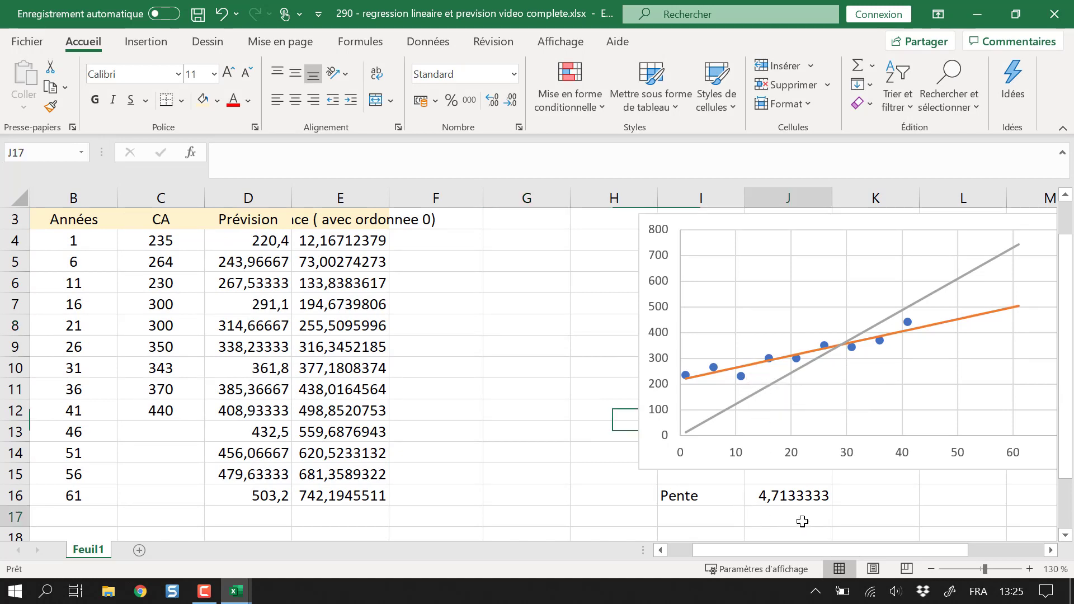
text(=pente)
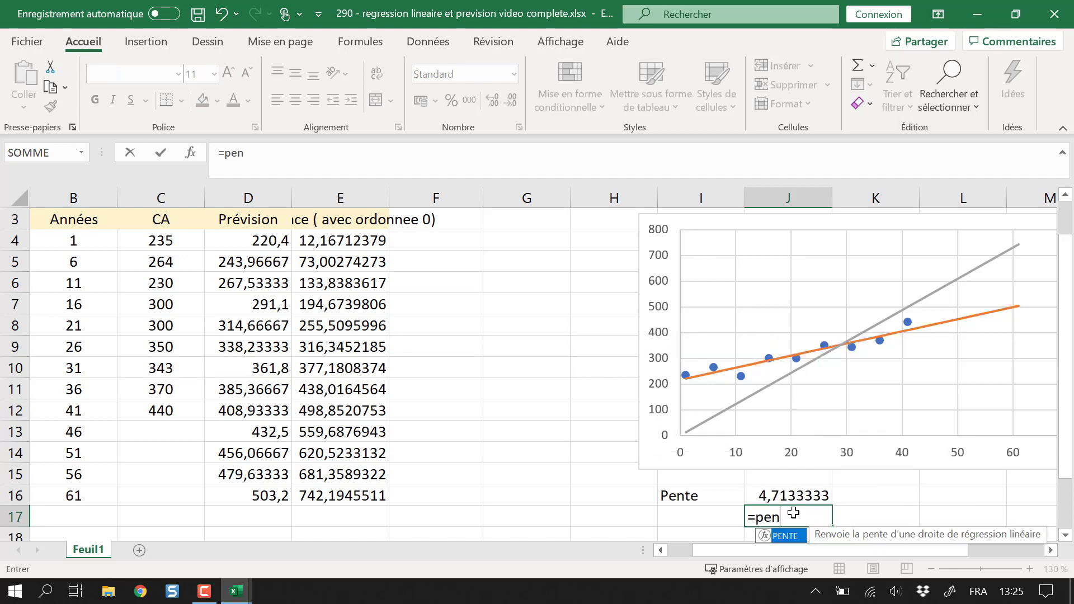
key(Tab)
key(Left)
key(Left)
key(Left)
key(Left)
key(Left)
key(Left)
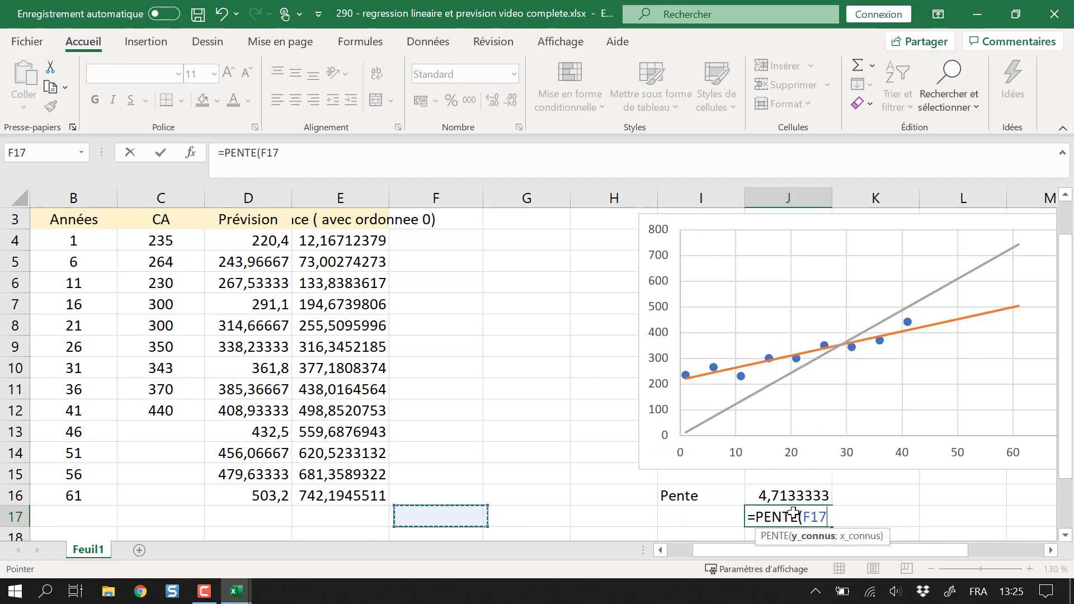
key(Up)
key(Up)
key(Up)
key(Up)
key(Up)
key(Up)
key(Down)
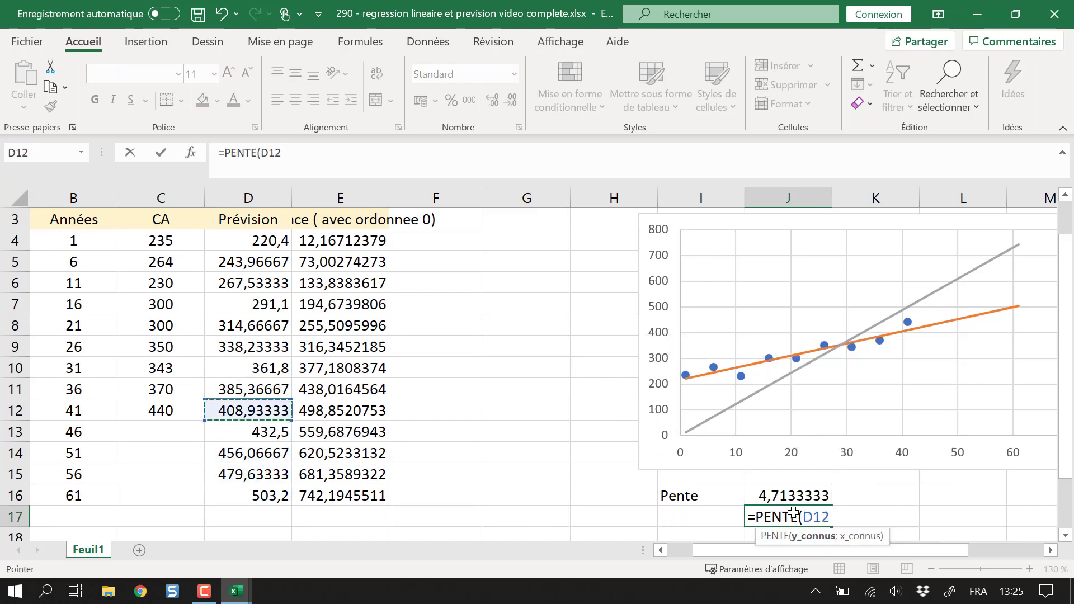
key(shift+Up)
key(shift+Up)
key(shift+Up)
key(shift+Up)
key(shift+Up)
key(shift+Up)
key(shift+Up)
key(shift+Up)
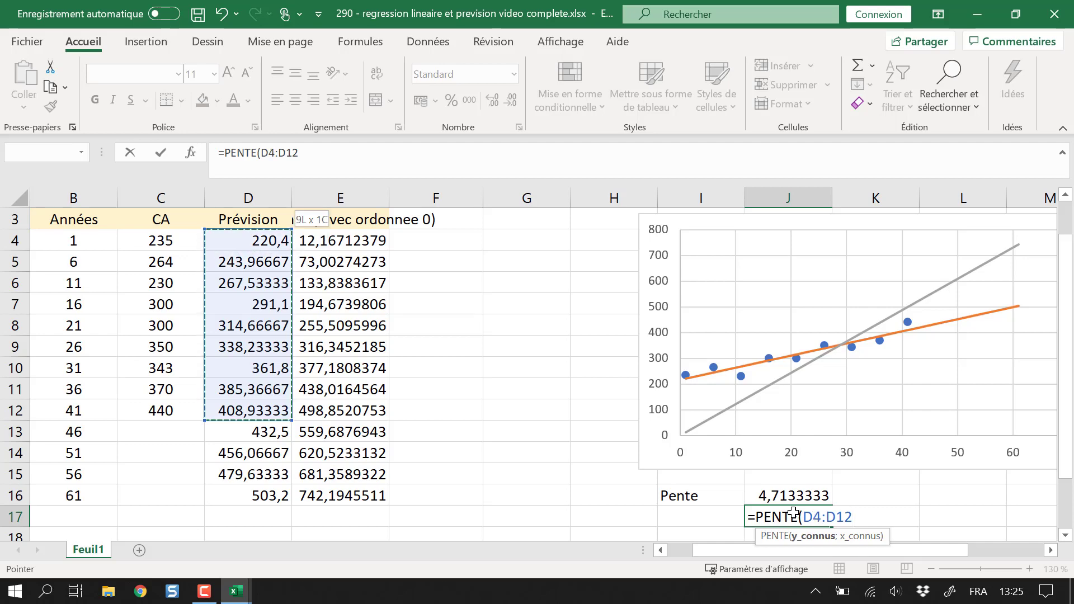
text(;)
key(Left)
key(Left)
key(Left)
key(Left)
key(Left)
key(Left)
key(Left)
key(Left)
key(Left)
key(Up)
key(Up)
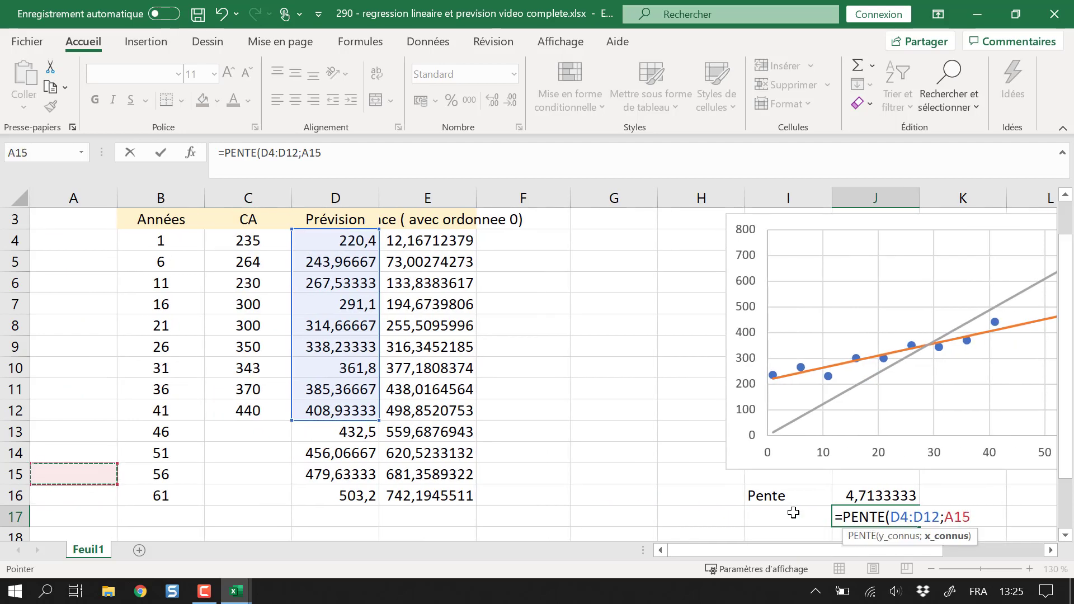
key(Right)
key(Up)
key(Up)
key(Up)
key(shift+Up)
key(shift+Up)
key(shift+Up)
key(shift+Up)
key(shift+Up)
key(shift+Up)
key(shift+Up)
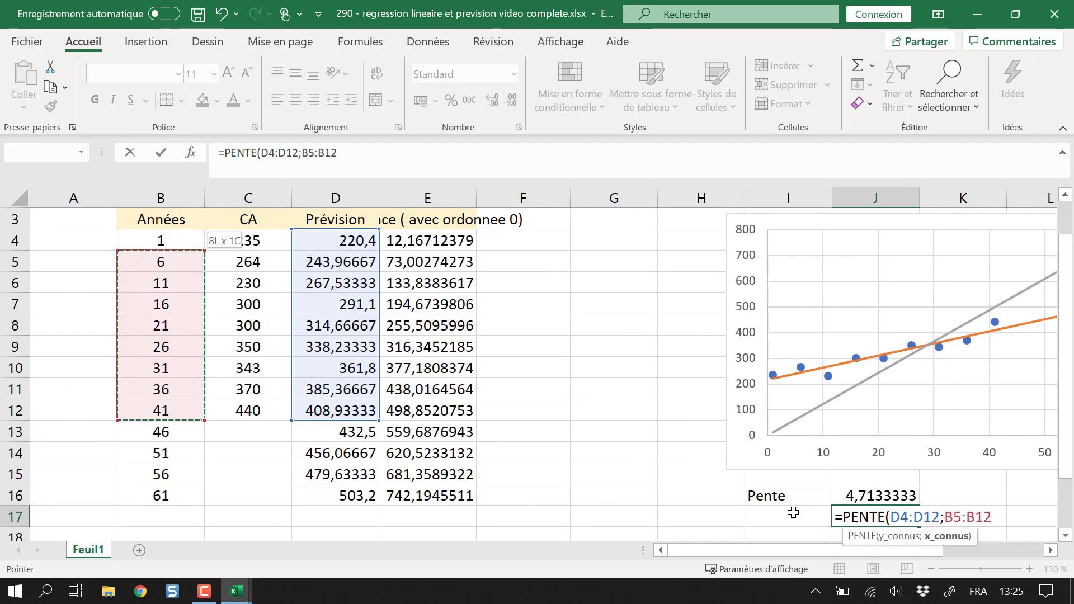
key(shift+Up)
key(Return)
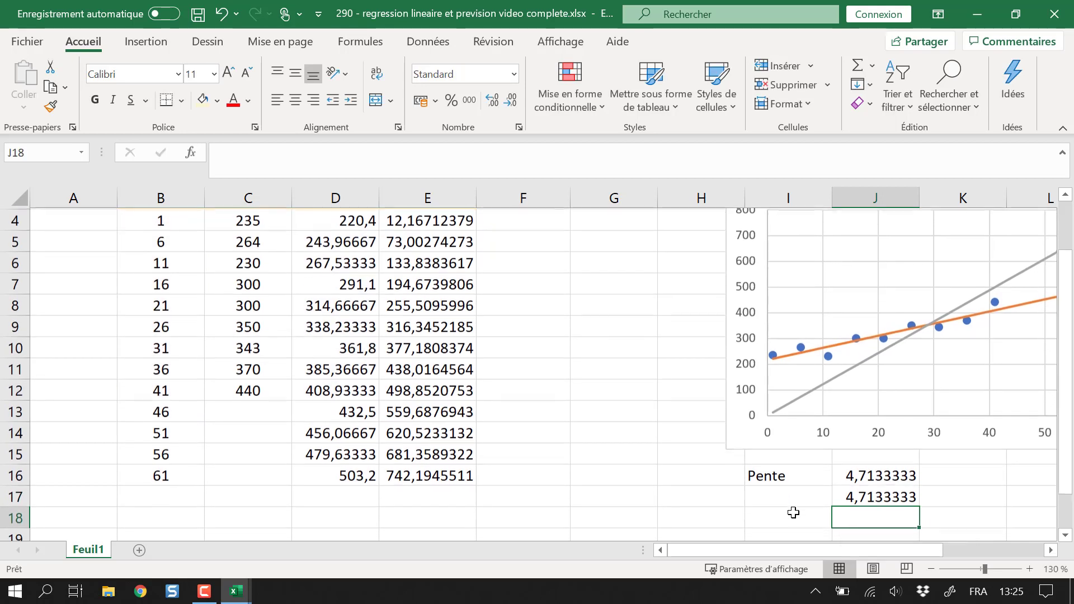
click(864, 492)
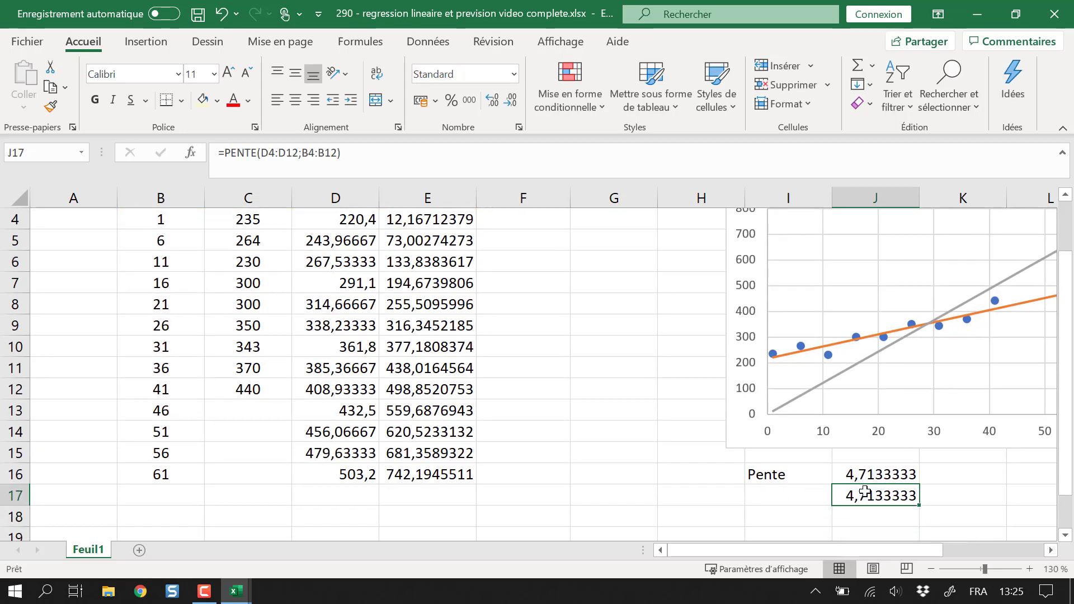
- Label cell K16 "Ordonnée 0" beside the slope values
drag(859, 545, 885, 545)
click(938, 478)
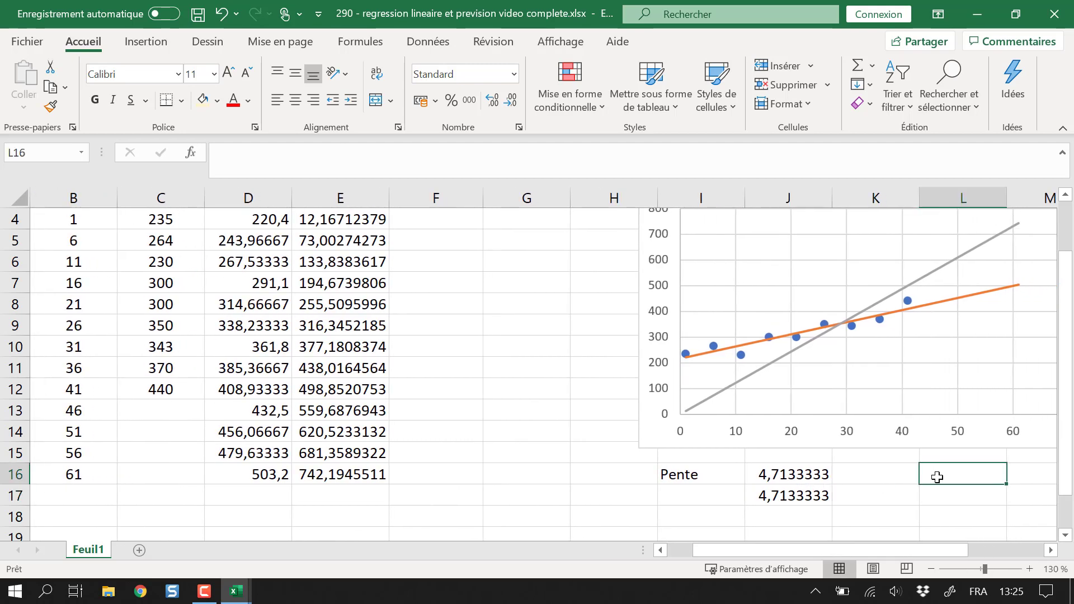
click(896, 472)
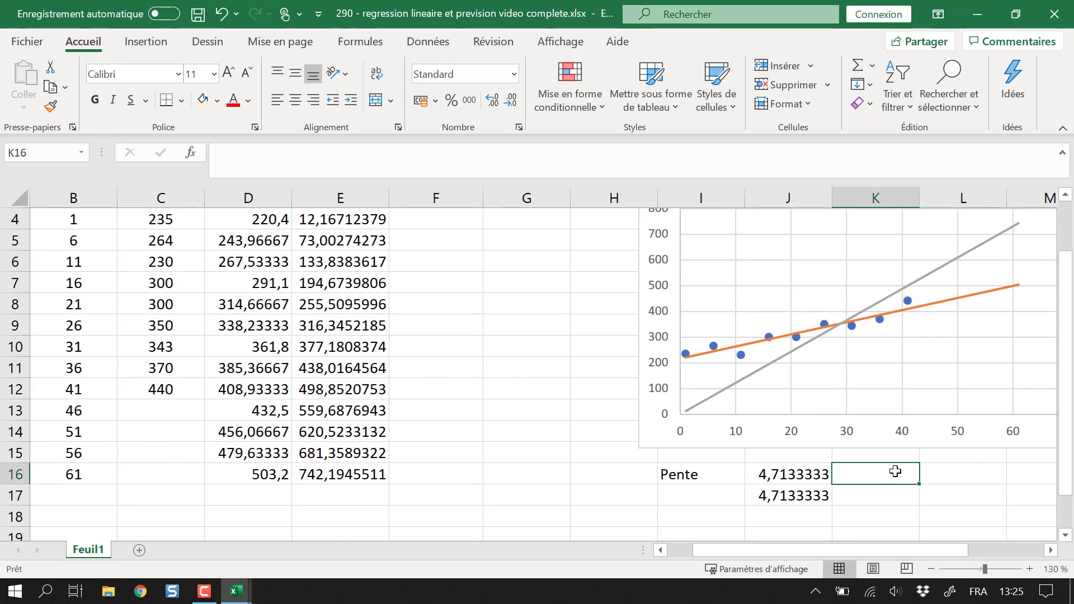
scroll(818, 441, up, 1)
scroll(828, 453, down, 1)
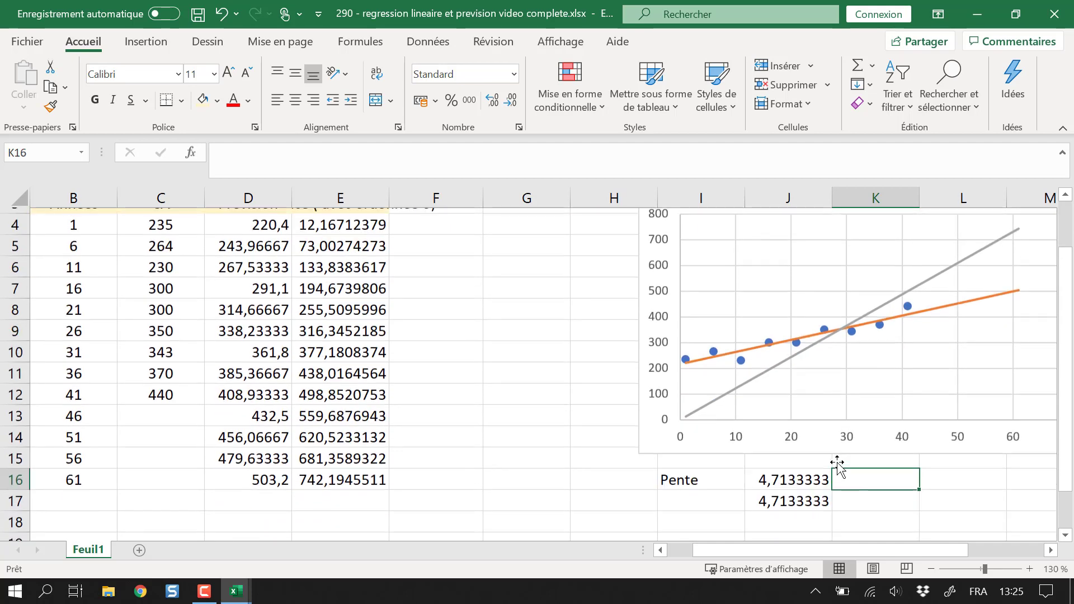
text(Ordonnée 0)
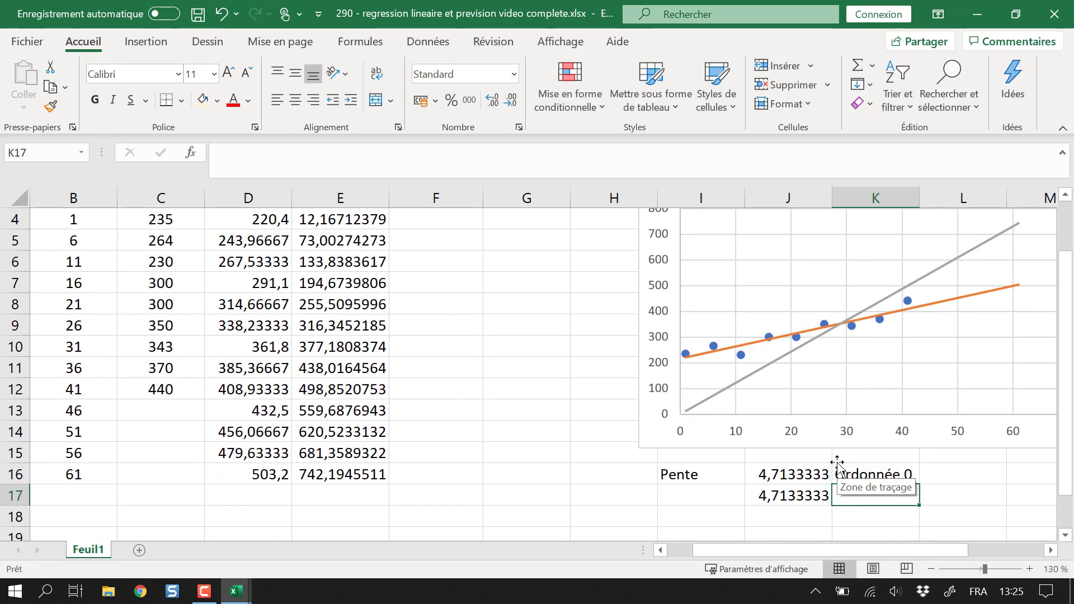
- Calculate the intercept in L16 with ORDONNEE.ORIGINE, using CA values C4:C12 as known y and years B4:B12 as known x
key(Tab)
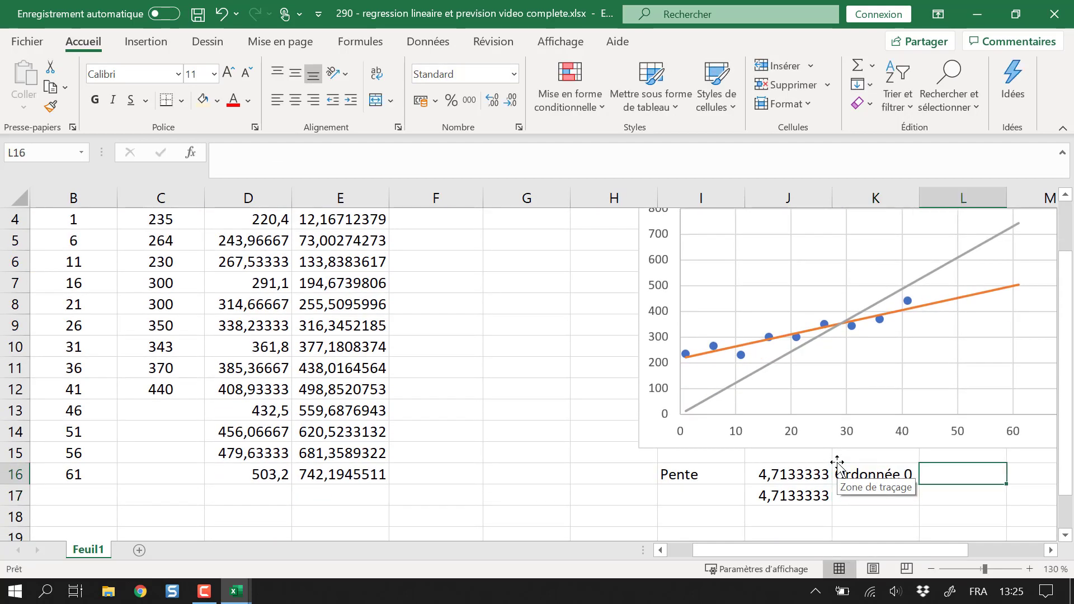
text(=)
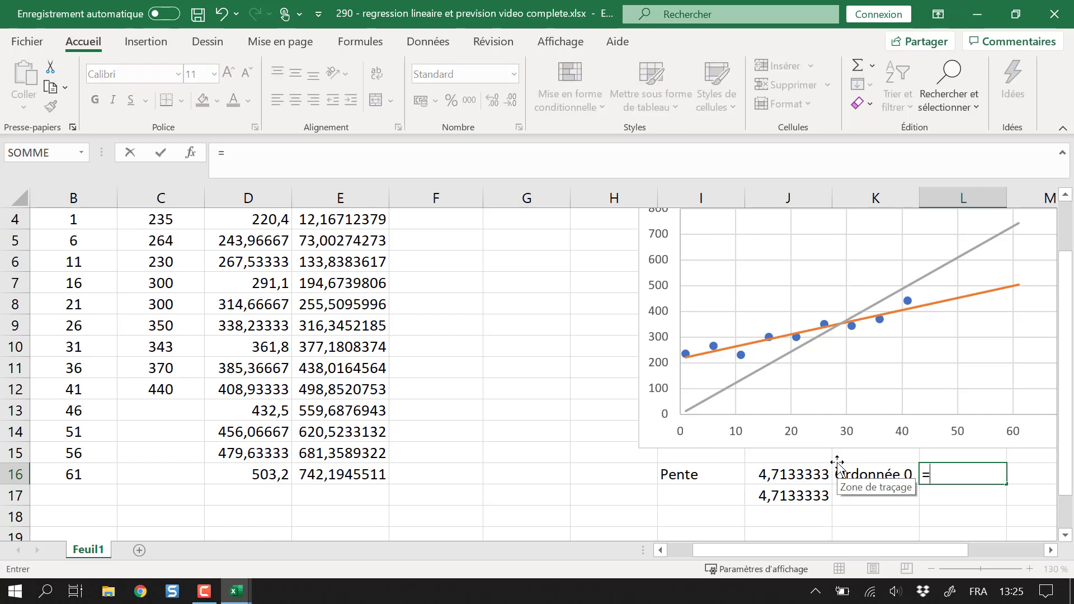
text(ord)
key(Tab)
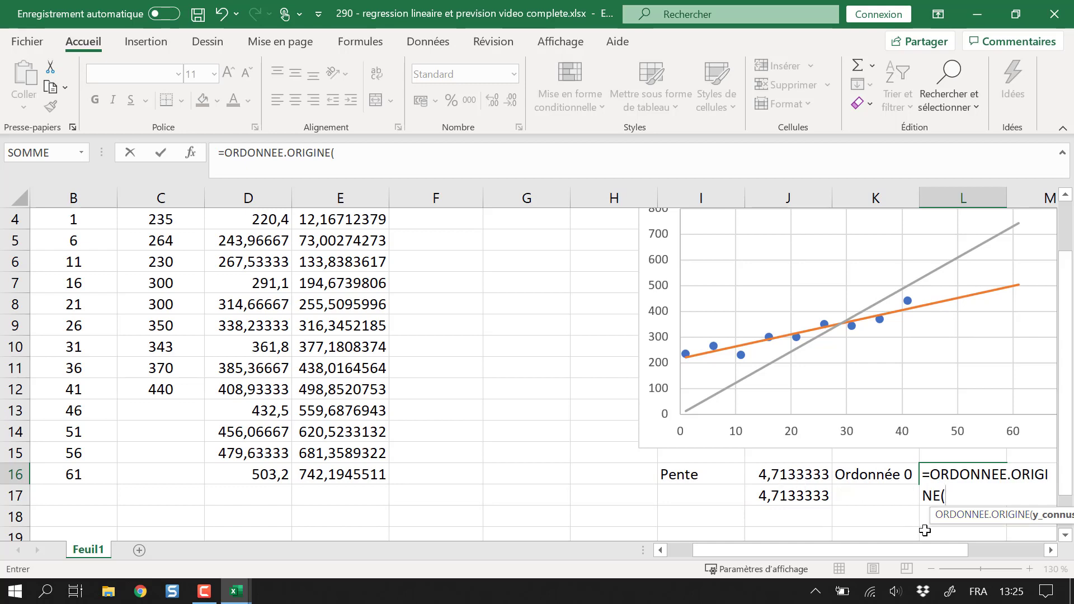
scroll(388, 393, up, 1)
drag(166, 295, 151, 455)
text(;)
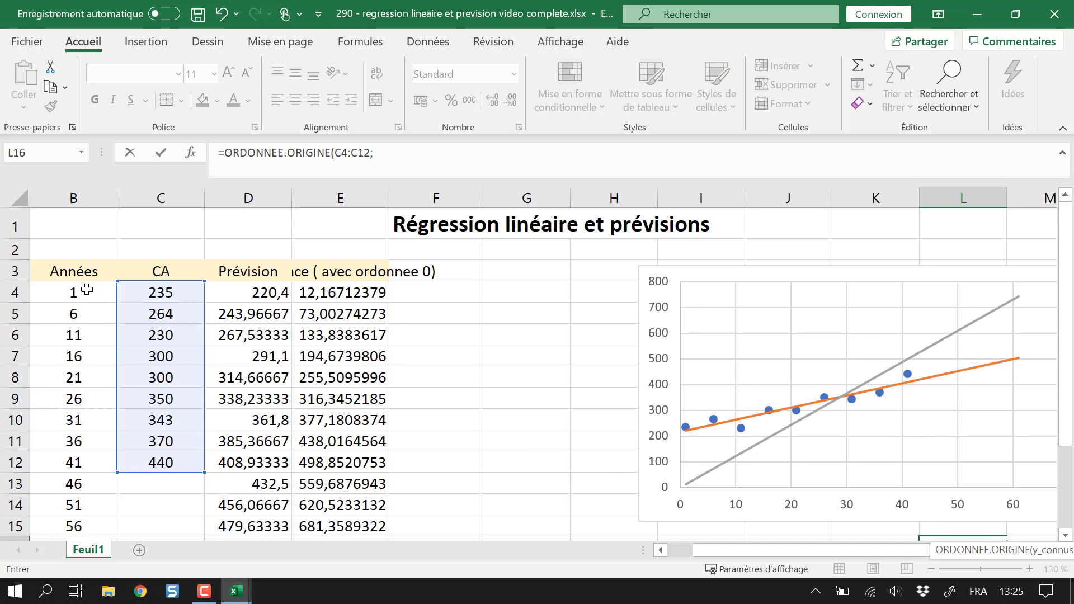
drag(87, 293, 89, 456)
text(;)
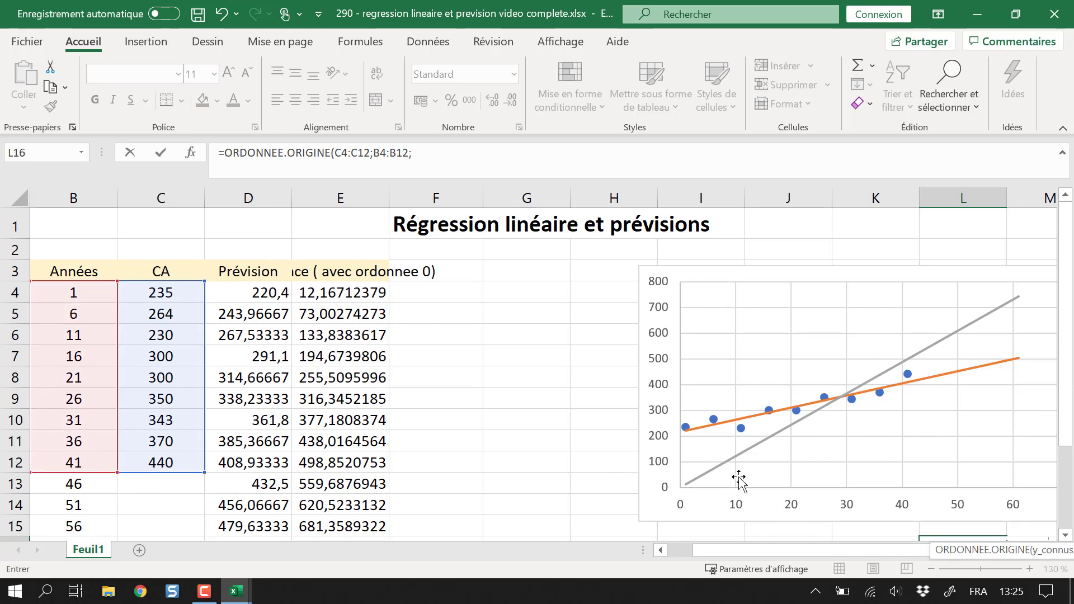
scroll(962, 540, down, 1)
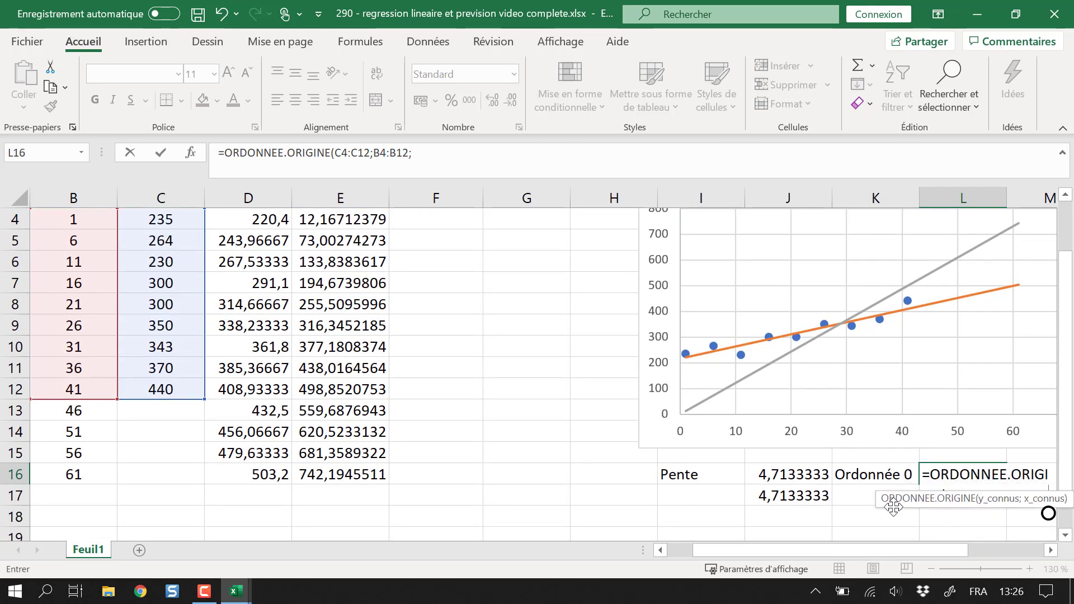
click(476, 161)
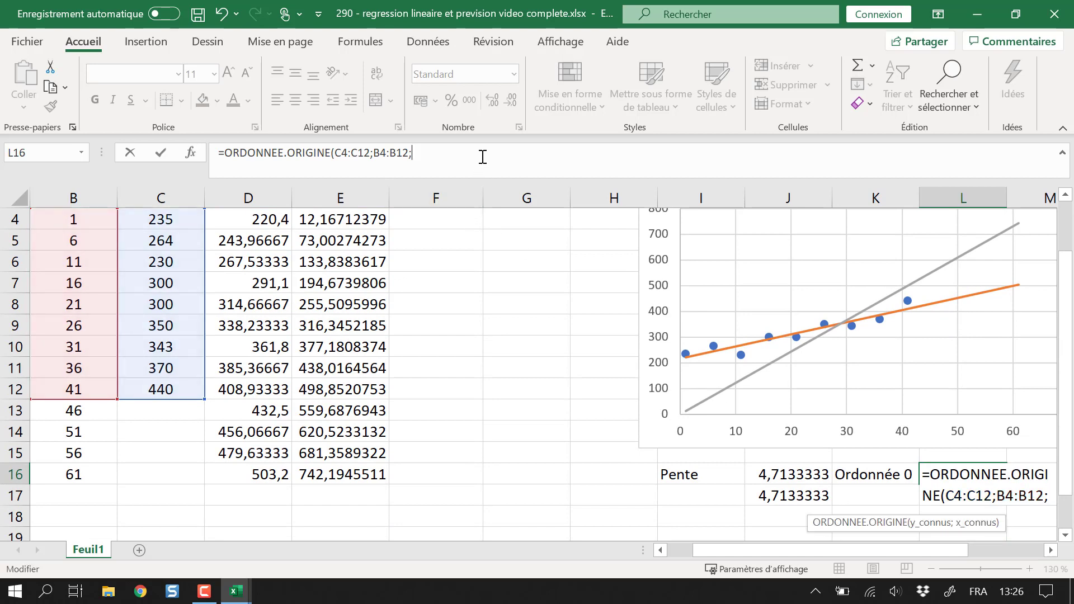
key(BackSpace)
text())
key(Return)
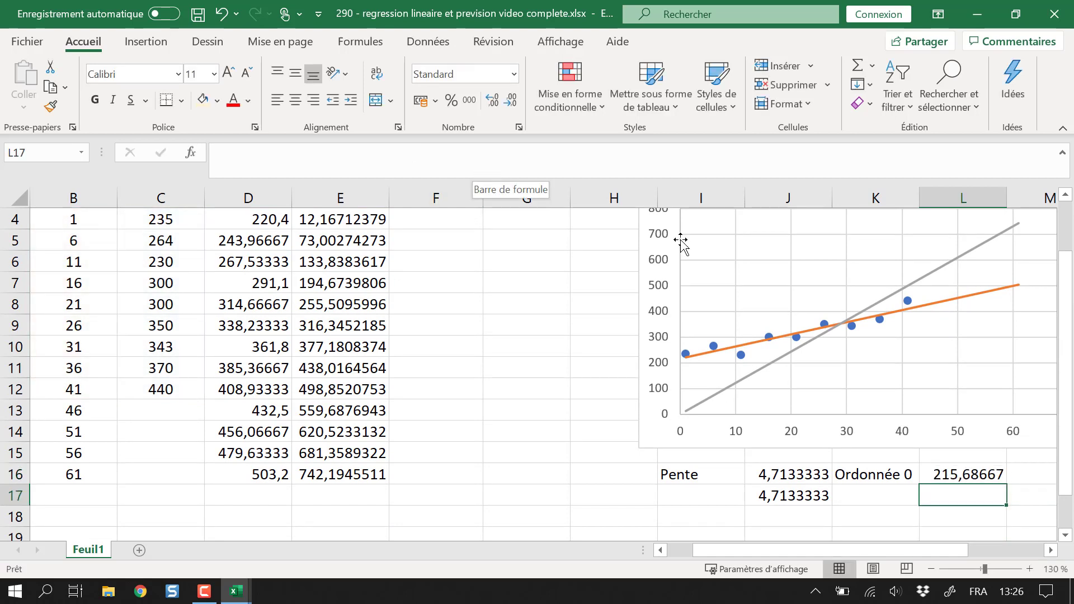
- Review the intercept formula in L16 against the orange Prévision line and its source ranges
click(946, 473)
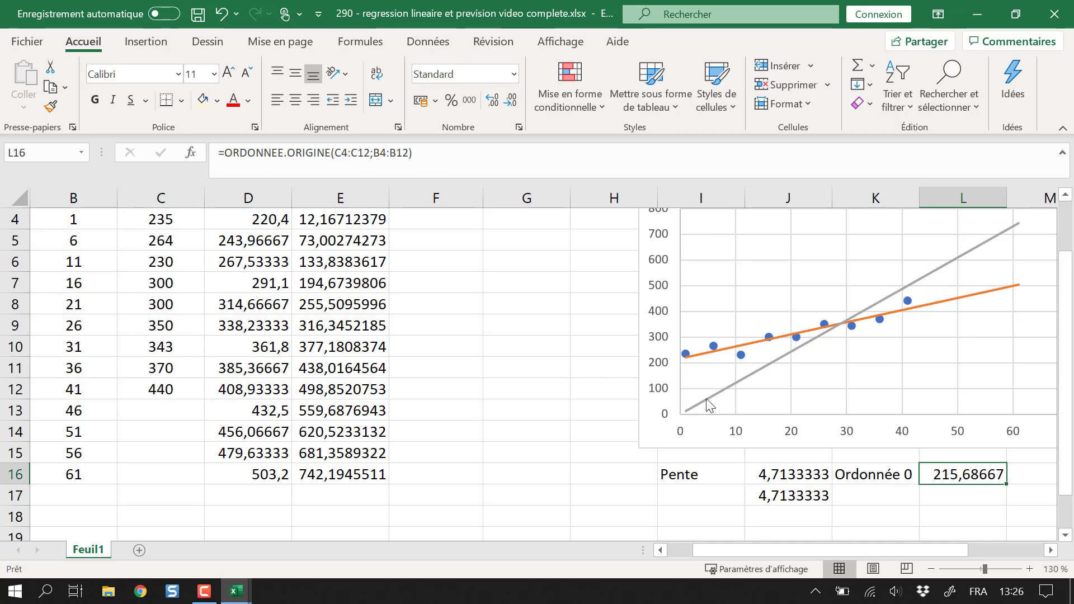
click(706, 357)
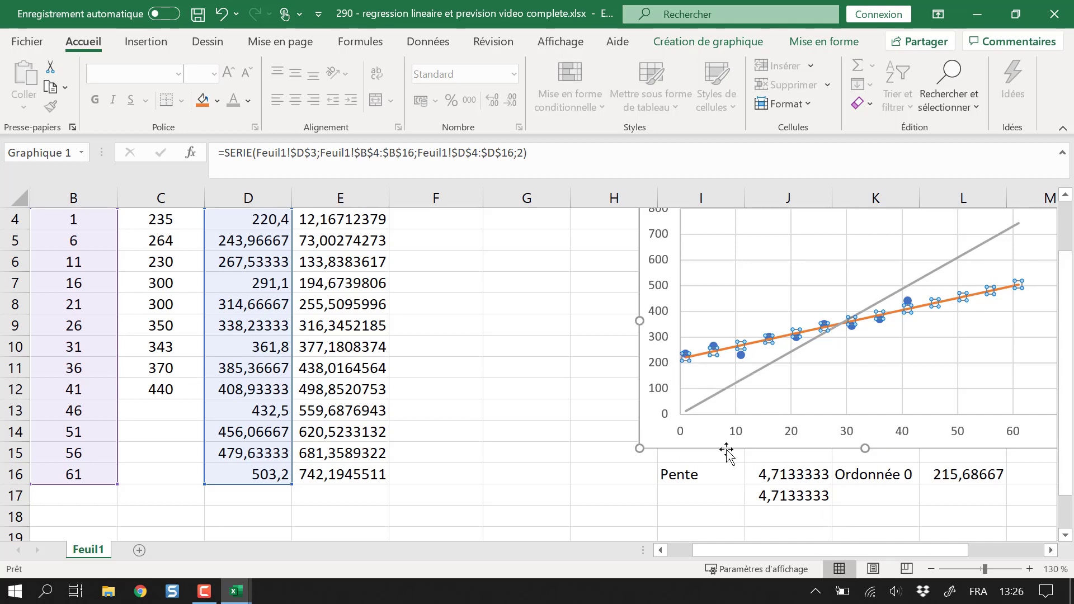
scroll(727, 453, up, 1)
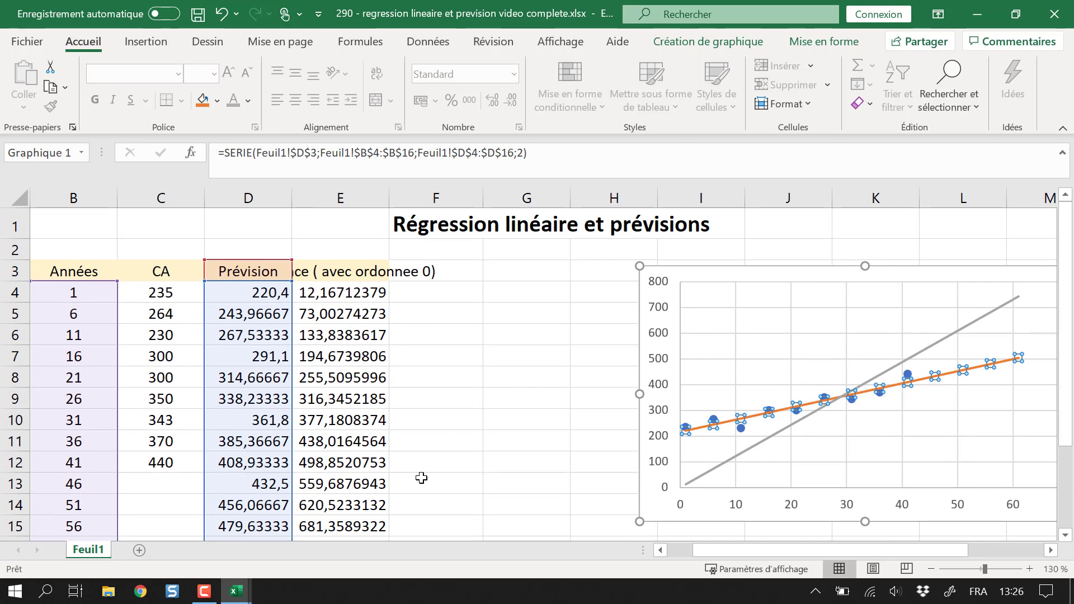
key(Escape)
- Add the column heading "Calcul avc pente" in F3, beside the Tendance column
click(449, 305)
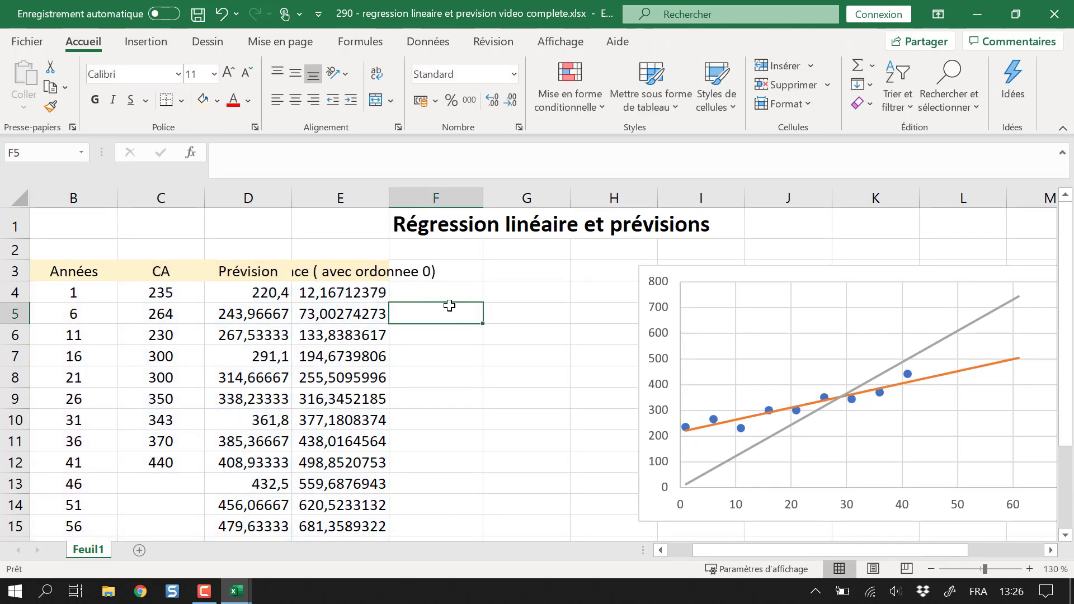
click(439, 296)
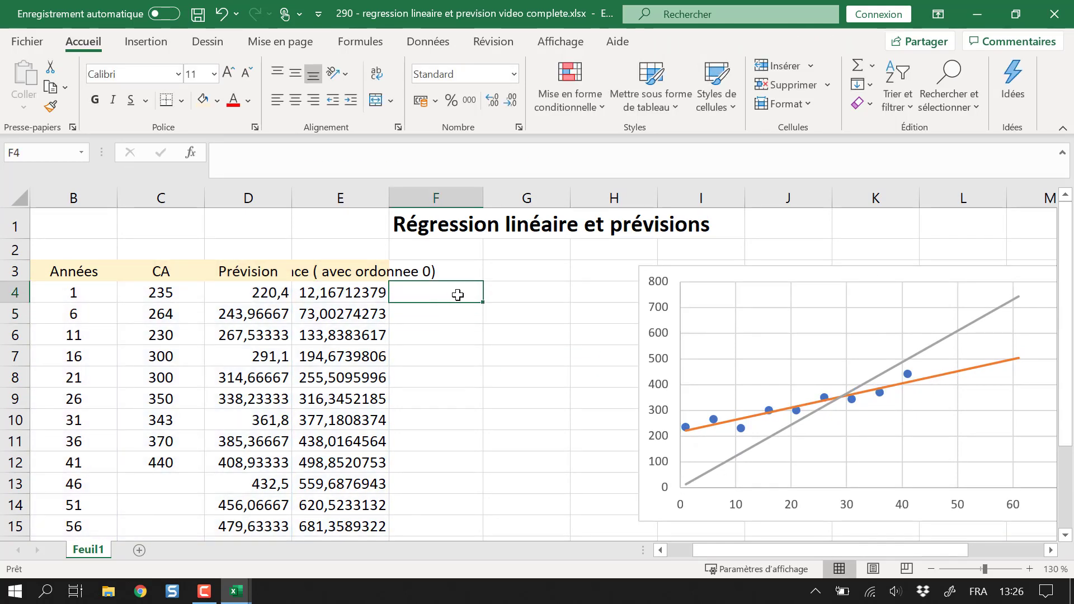
key(Up)
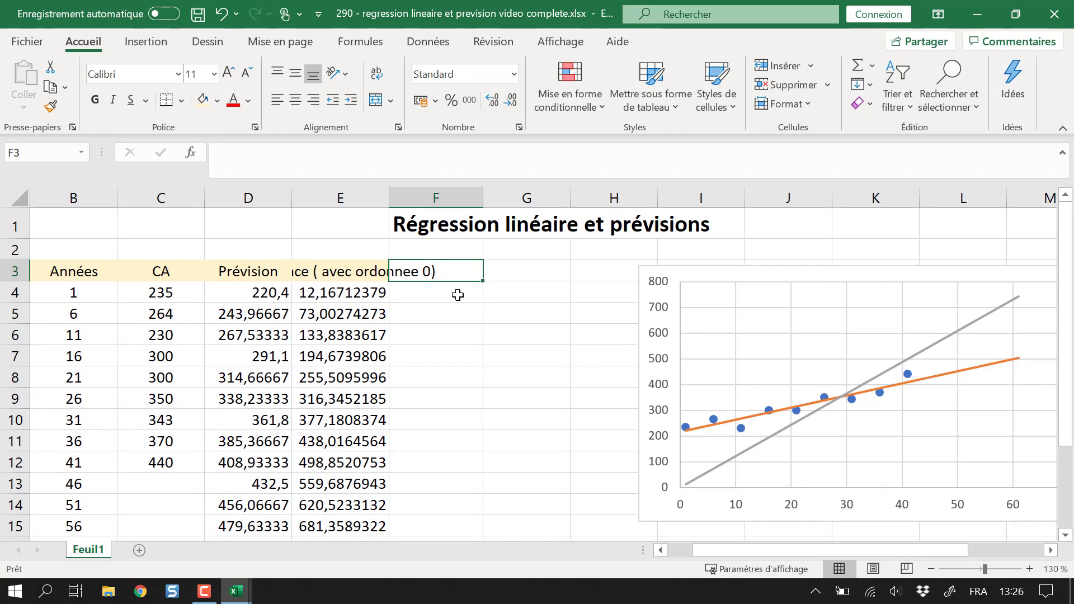
text(C)
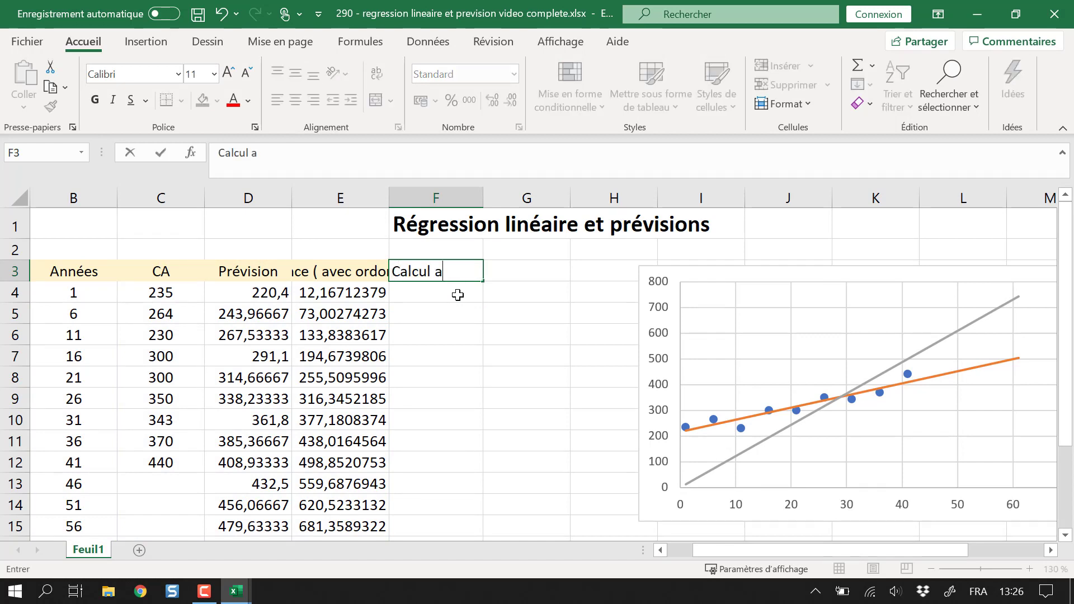
text(alcul avc pente)
key(Return)
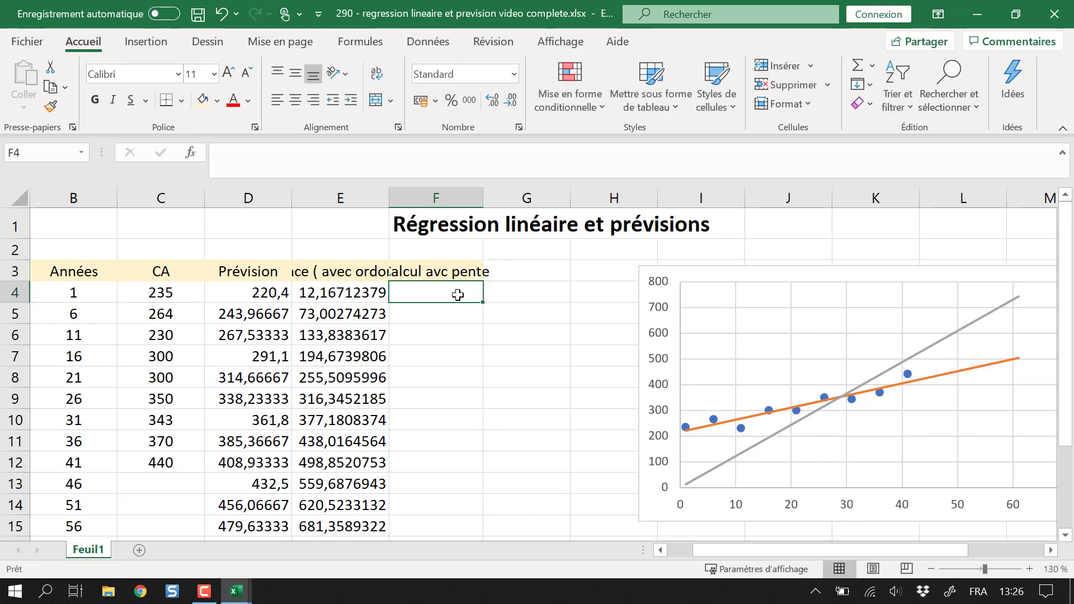
- Calculate the first year's forecast in F4 from the intercept, slope and year with =$L$16+$J$16*B4
text(=)
key(Down)
key(Down)
key(Down)
key(Down)
key(Down)
key(Down)
key(Down)
key(Down)
key(Down)
key(Down)
key(Down)
key(Down)
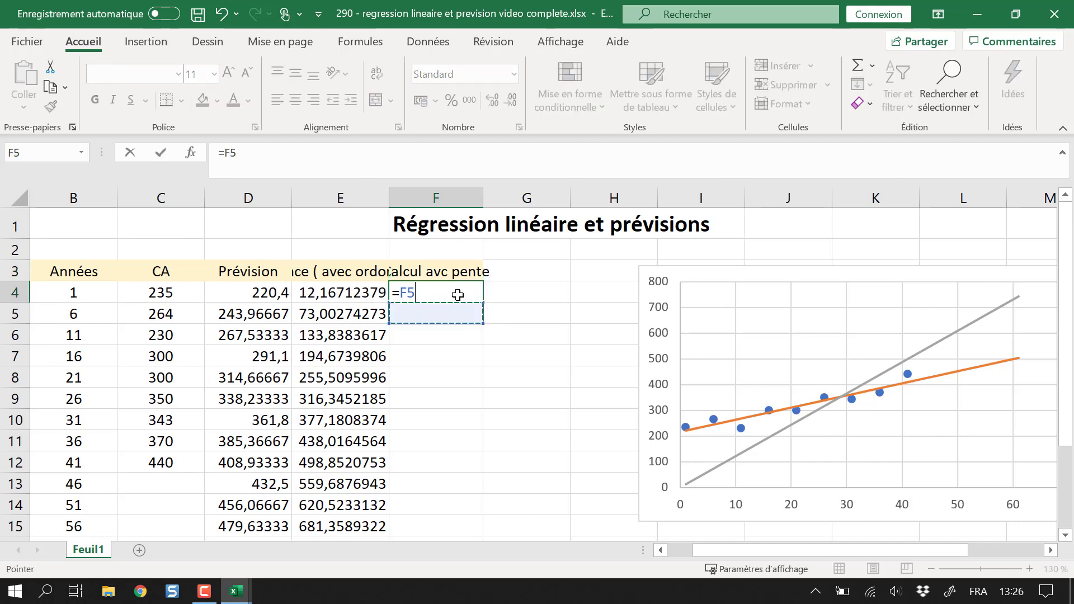
key(Right)
key(Right)
key(Right)
key(Right)
key(Right)
key(Right)
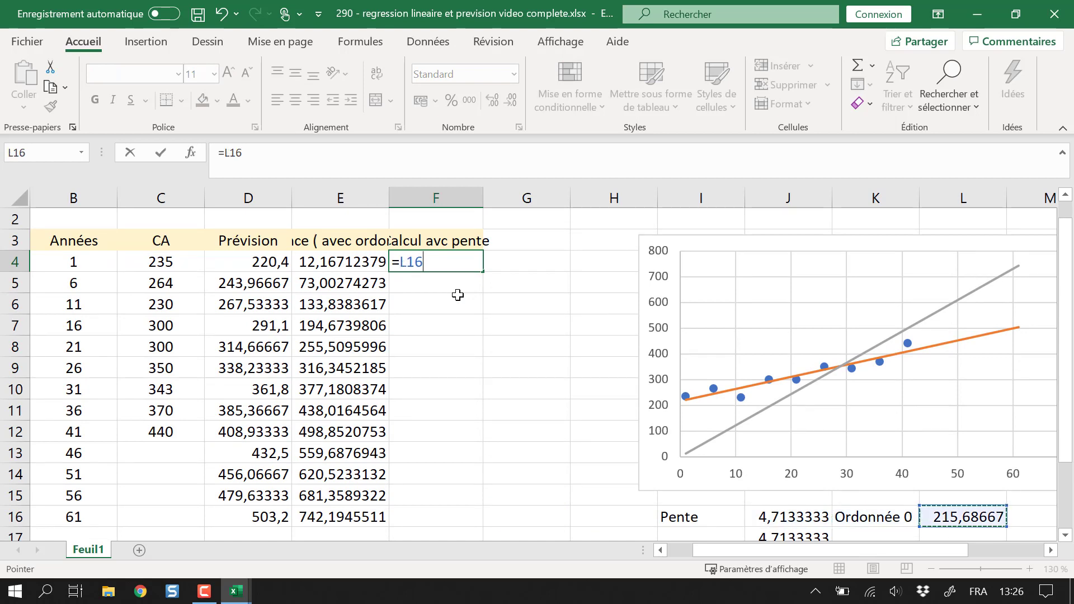
key(F4)
text(+)
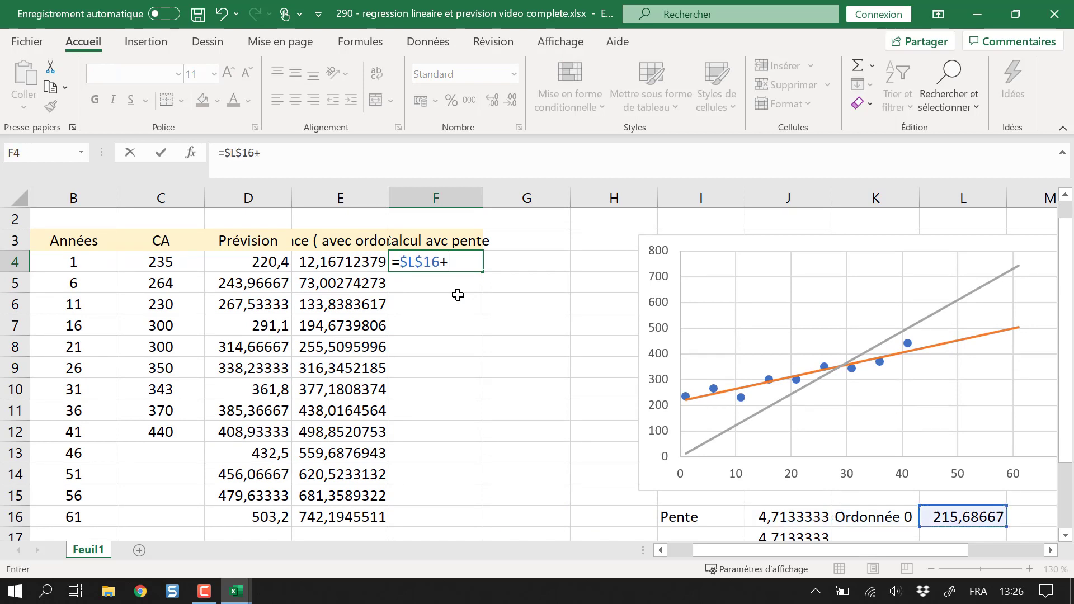
key(Left)
key(Left)
key(Right)
key(Right)
key(Right)
key(Right)
key(Down)
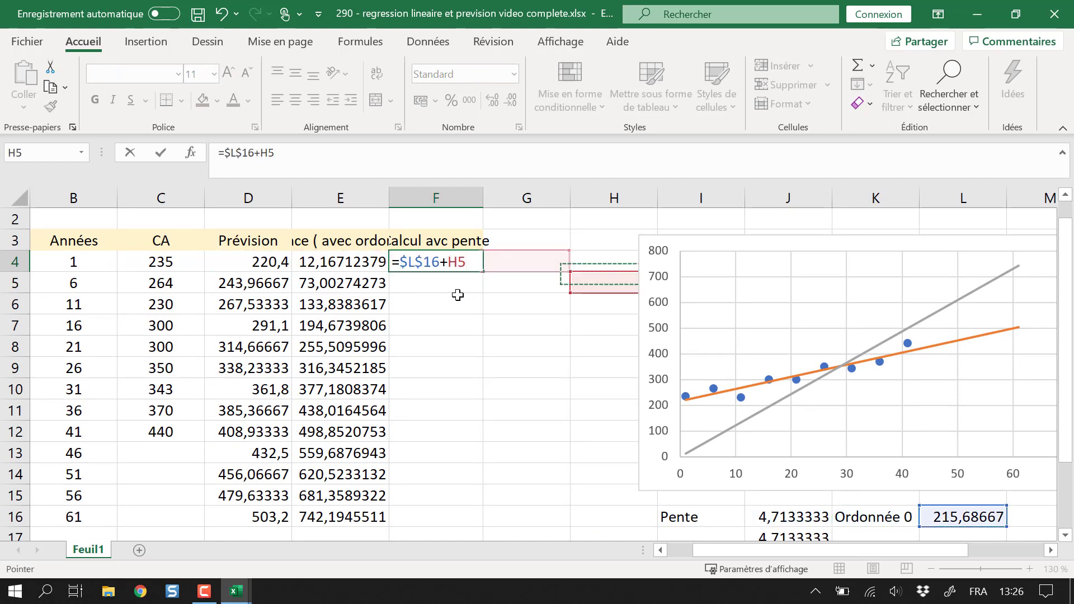
key(Down)
key(Down)
key(Down)
key(Down)
key(Down)
key(Down)
key(Down)
key(Down)
key(Right)
key(Right)
key(Down)
key(Down)
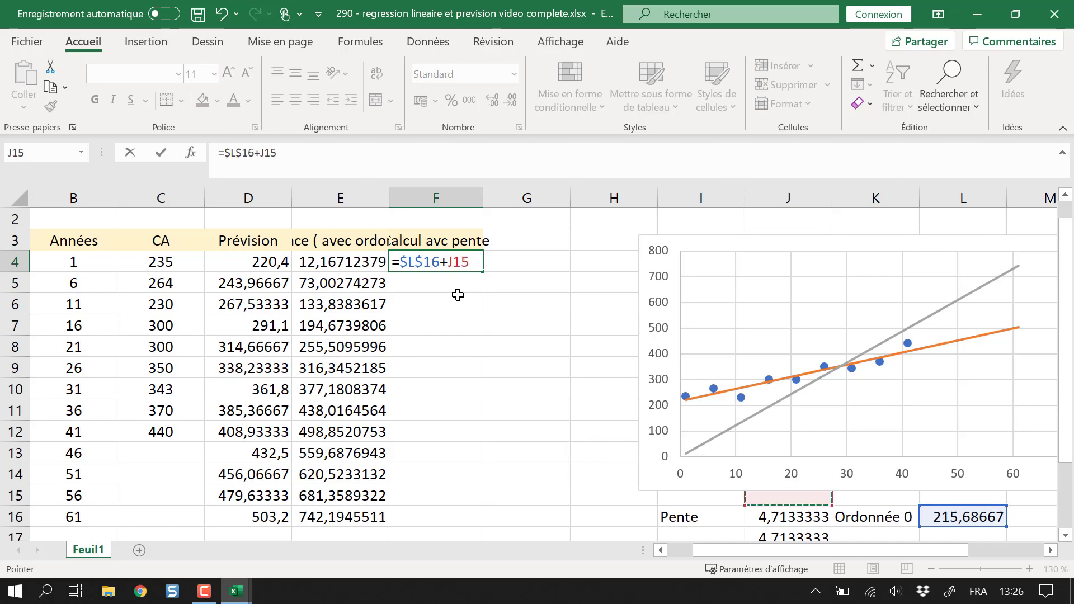
key(Down)
key(F4)
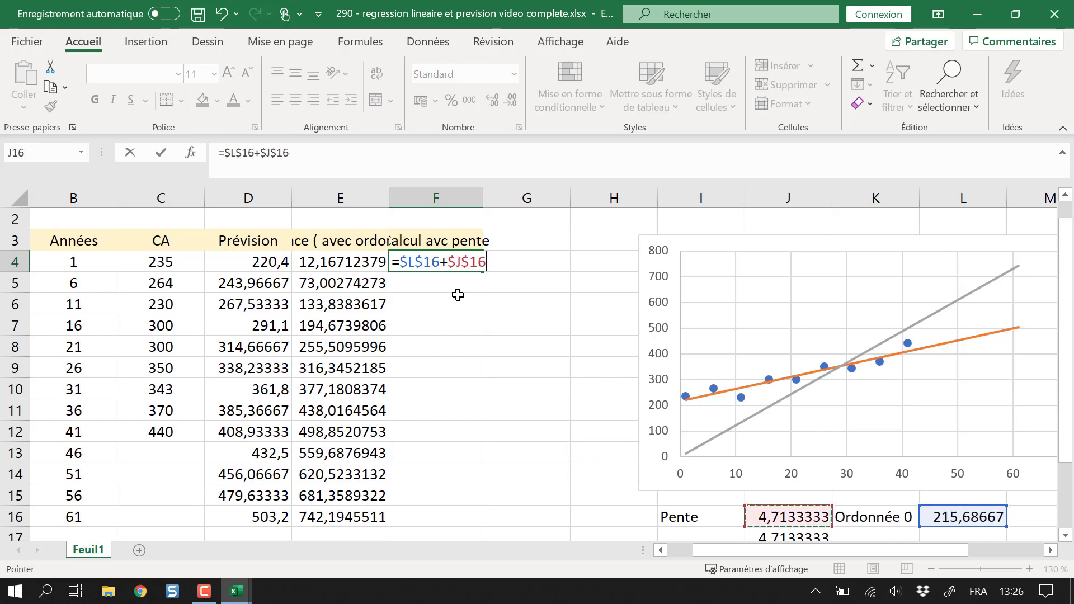
text(*)
key(Left)
key(Left)
key(Left)
key(Left)
key(Left)
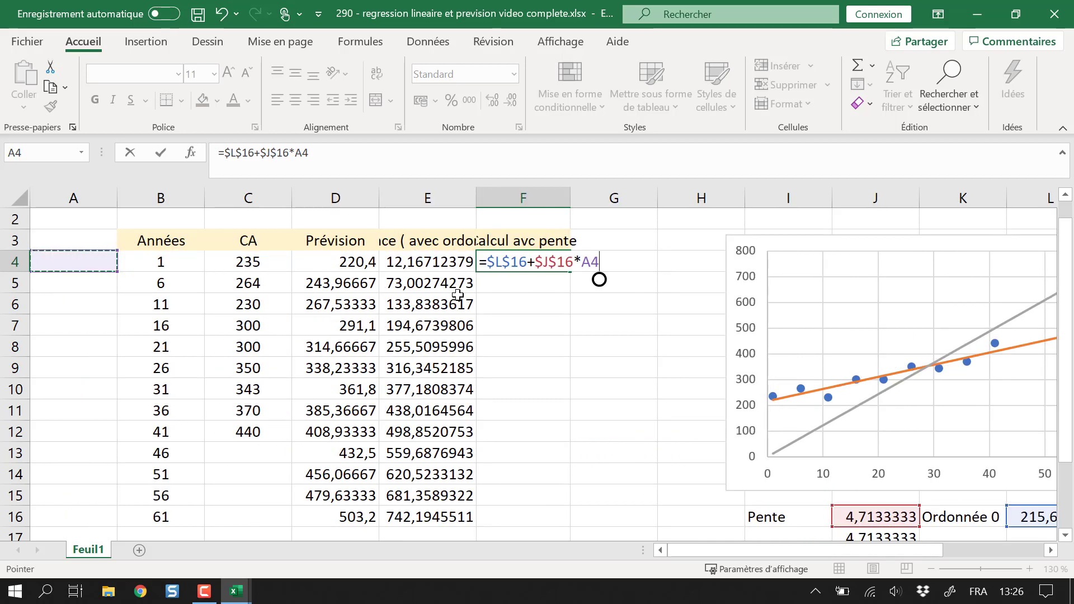
key(Right)
key(Return)
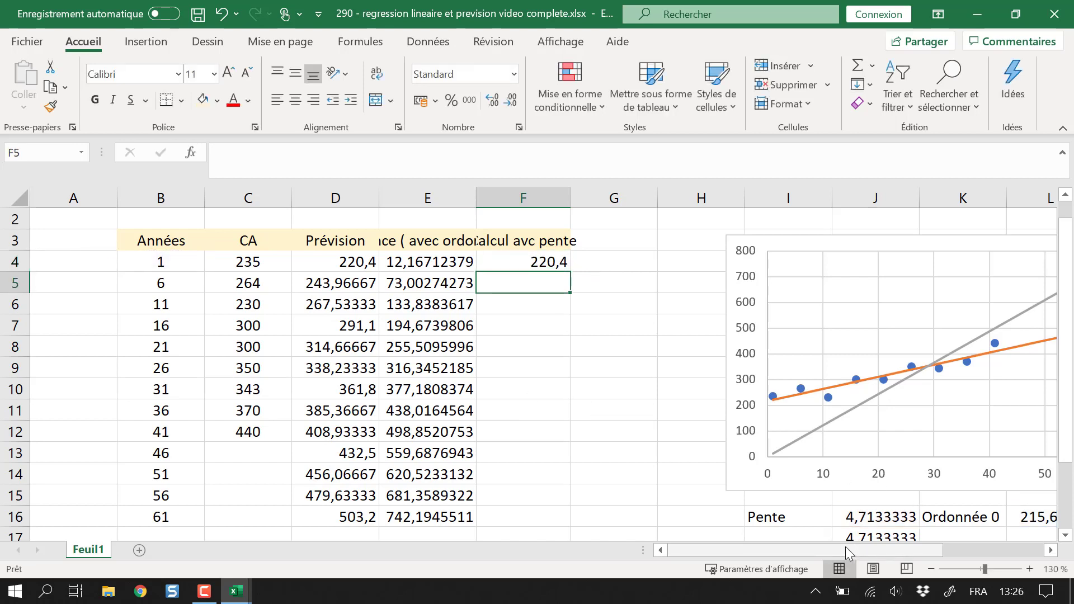
- Fill the forecast formula from F4 down to F16 and check the copied formula in F14
click(566, 264)
drag(572, 272, 568, 517)
click(357, 287)
click(553, 476)
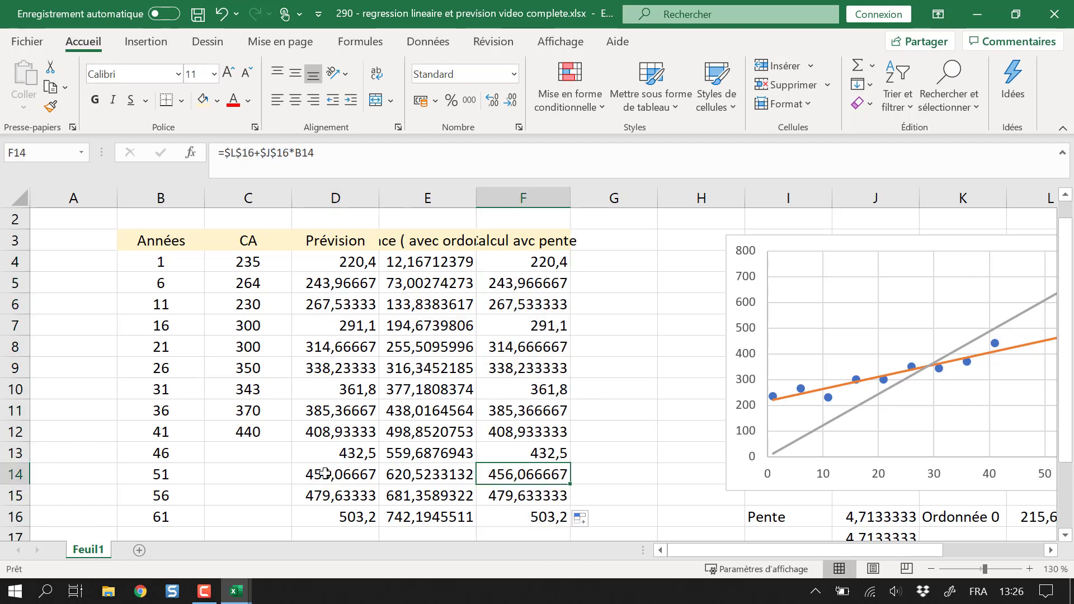
- Compare the PREVISION.LINEAIRE formulas in column D with the slope formula in J16 and the intercept formula in L16
click(326, 473)
click(354, 292)
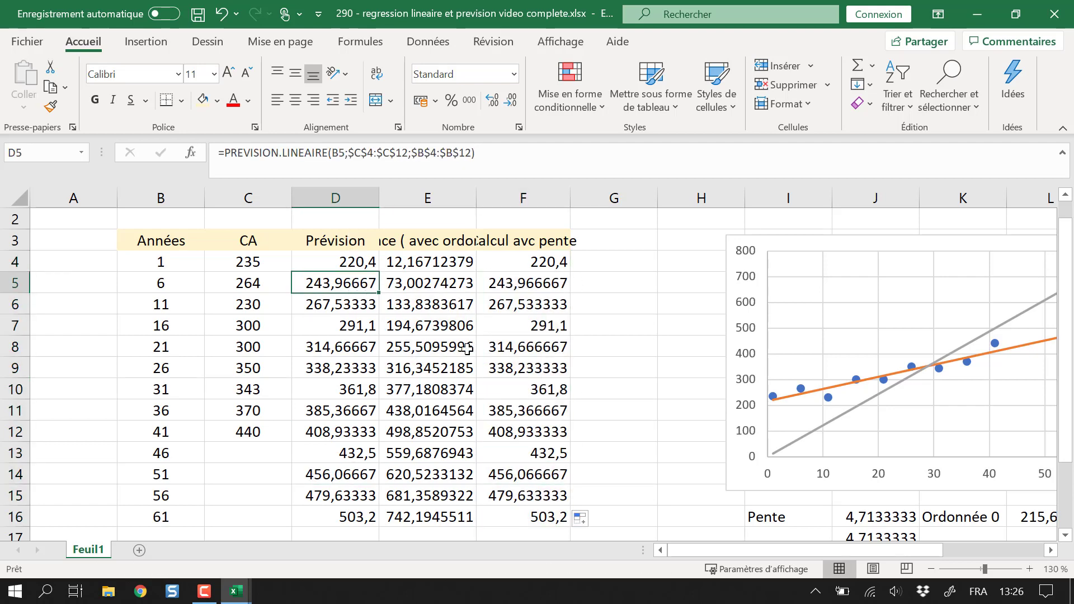
click(354, 451)
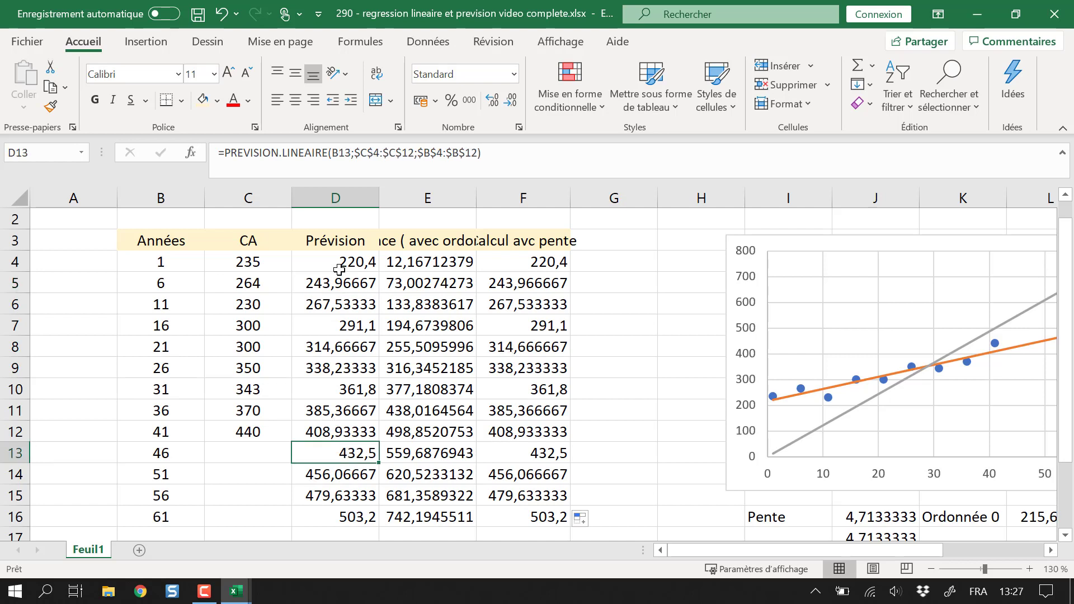
click(896, 519)
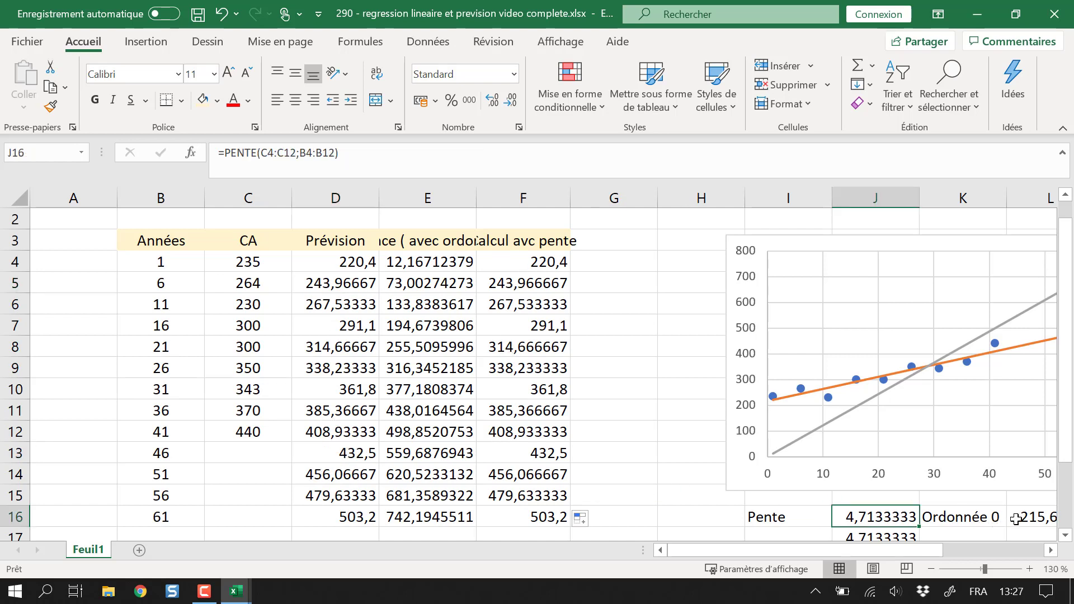
click(1022, 518)
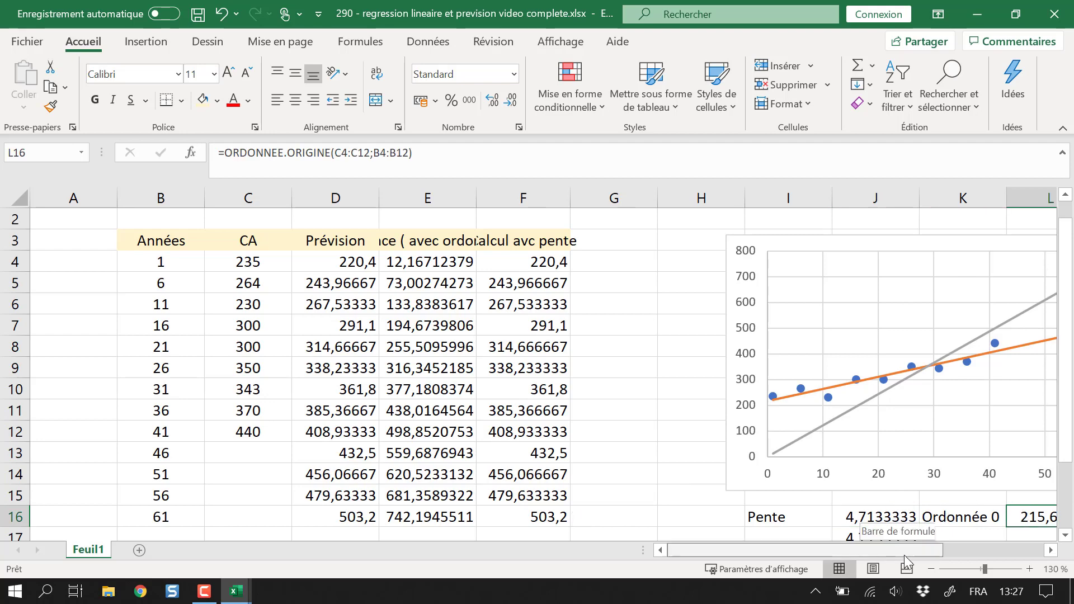
drag(904, 554, 923, 555)
click(794, 519)
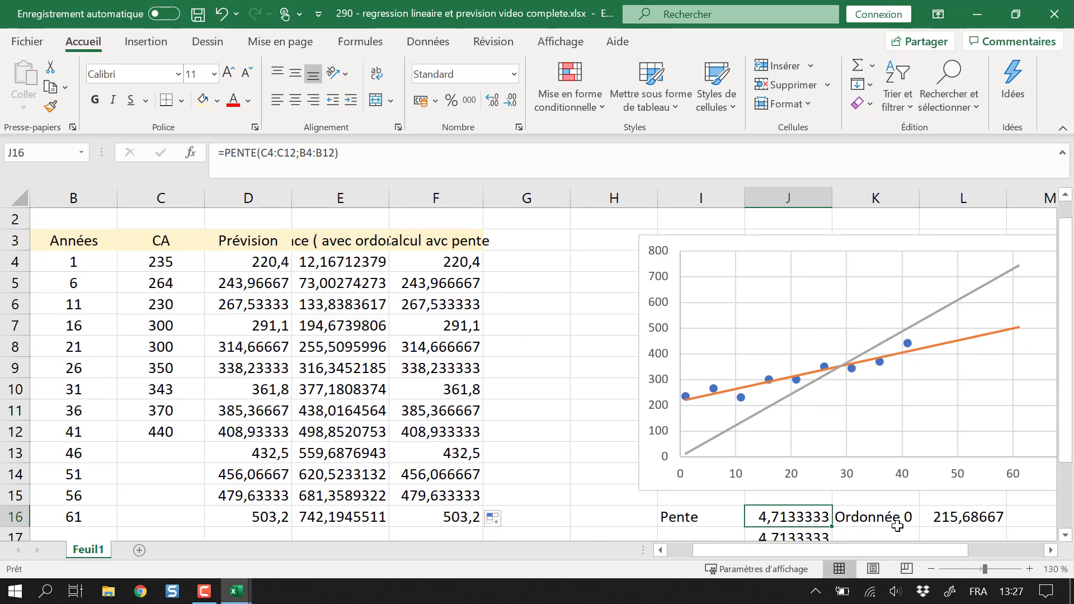
click(958, 516)
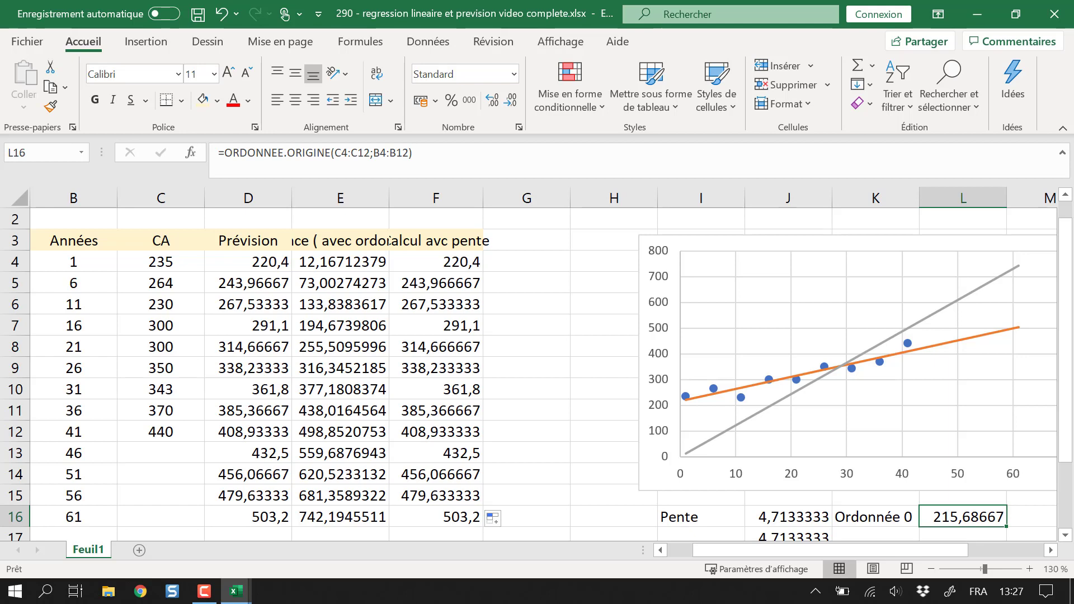
scroll(730, 428, down, 1)
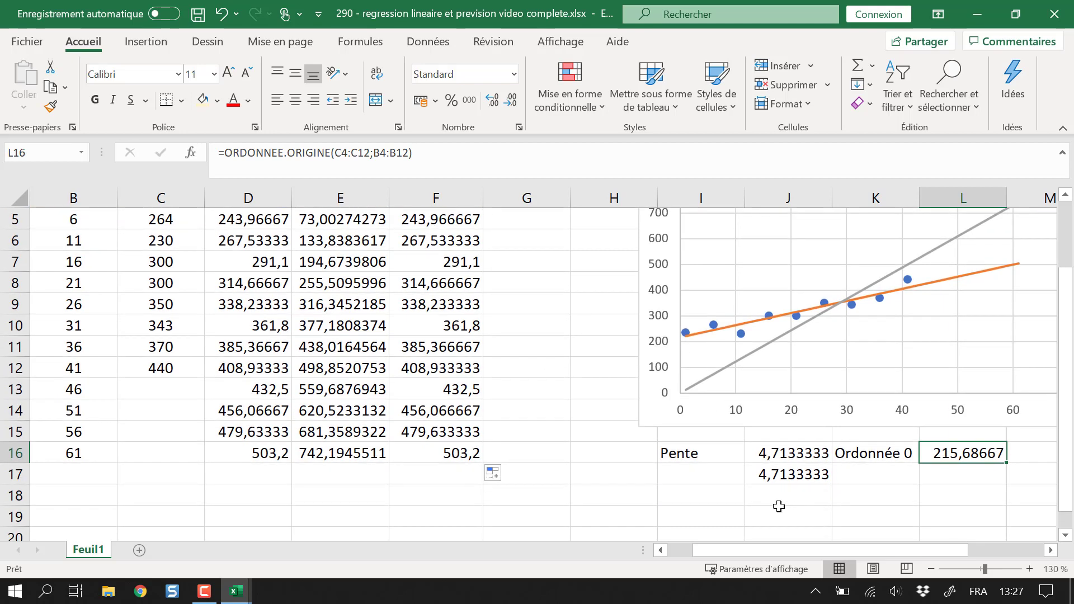
click(789, 456)
click(973, 451)
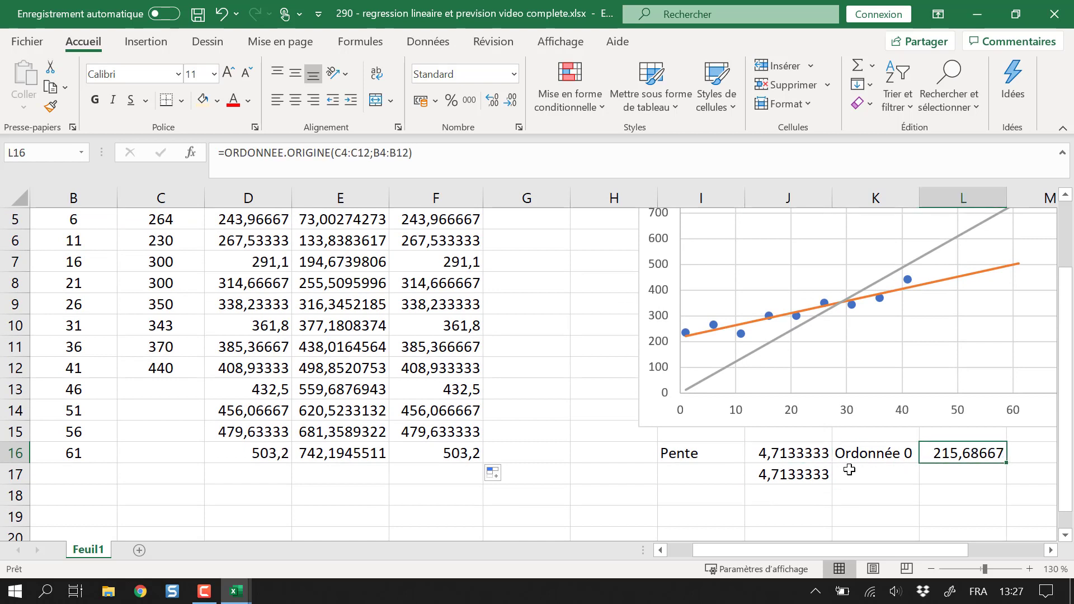
click(710, 499)
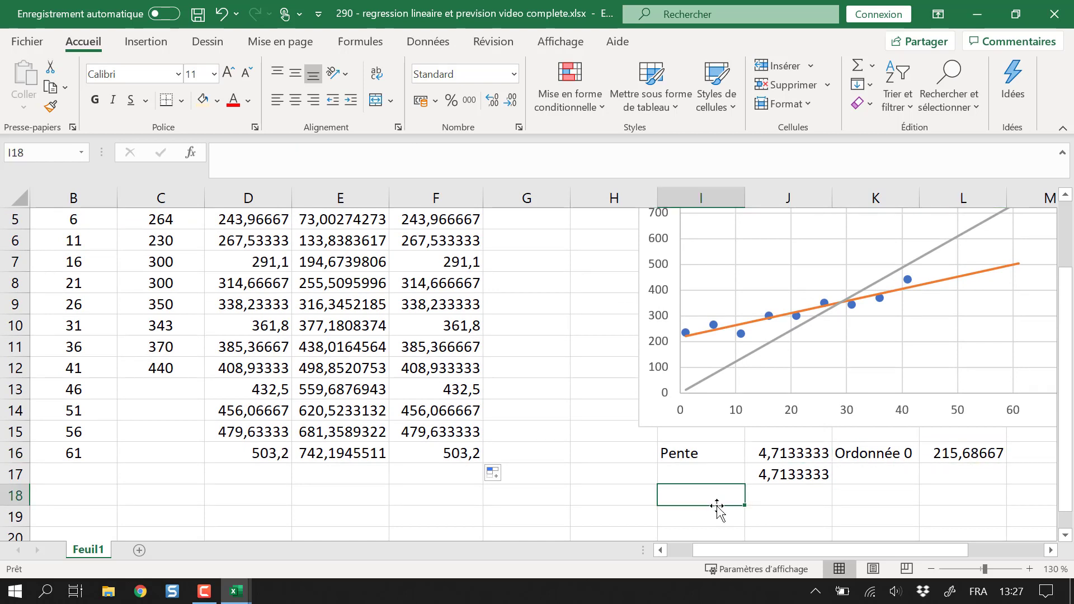
text(=)
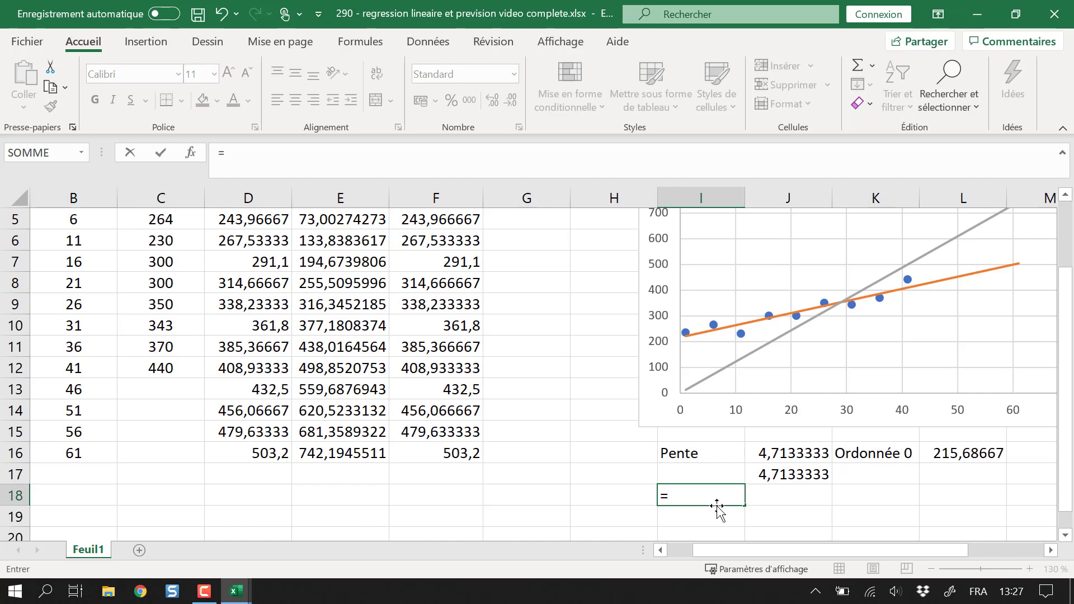
key(Escape)
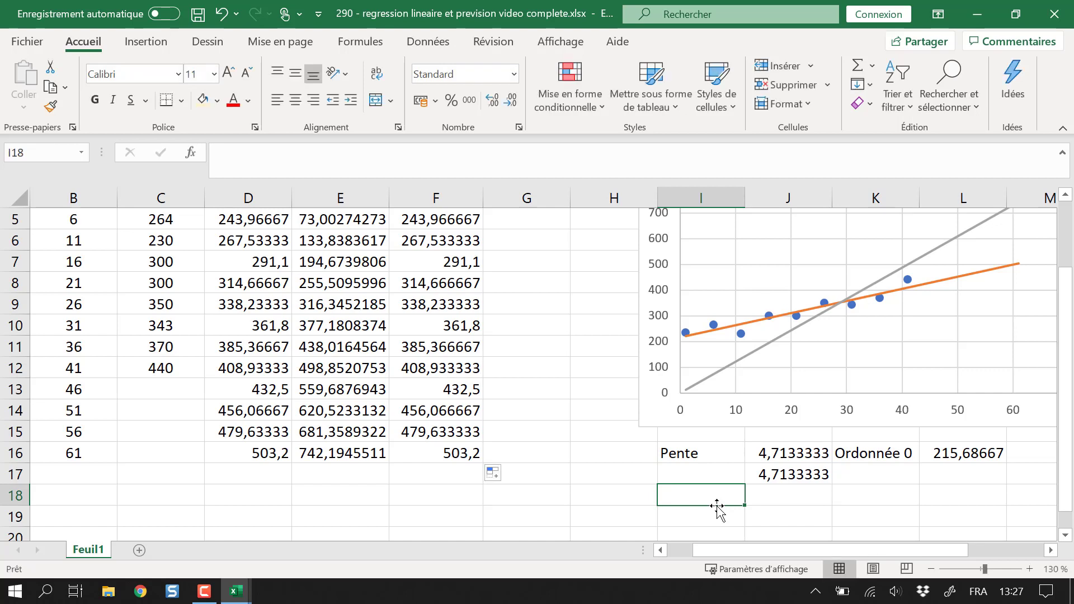
- Enter the headings Pente in J19 and Ordonnée in K19 below the existing slope and intercept results
key(Right)
key(Down)
text(Pente)
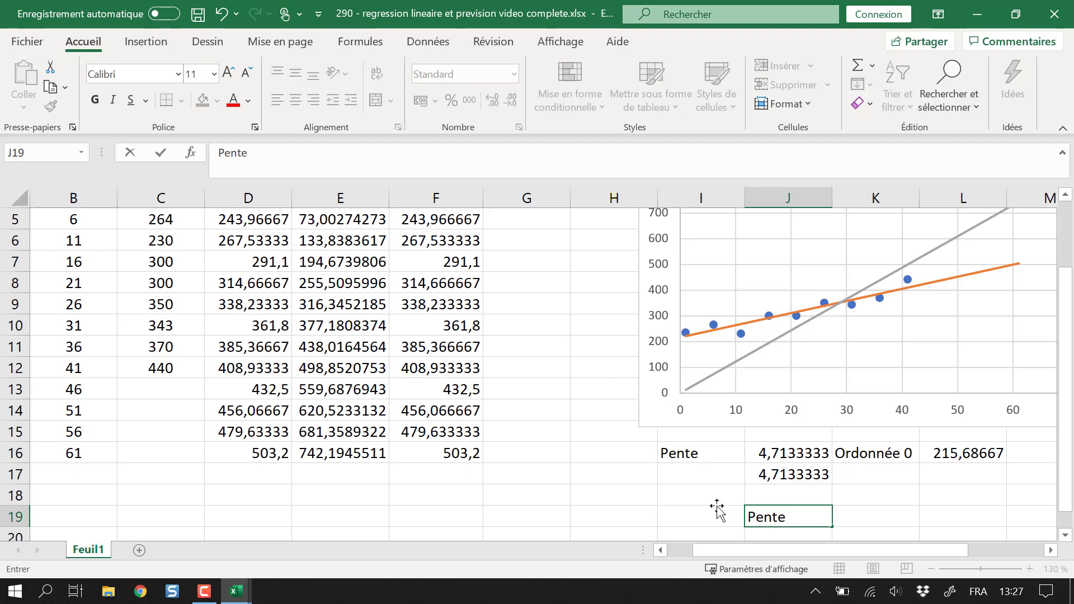
key(Tab)
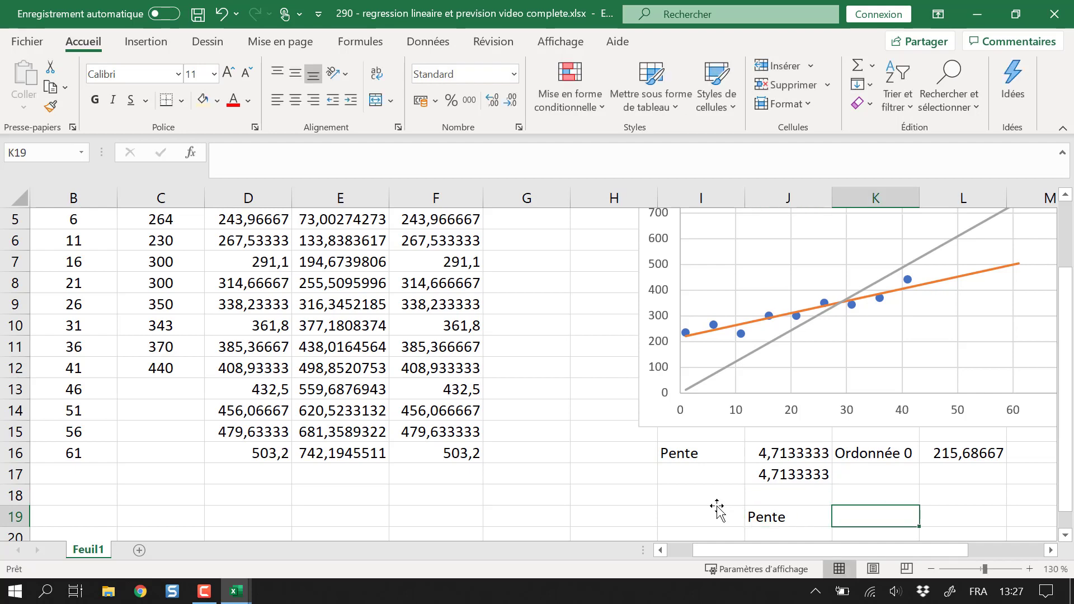
text(Ordo)
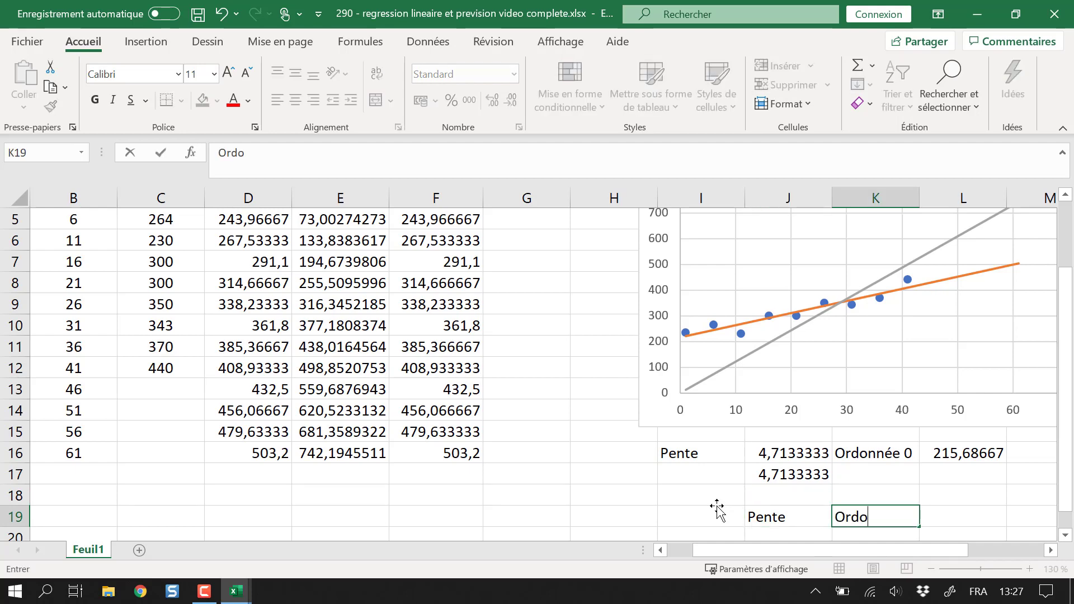
text(nnée)
key(Down)
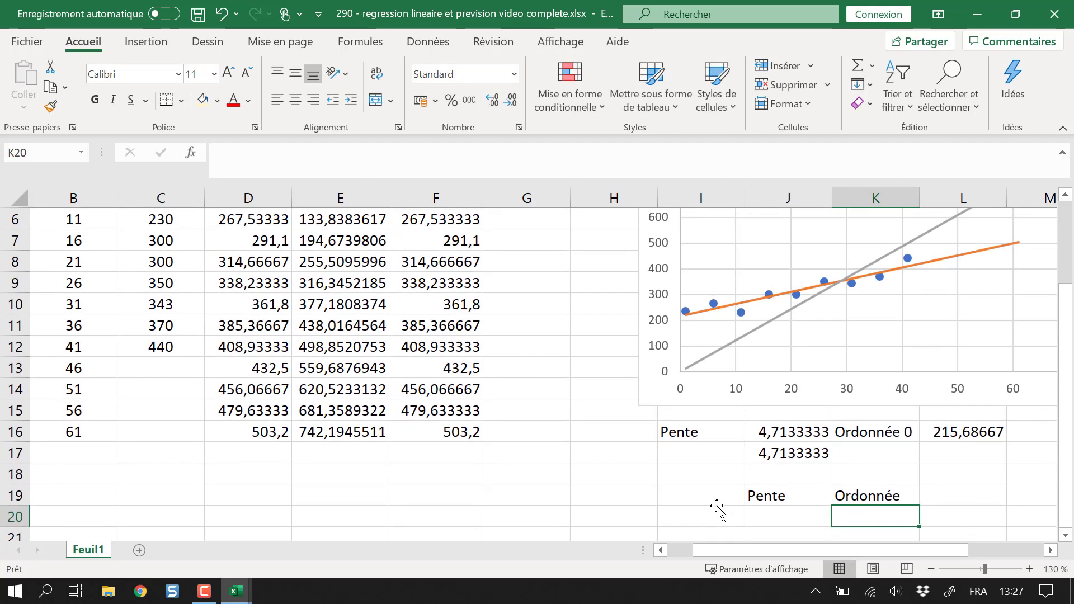
- Start a DROITEREG formula in J20 with the absolute CA range $C$4:$C$12 as the known y values
key(Left)
text(=droiter)
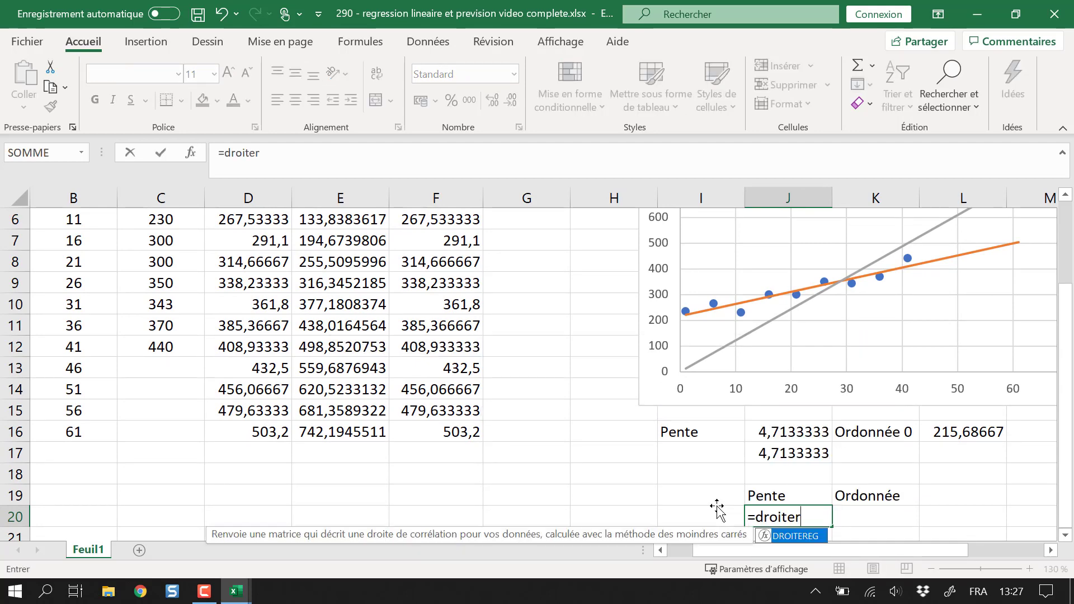
key(Tab)
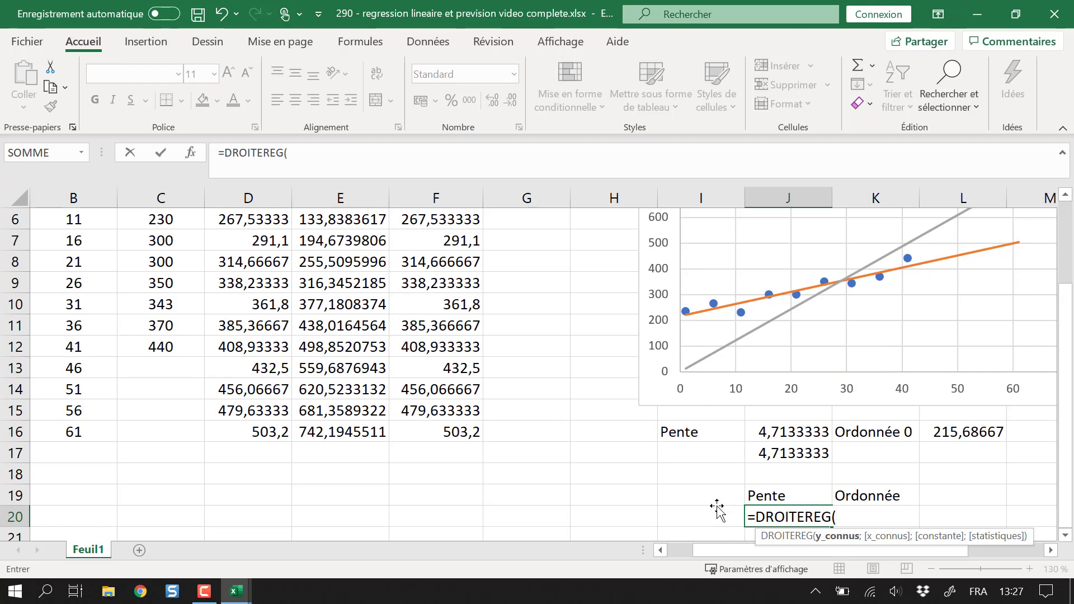
text(()
scroll(553, 423, up, 2)
drag(171, 291, 192, 465)
key(F4)
scroll(192, 472, down, 4)
text(;)
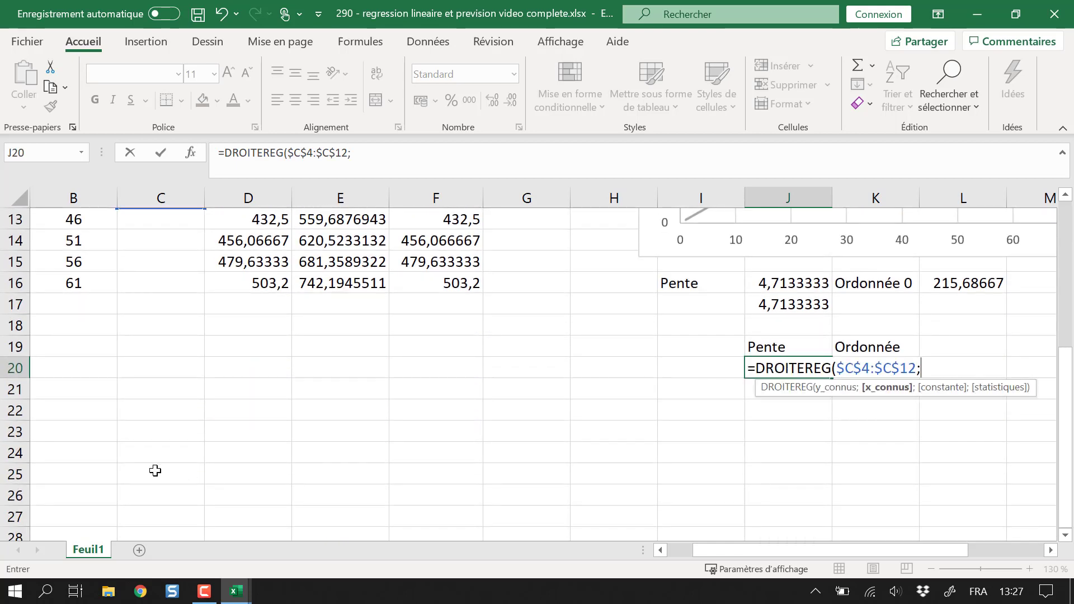
- Add the absolute year range $B$4:$B$12 as the known x values of the DROITEREG formula
scroll(241, 307, up, 2)
scroll(134, 299, up, 2)
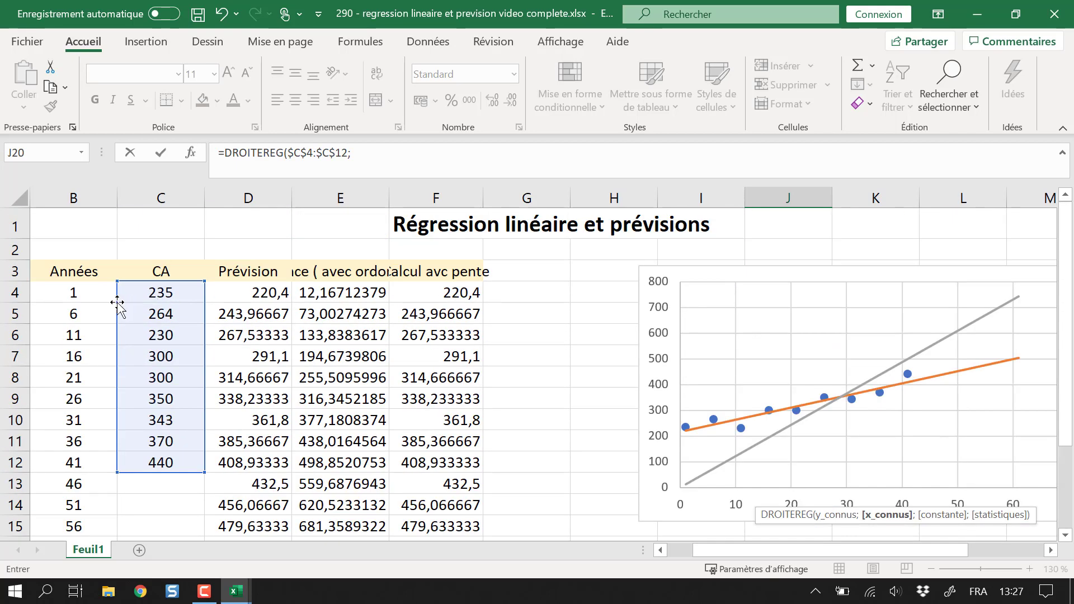
drag(106, 292, 97, 462)
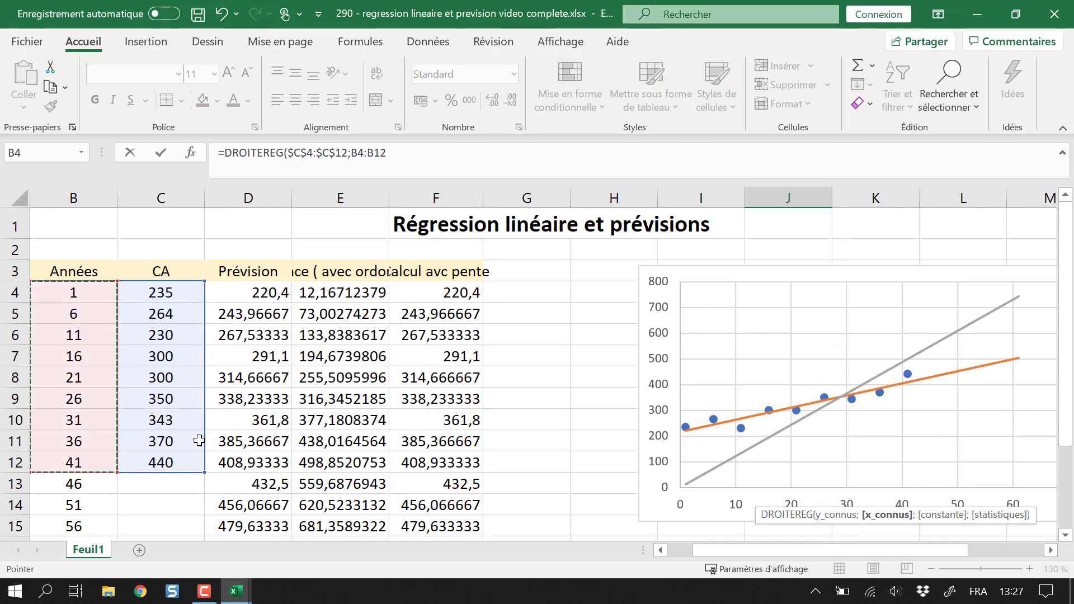
key(F4)
scroll(205, 439, down, 4)
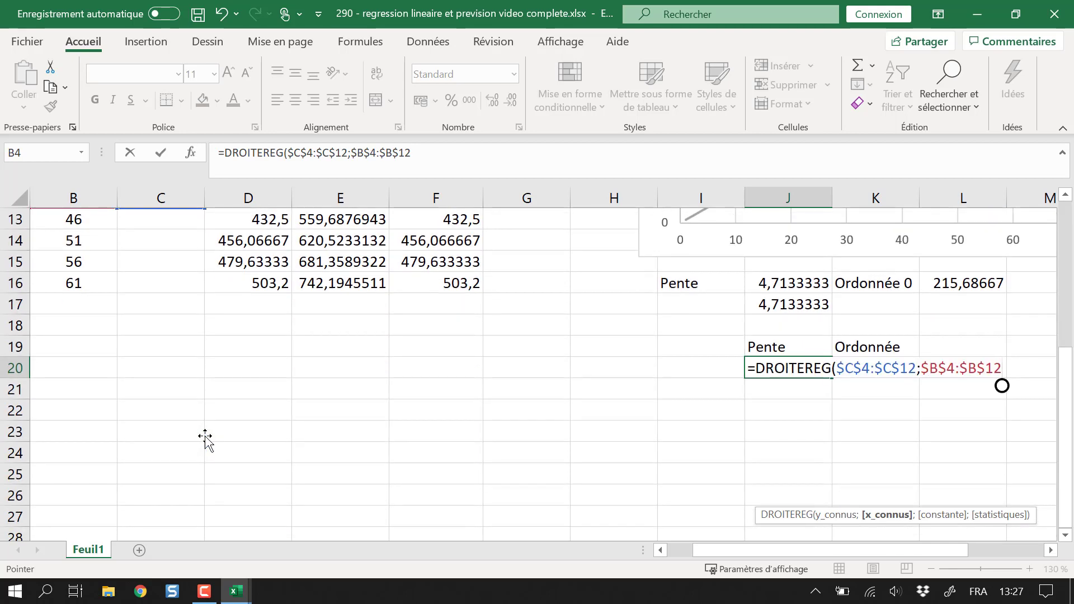
text(;)
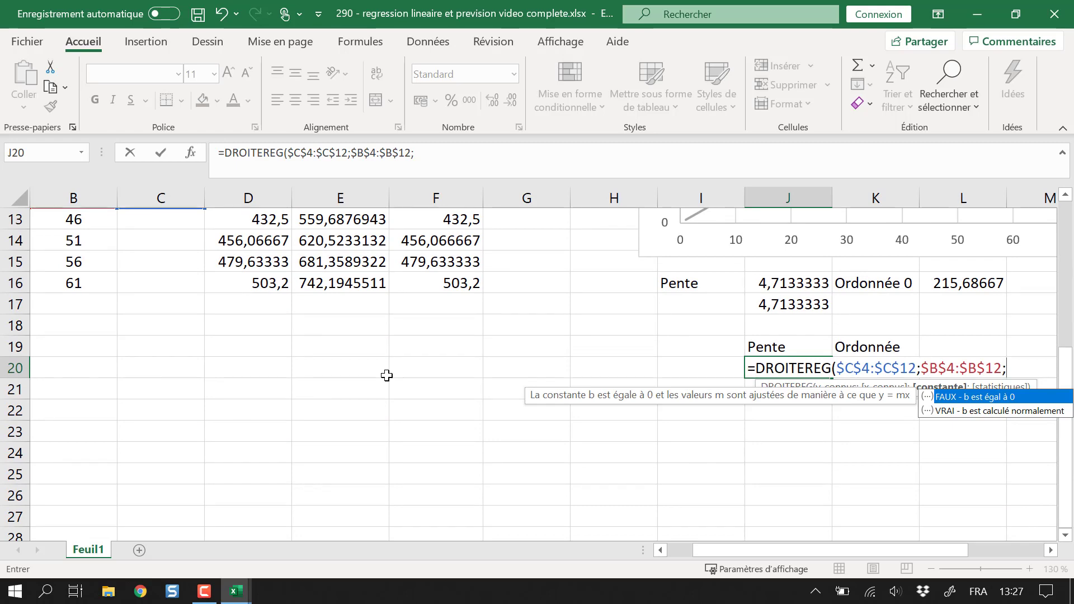
- Complete the DROITEREG formula in J20 with VRAI for the constant and FAUX for the additional statistics
key(Down)
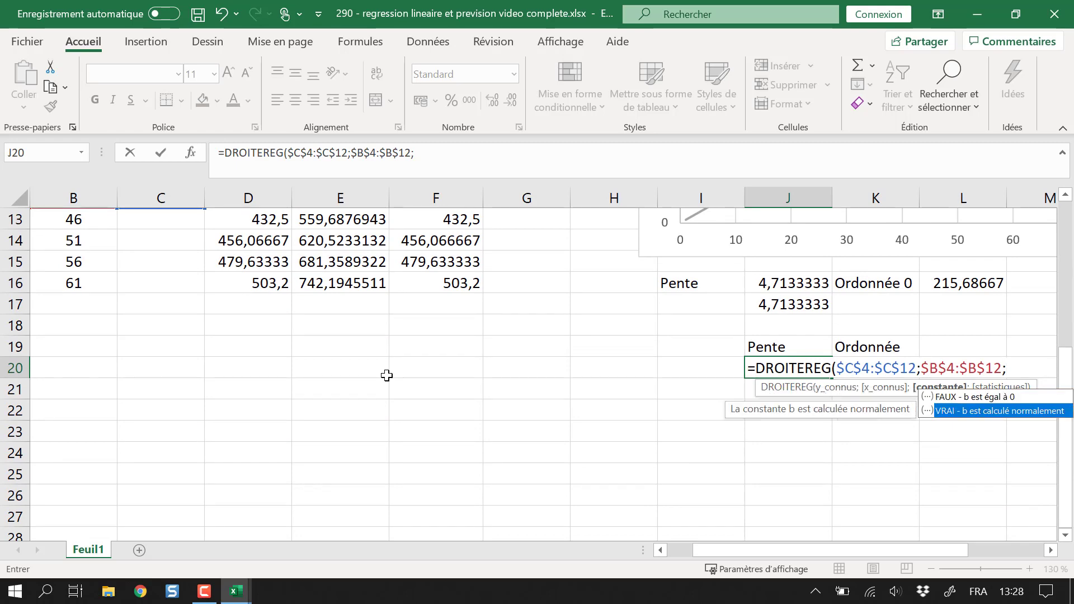
key(Tab)
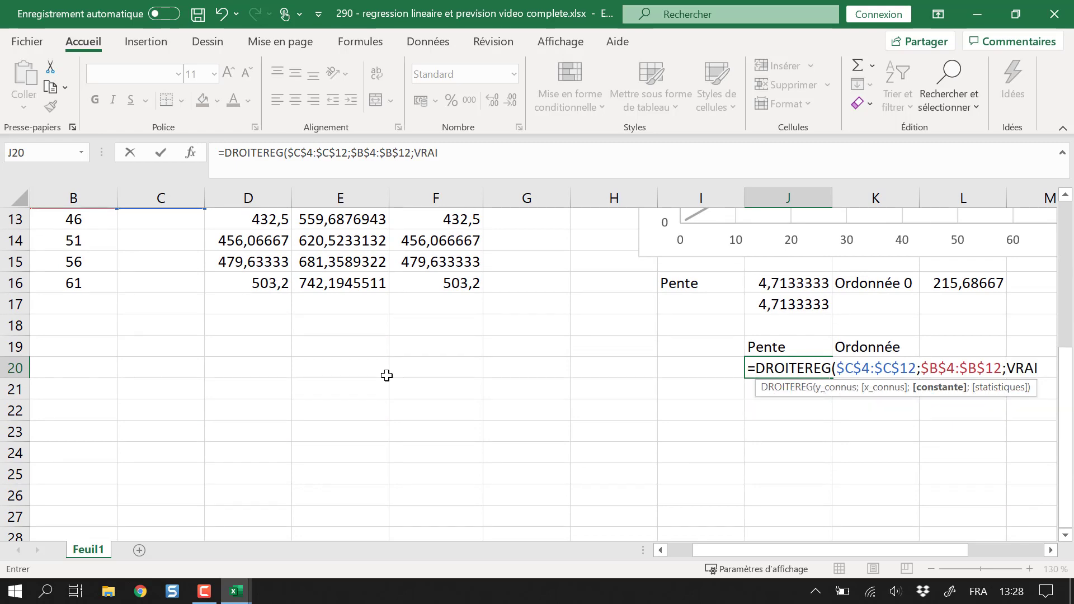
scroll(643, 403, up, 2)
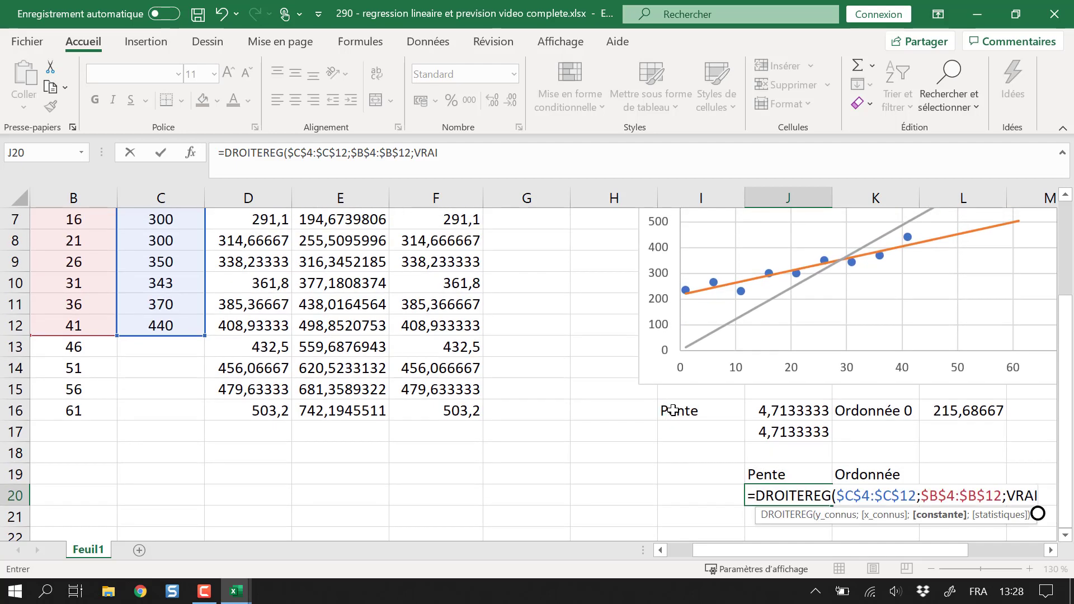
text(;)
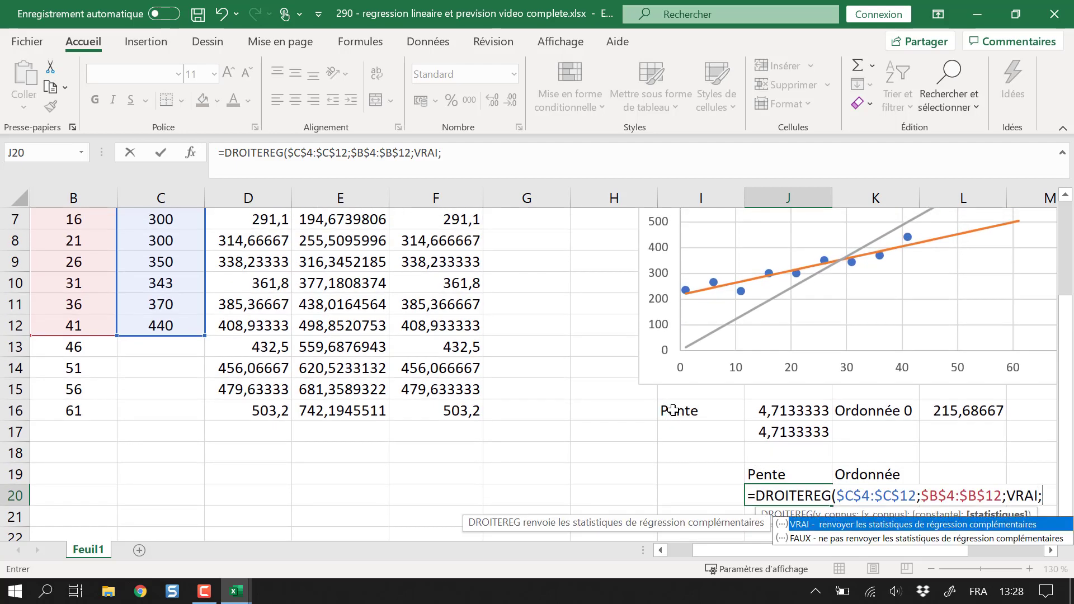
scroll(857, 425, down, 1)
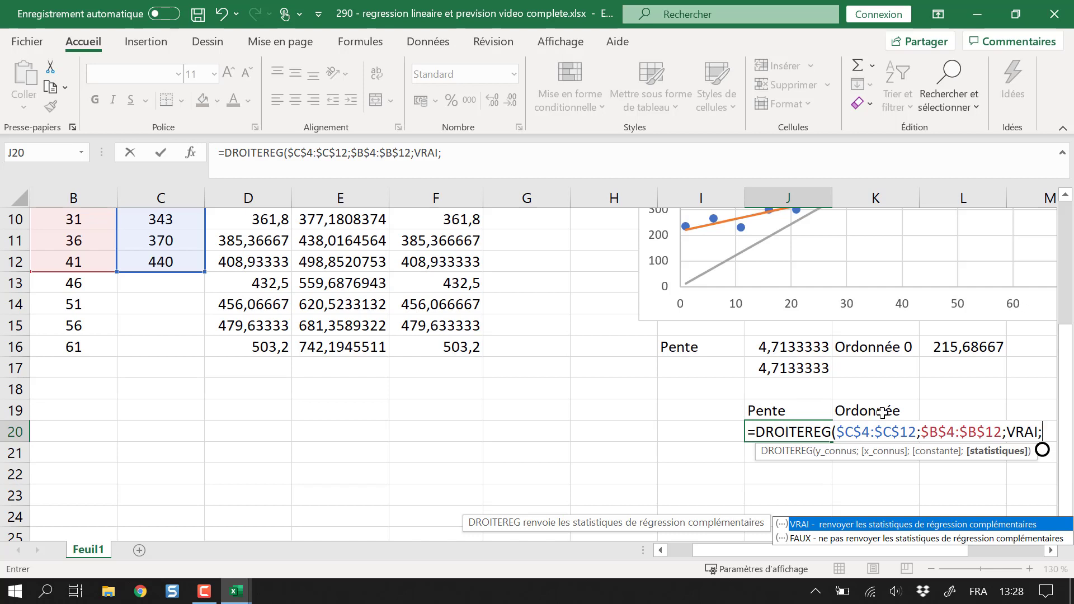
key(Down)
key(Tab)
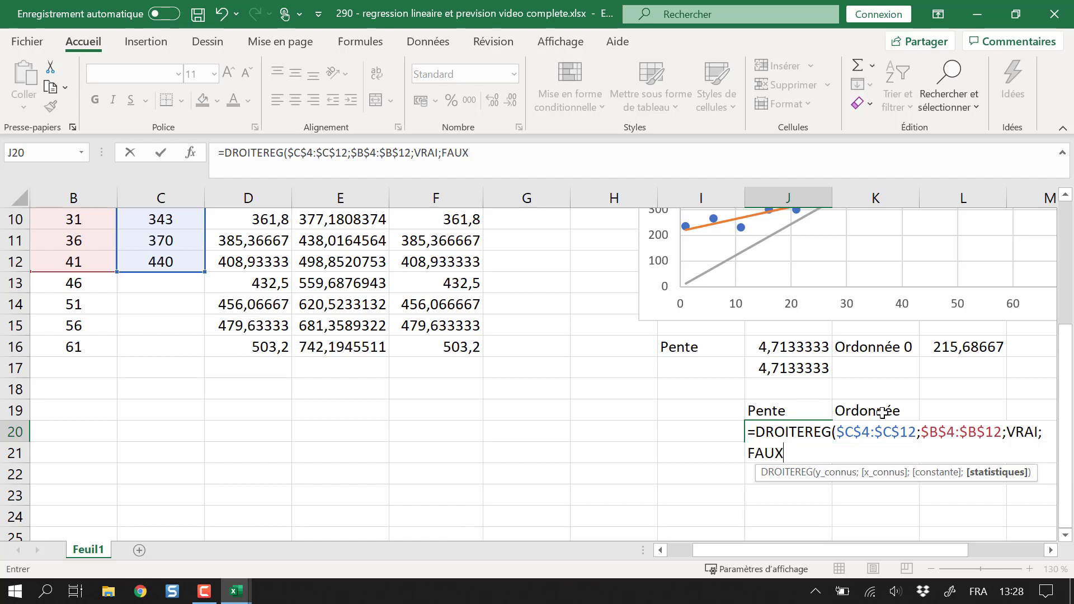
key(Return)
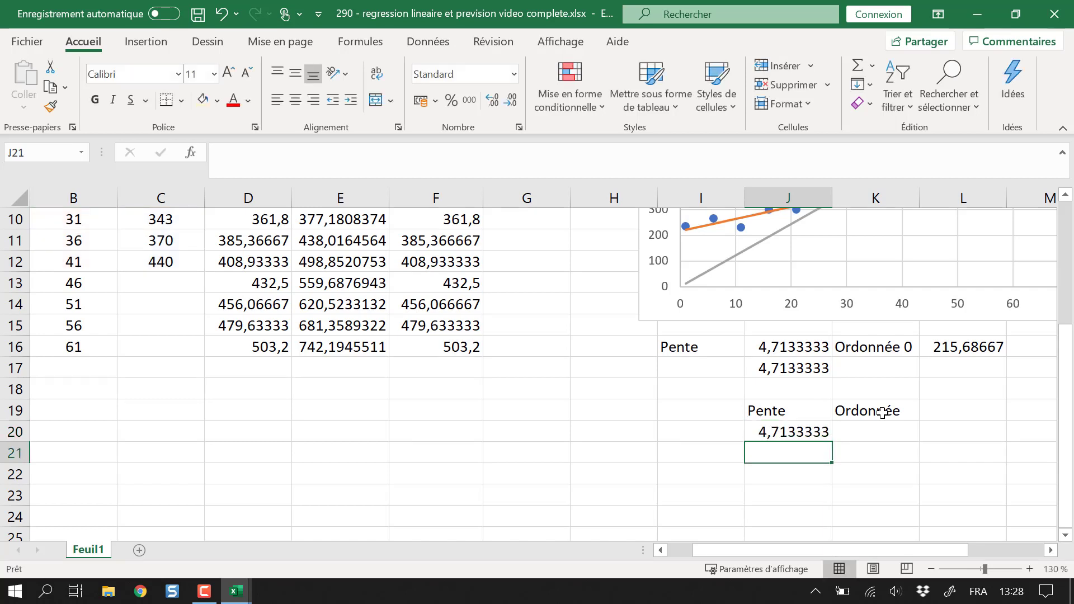
- Extend the DROITEREG formula over J20:K20 as an array formula so it returns both slope and intercept
click(794, 430)
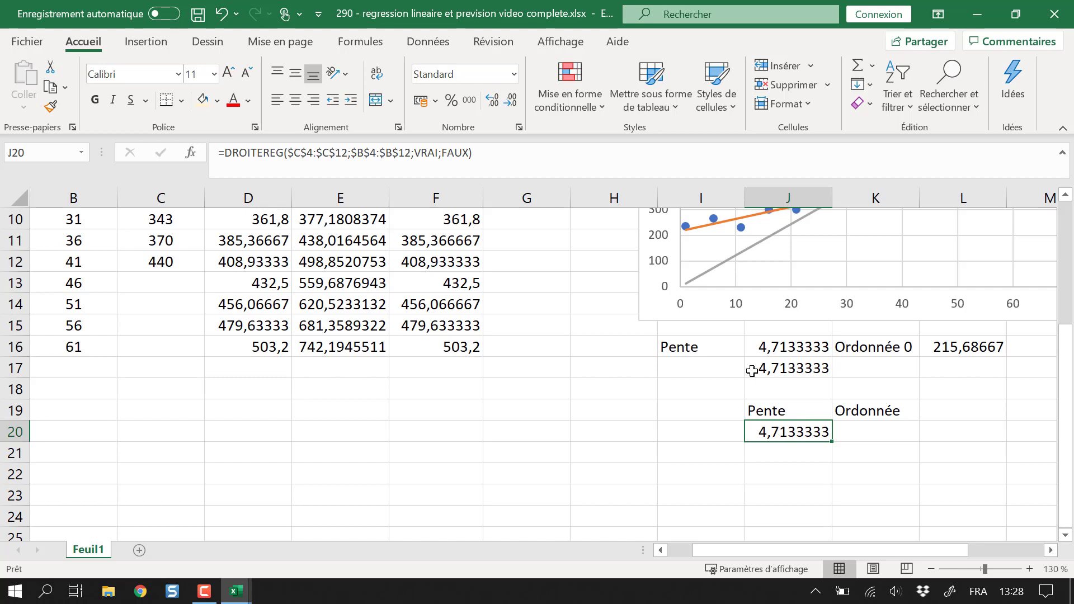
click(466, 155)
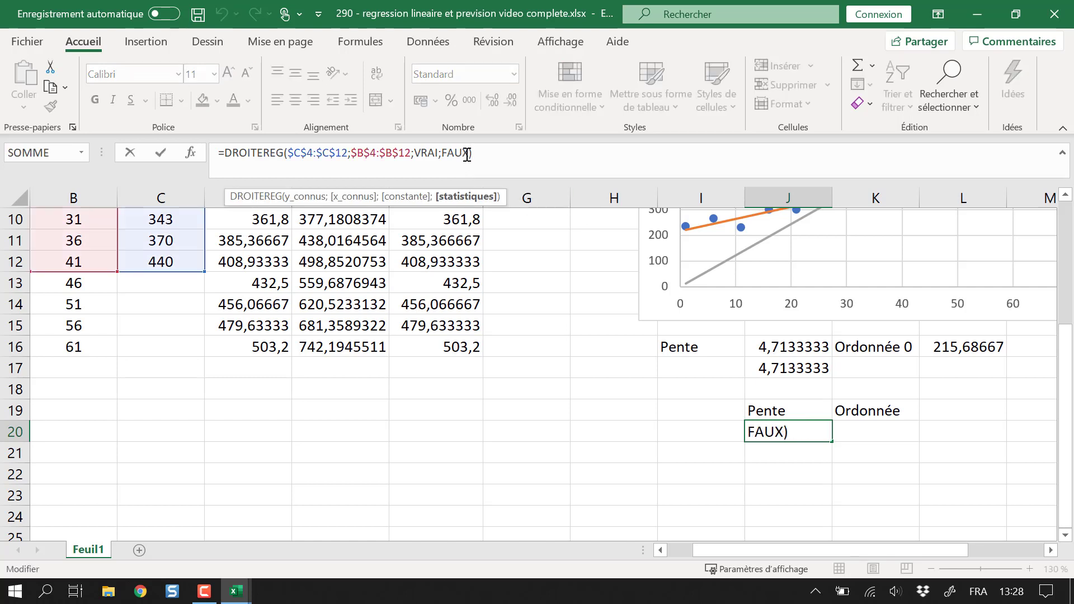
key(Escape)
mouse_move(862, 432)
mouse_down()
mouse_move(806, 432)
mouse_move(866, 433)
mouse_up()
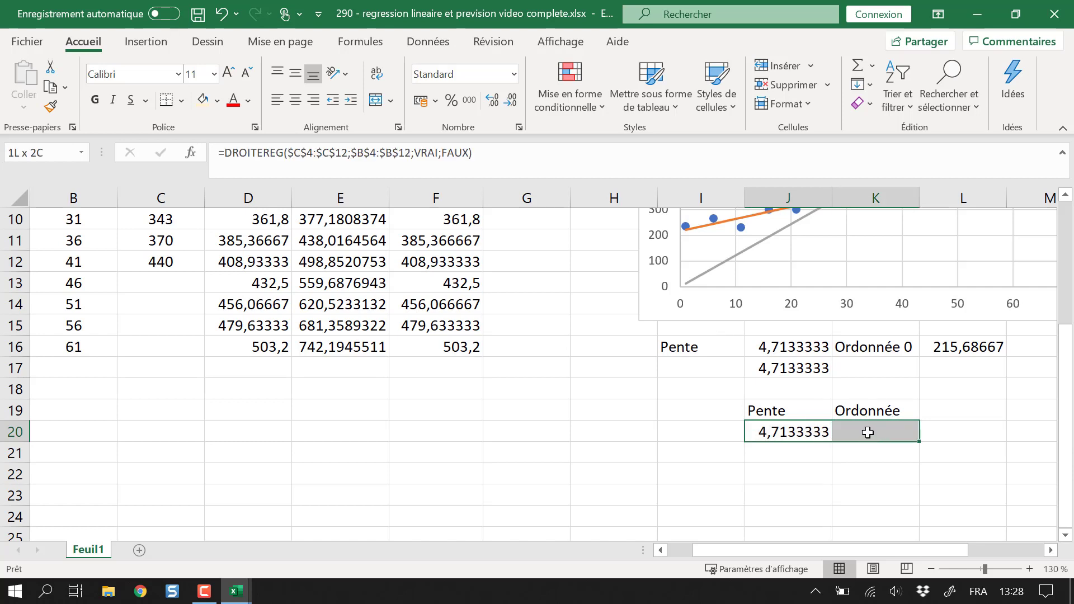
click(567, 145)
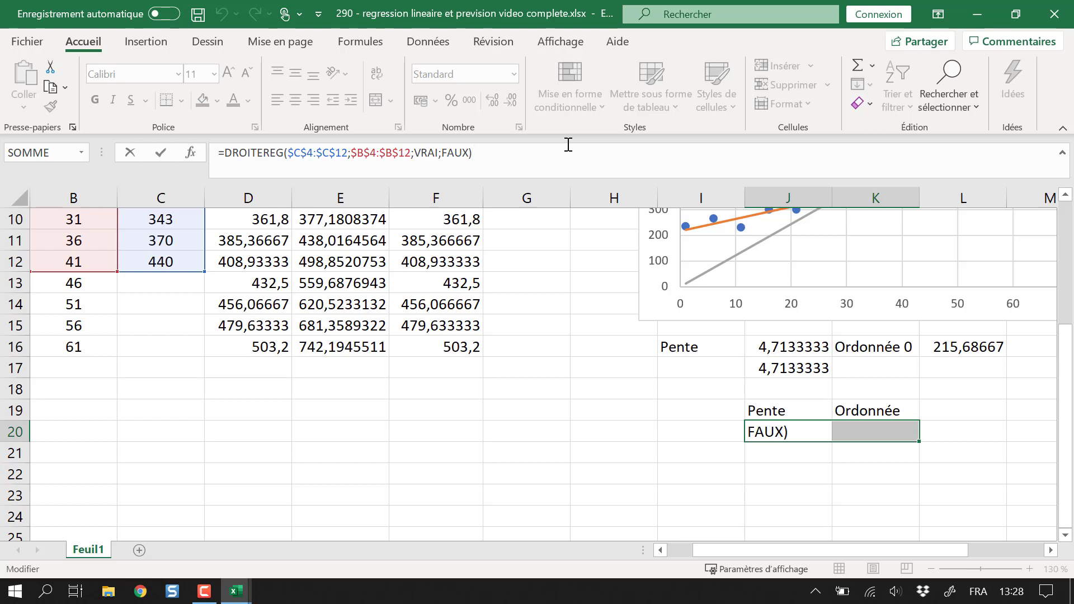
key(ctrl+shift+Return)
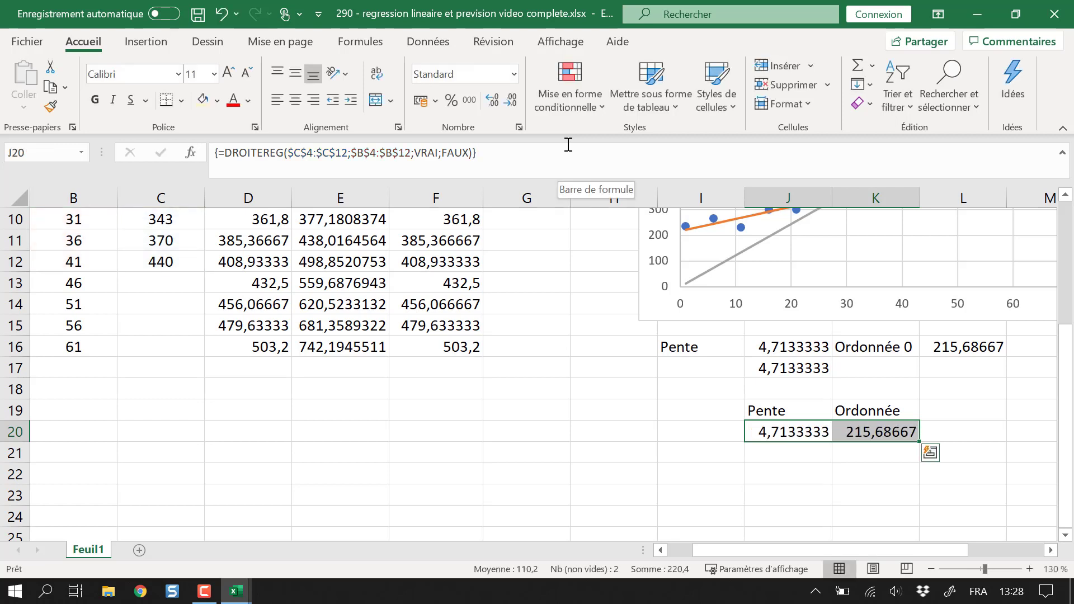
- Compare the DROITEREG array results in J20 and K20 with the slope in J16 and the intercept in L16
click(789, 432)
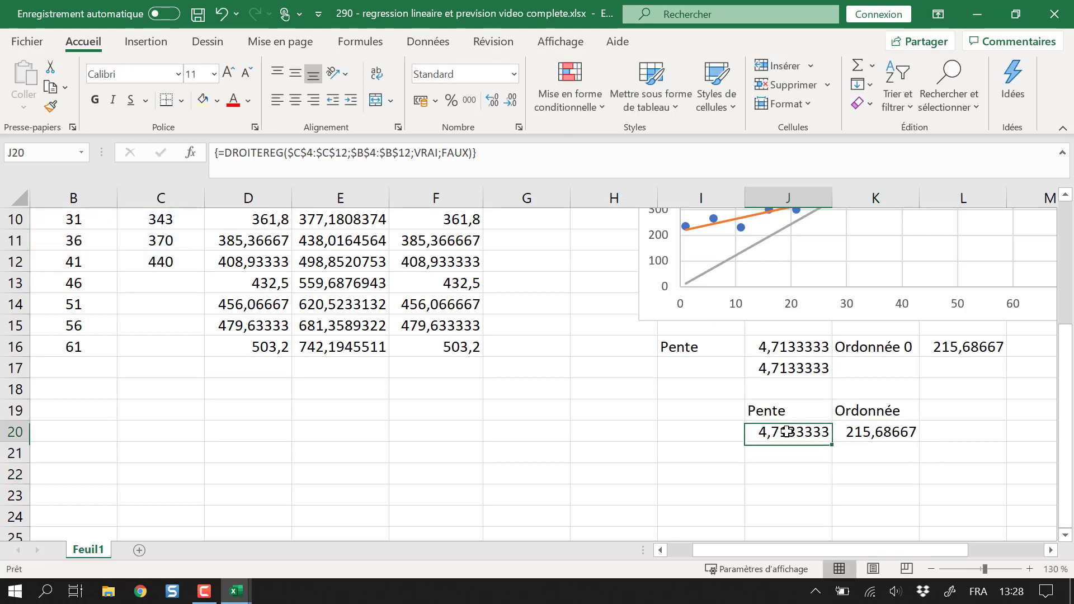
click(844, 429)
click(805, 354)
click(944, 352)
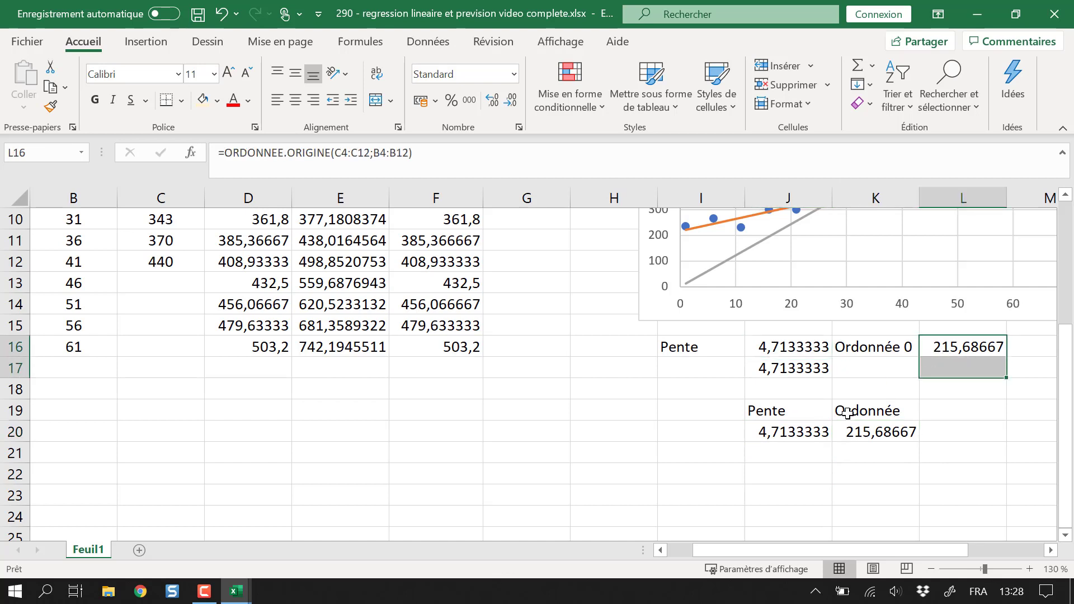
click(795, 431)
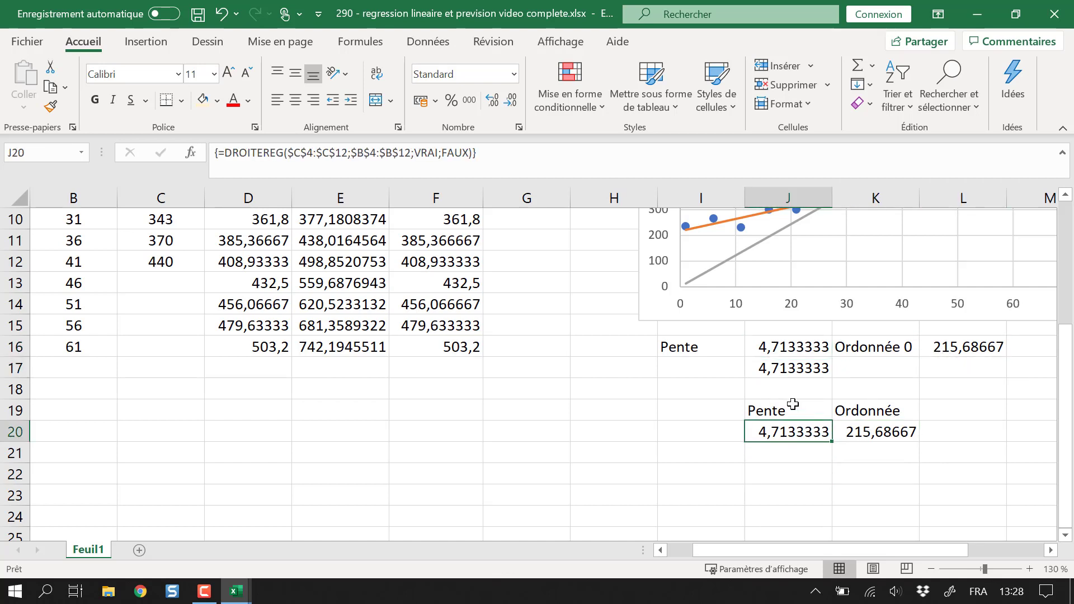
- Fill the headings in J19:K19 with light yellow and centre the cells in J19:K20
drag(791, 410, 878, 432)
click(204, 103)
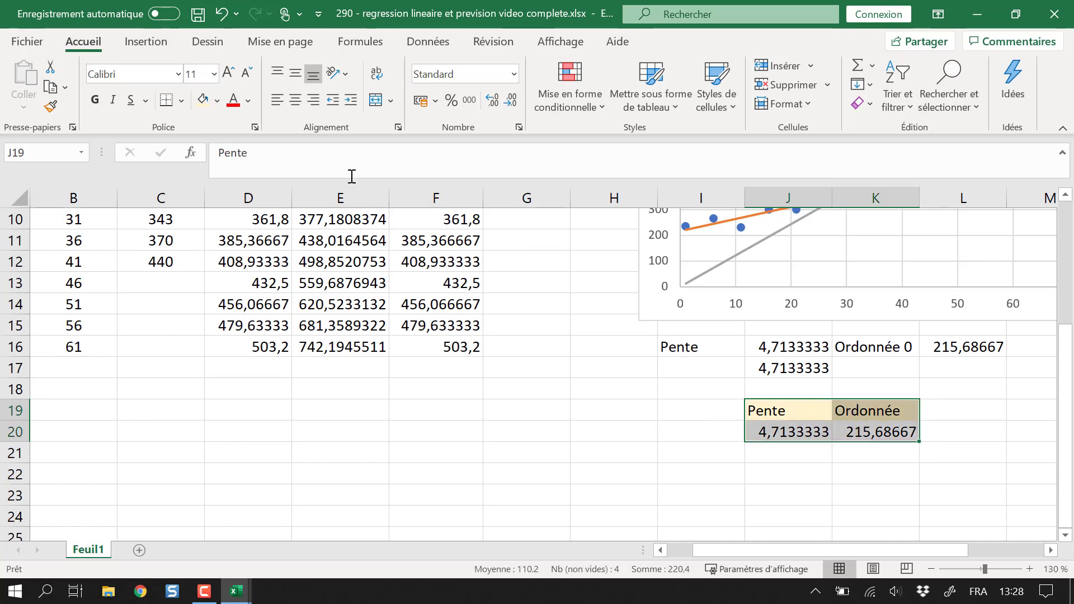
click(295, 100)
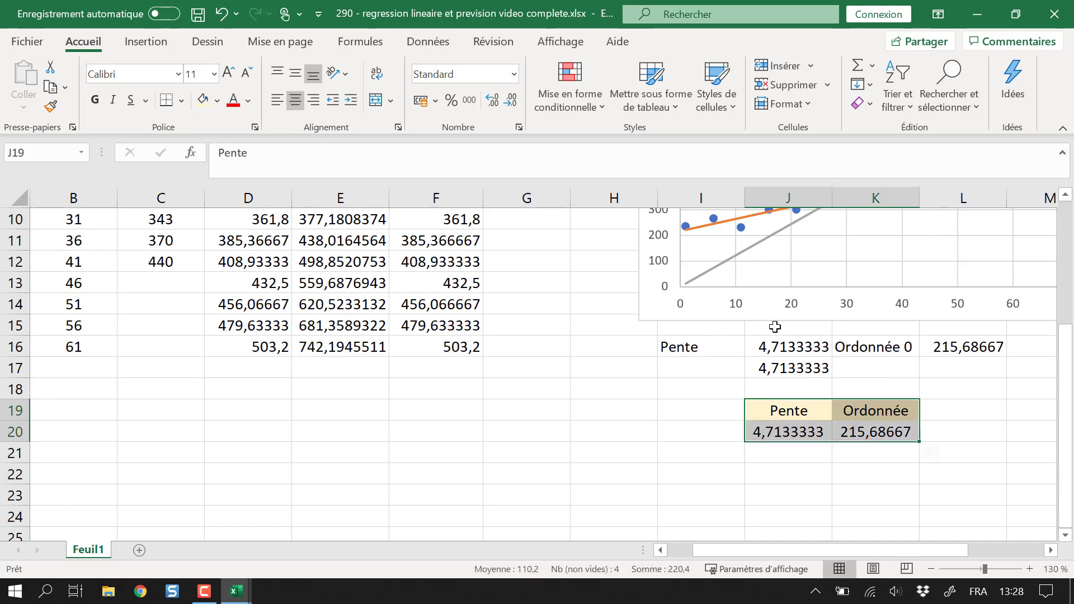
- Fill the Ordonnée 0 label in K16 and the Pente label in I16 with light yellow
scroll(901, 384, up, 3)
click(880, 413)
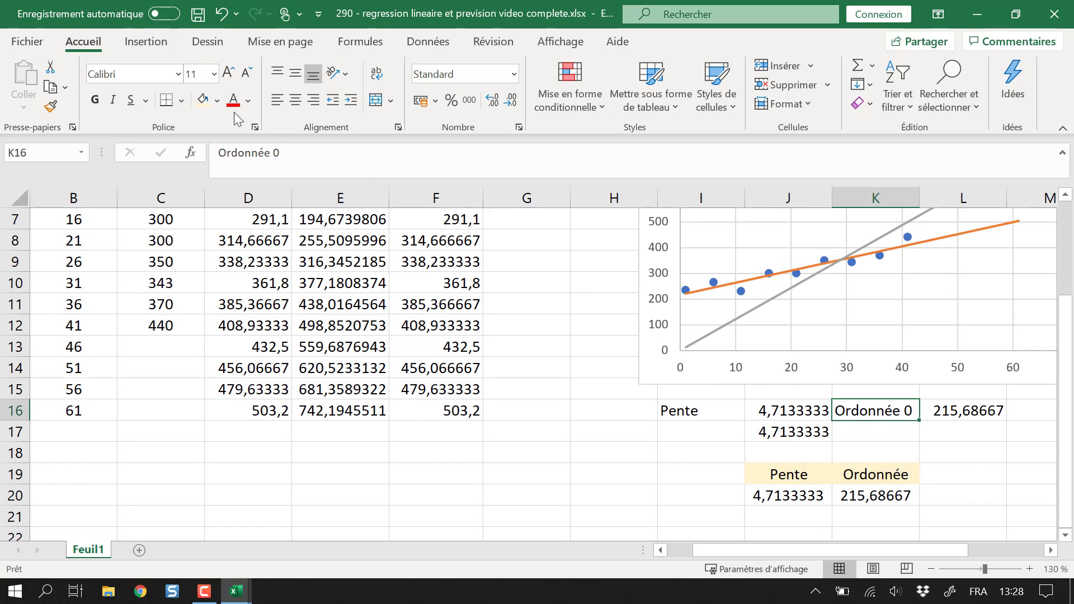
click(697, 412)
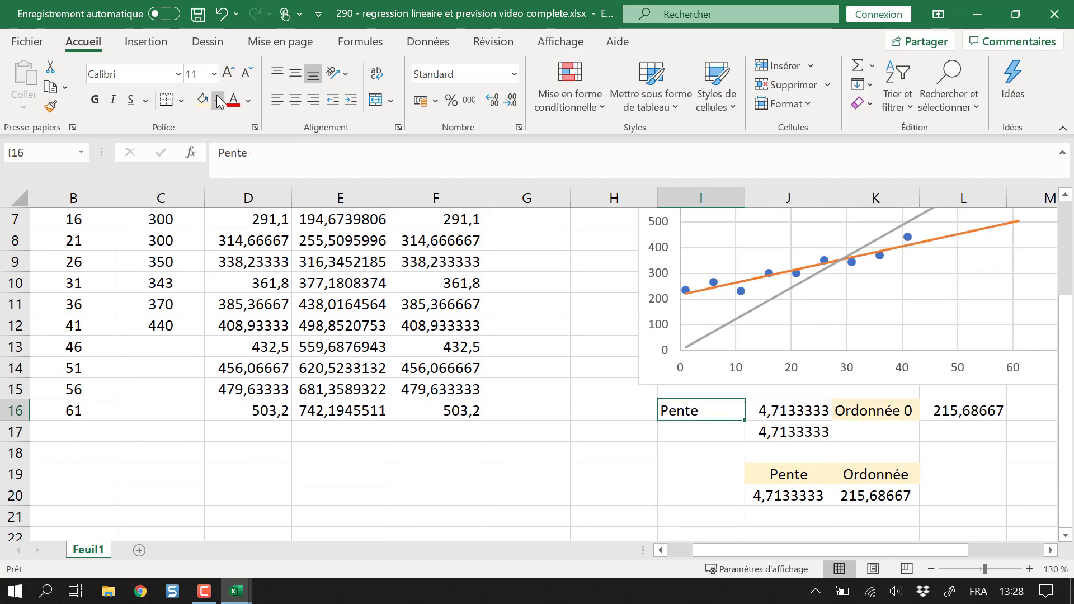
click(202, 100)
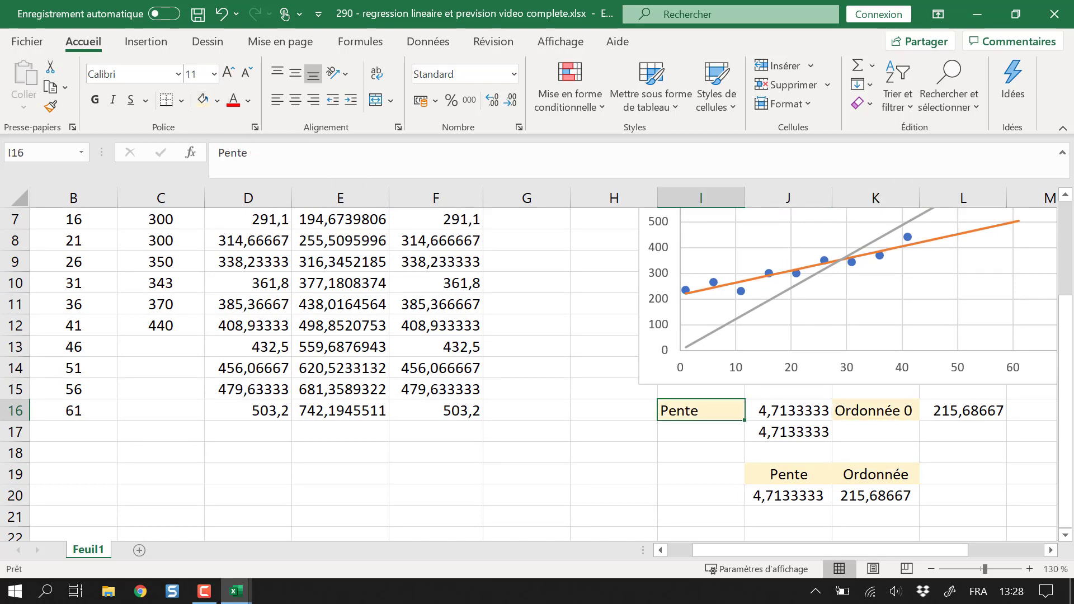
key(F10)
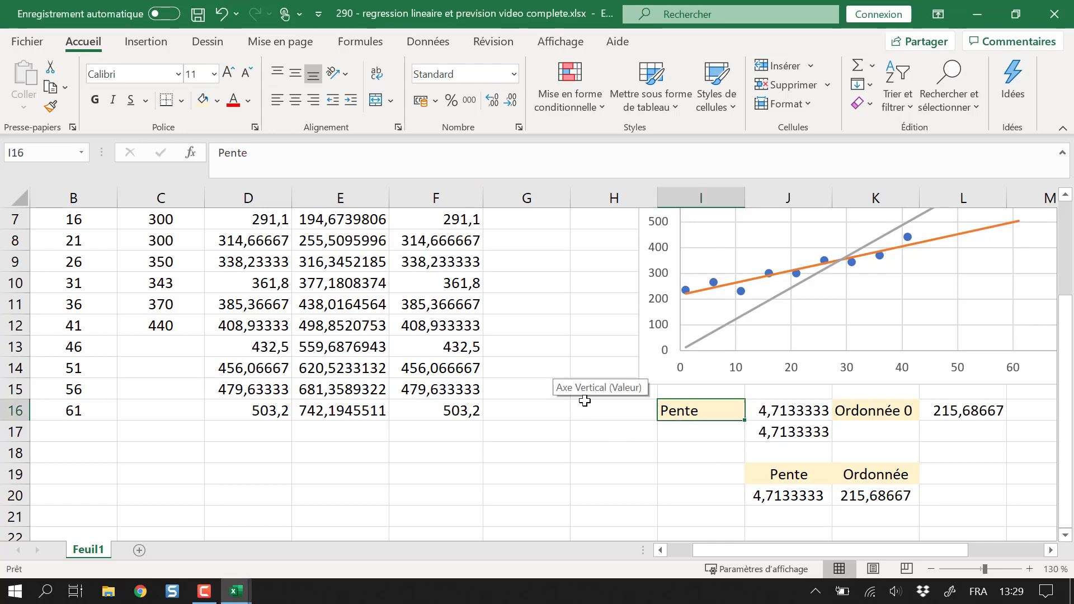
scroll(582, 391, up, 2)
scroll(593, 420, down, 1)
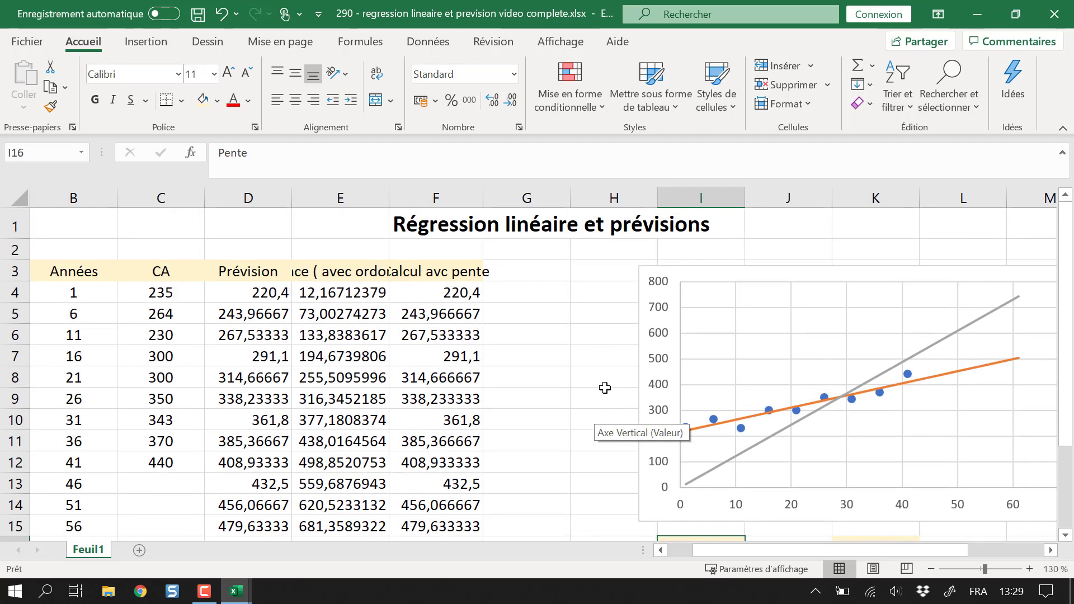
click(571, 387)
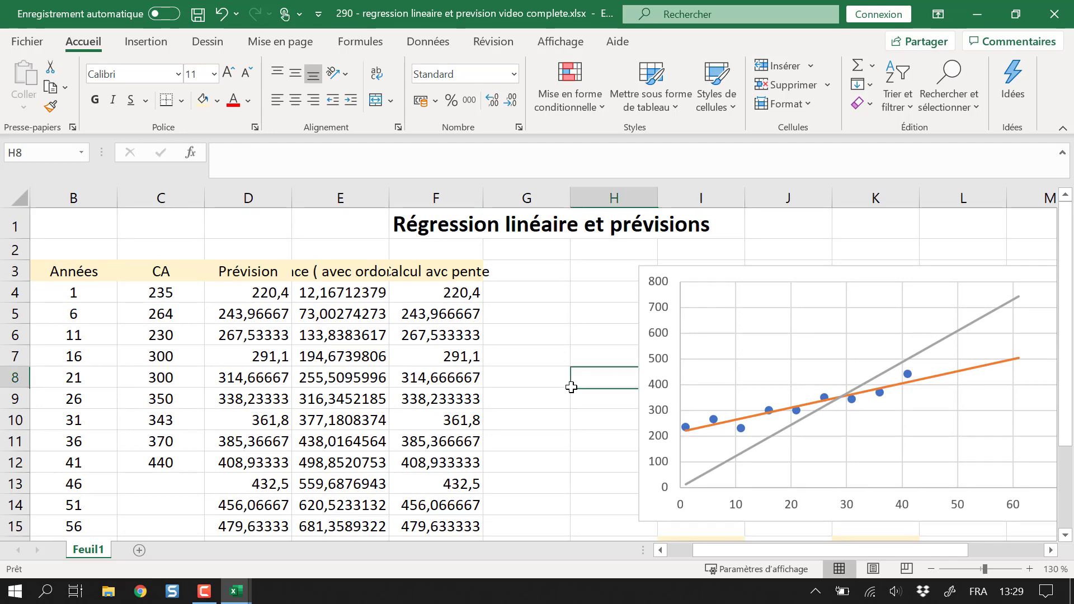
scroll(571, 388, down, 2)
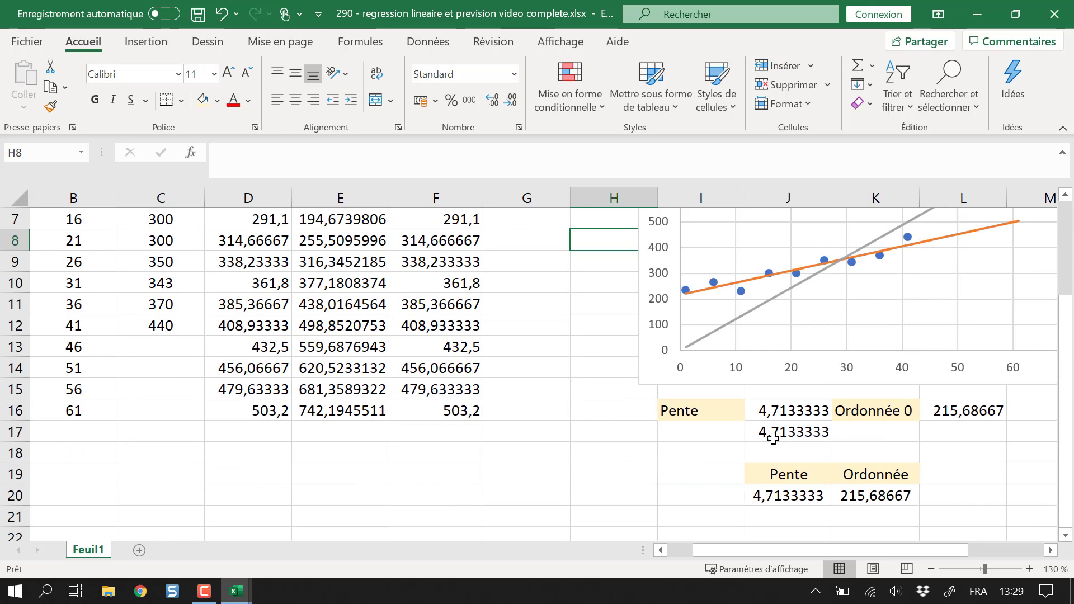
scroll(696, 472, up, 2)
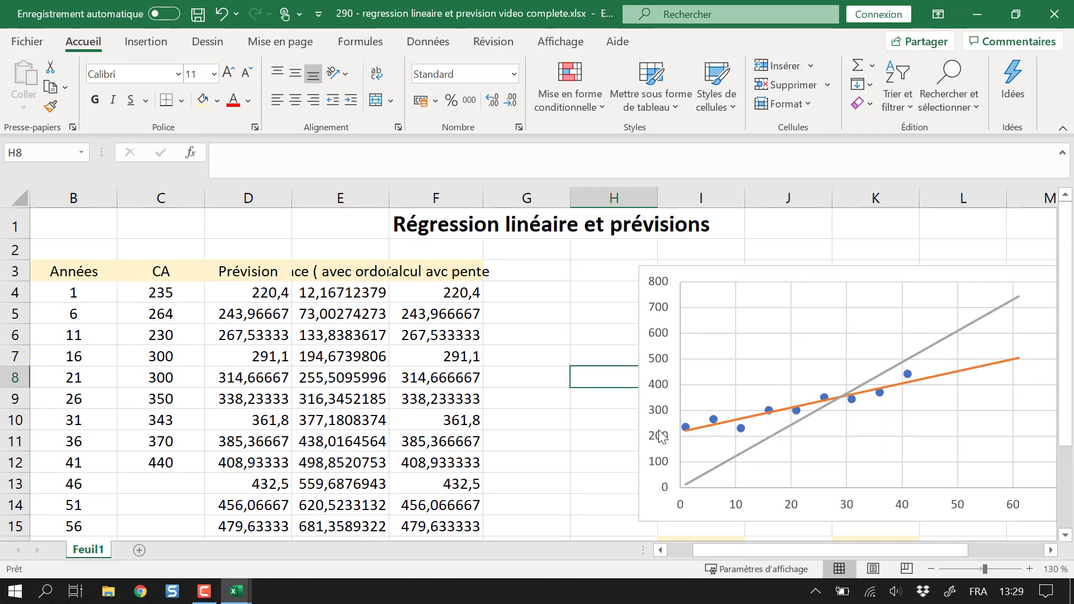
- Enter the labels "Coef correlation" in I22 and "Coef de determination" in I23
scroll(659, 429, down, 3)
click(733, 472)
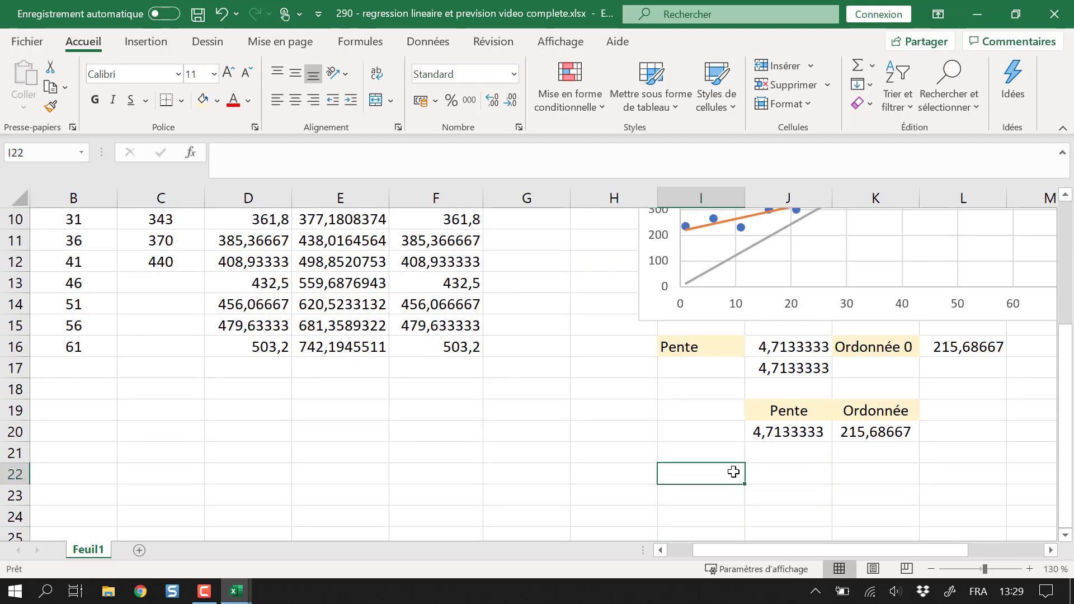
text(Coef co)
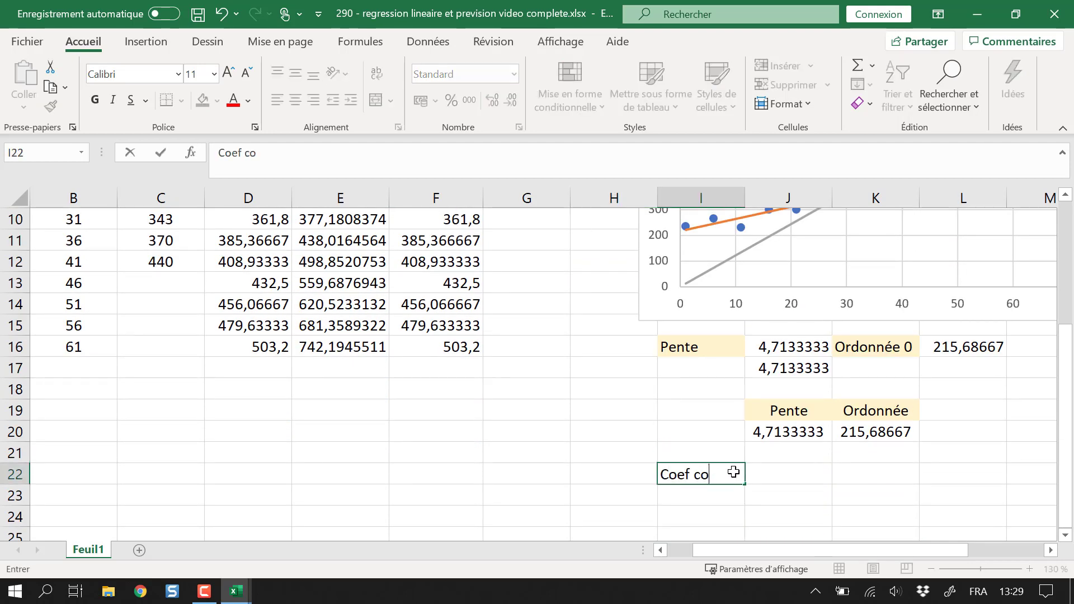
text(rrelation)
key(Return)
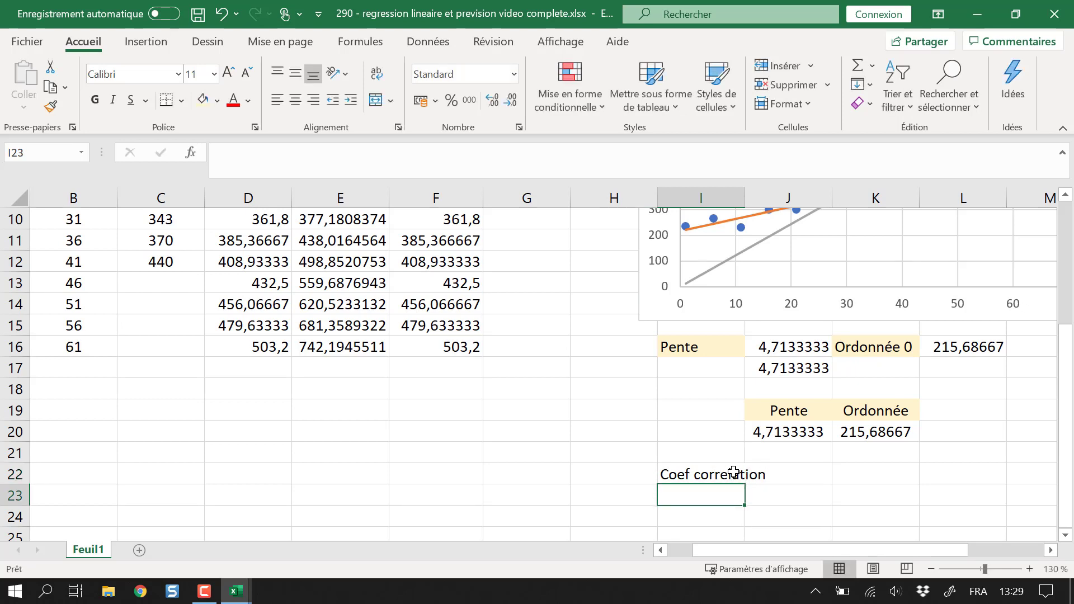
text(Coef de )
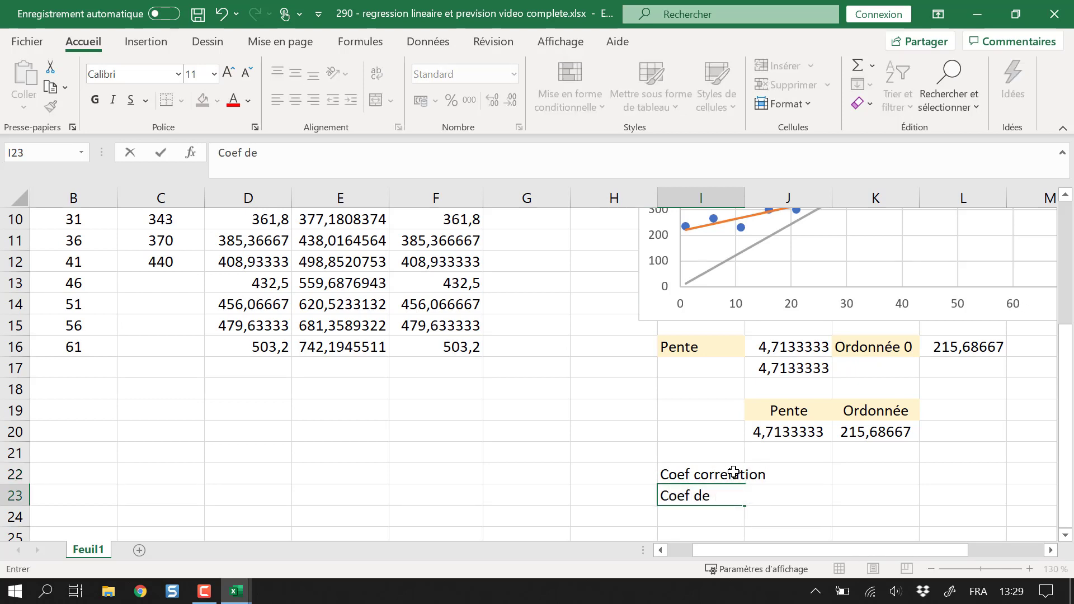
text(determi)
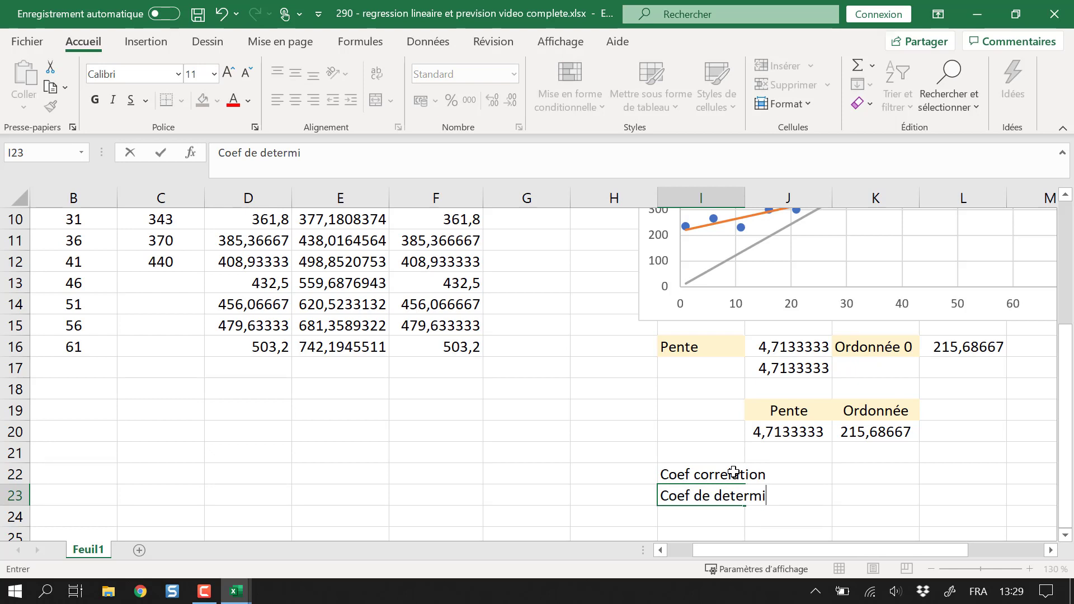
text(nation)
key(Tab)
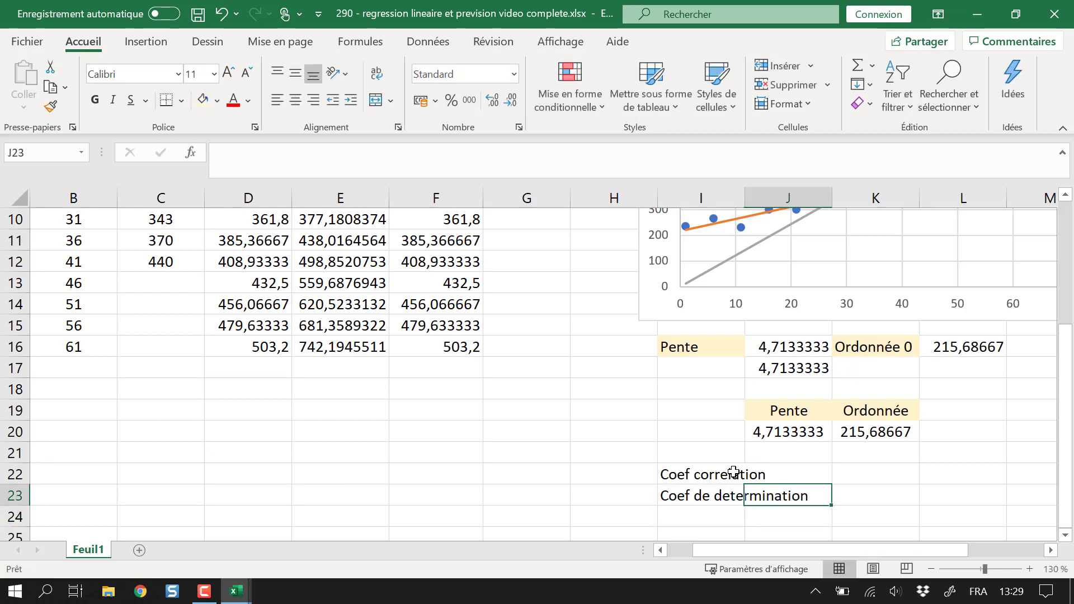
- Begin a COEFFICIENT.CORRELATION formula in J22, beside the Coef correlation label
key(Up)
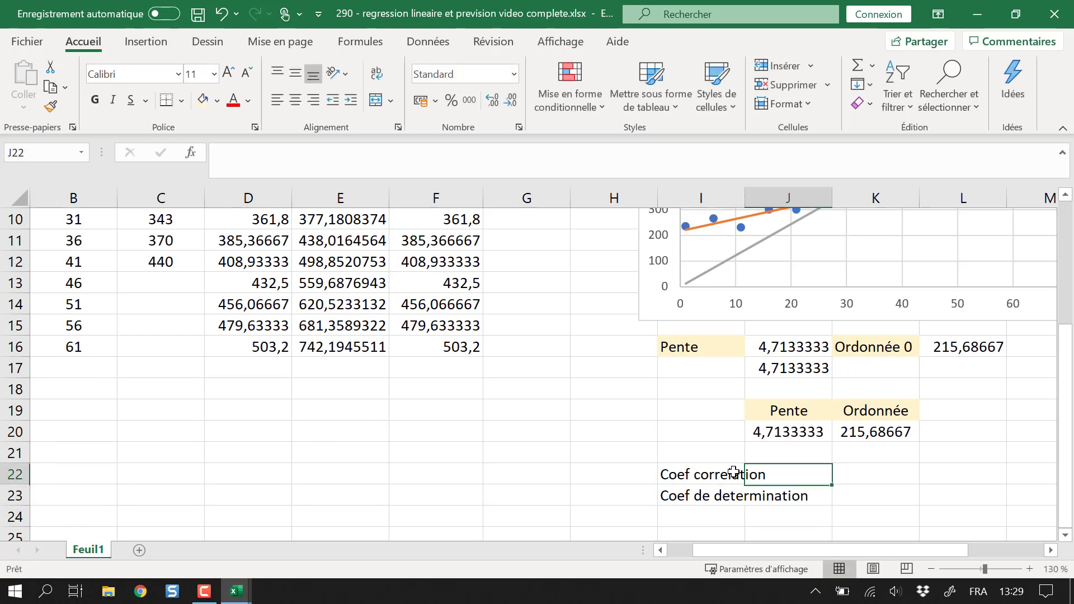
text(=)
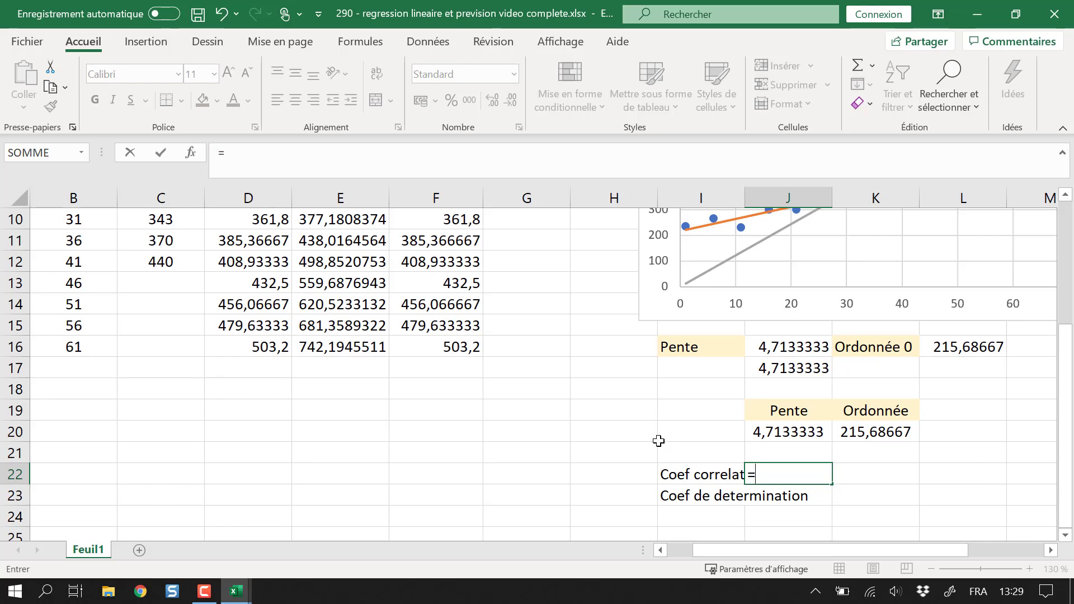
scroll(658, 501, up, 1)
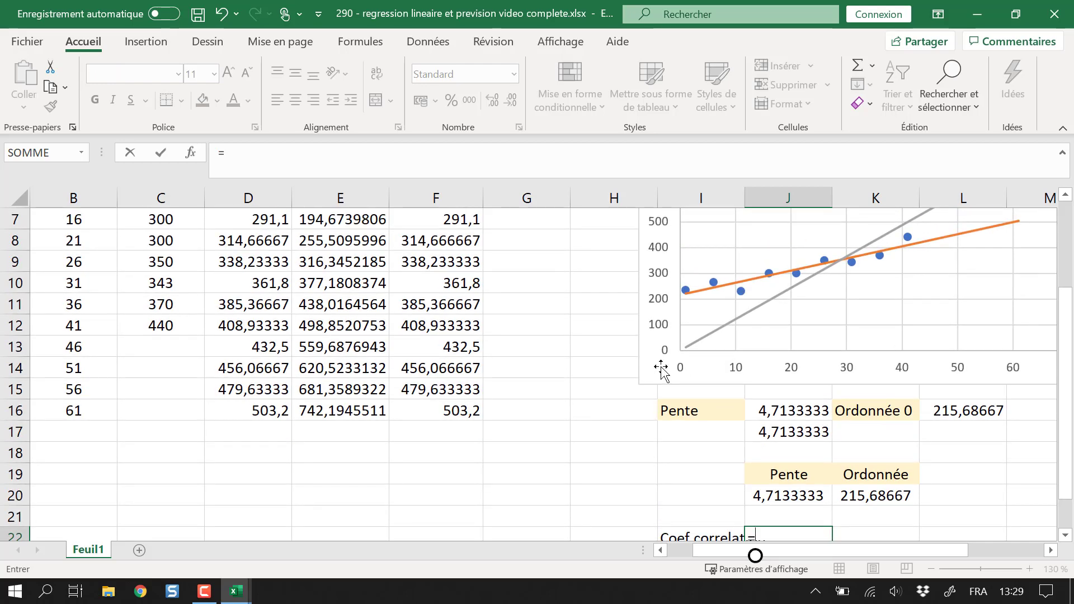
scroll(805, 313, up, 1)
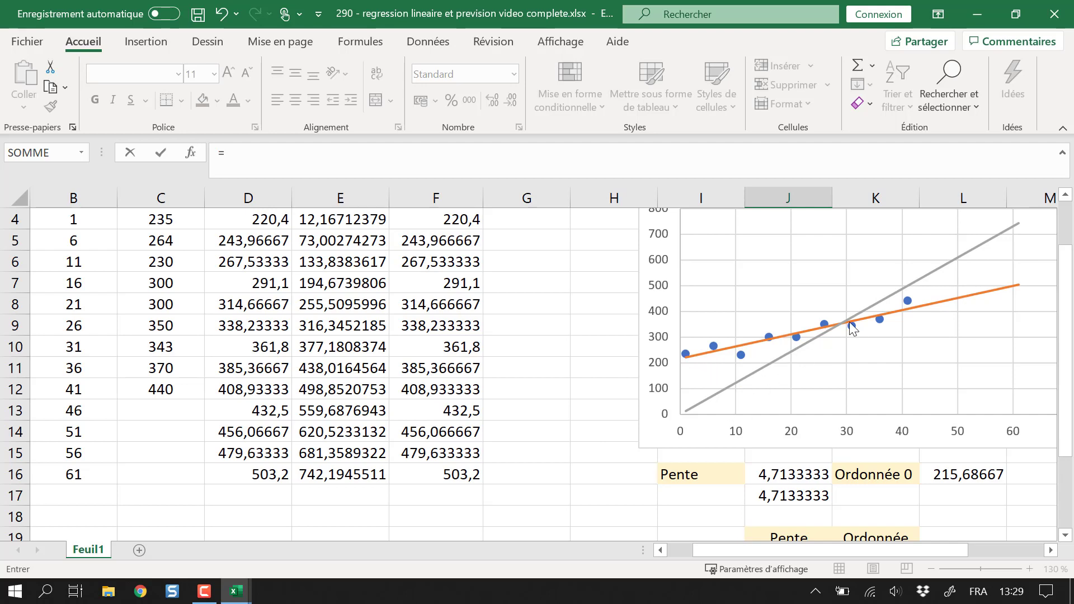
scroll(759, 423, down, 2)
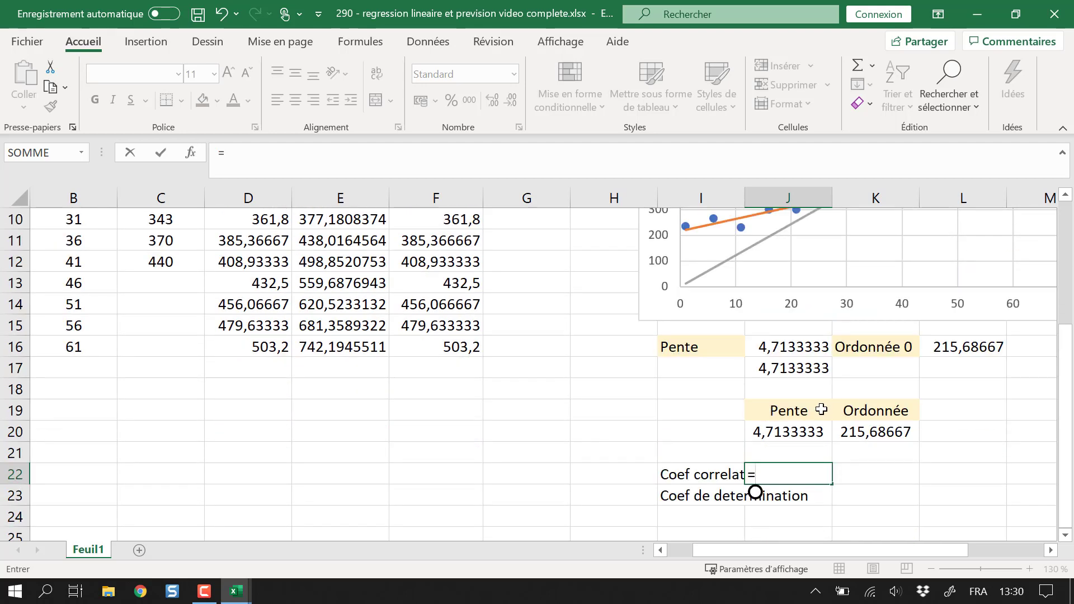
text(coe)
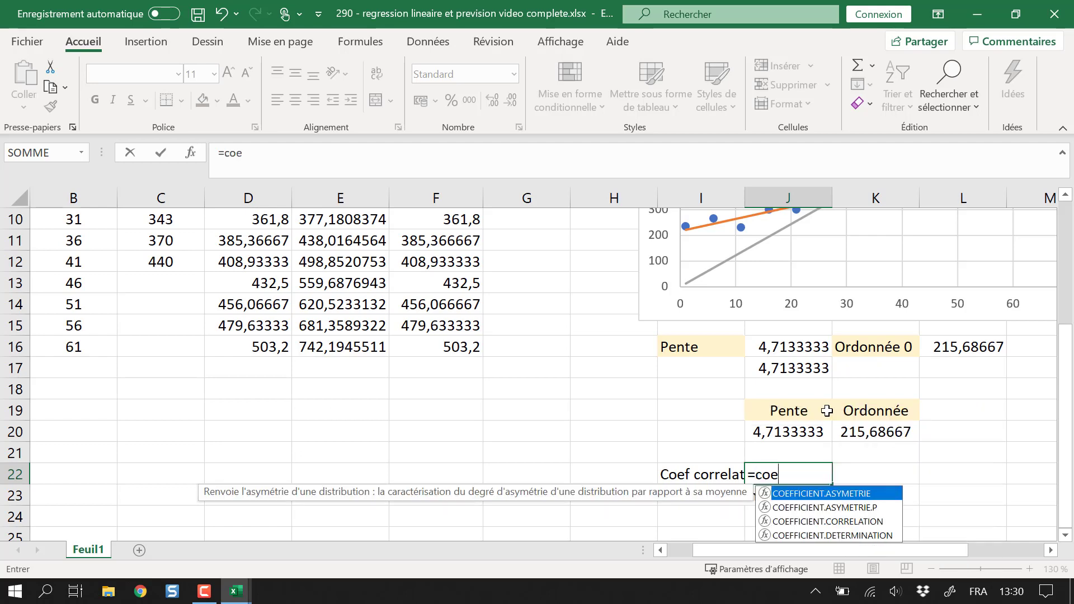
key(Down)
key(Down)
key(Tab)
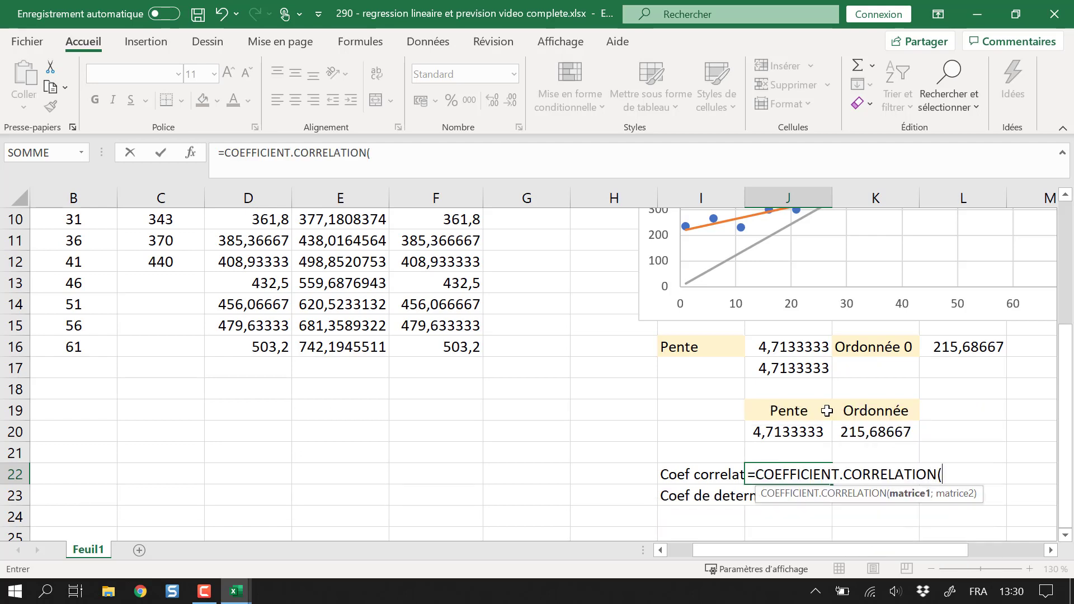
- Complete the correlation formula with the Années range B4:B12 and the CA range C4:C12
scroll(773, 383, up, 3)
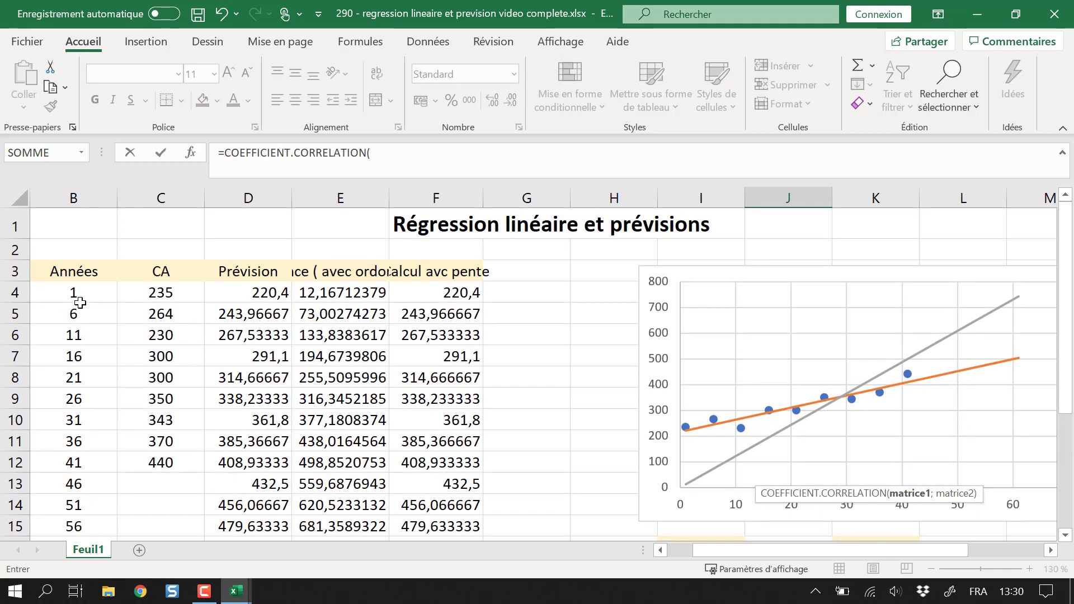
drag(73, 292, 52, 467)
text(;)
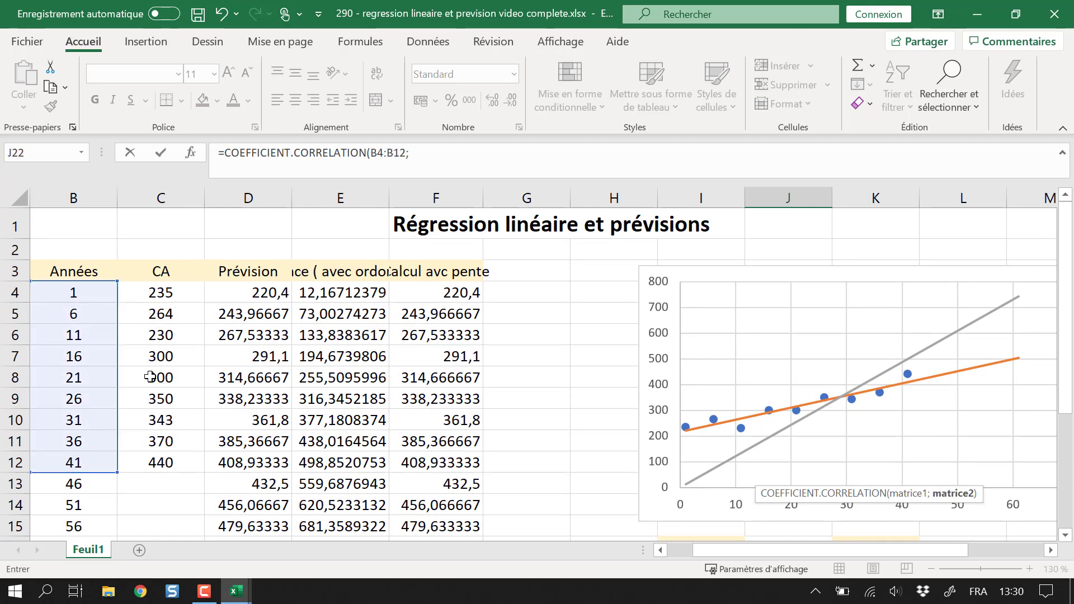
drag(185, 288, 165, 464)
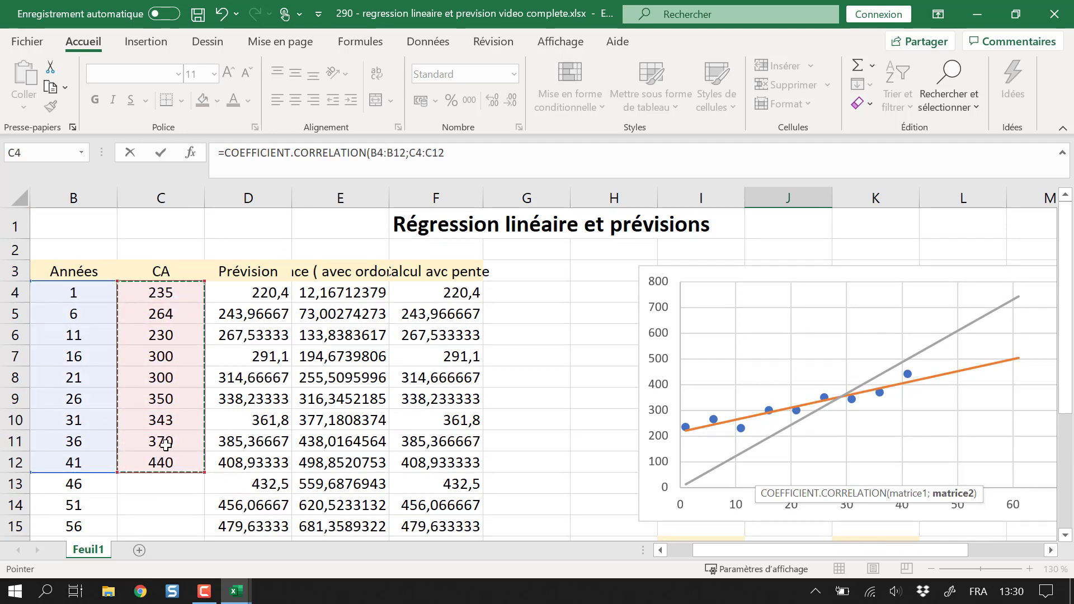
text())
key(ctrl+Return)
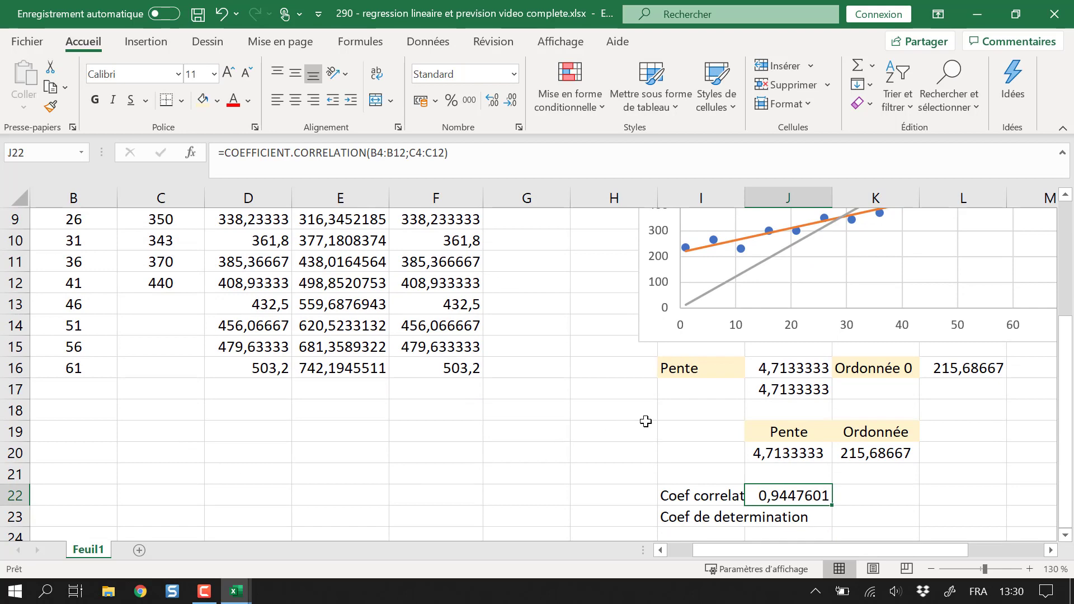
- Widen column I to fit its longest label, "Coef de determination"
scroll(652, 421, up, 1)
scroll(821, 344, up, 1)
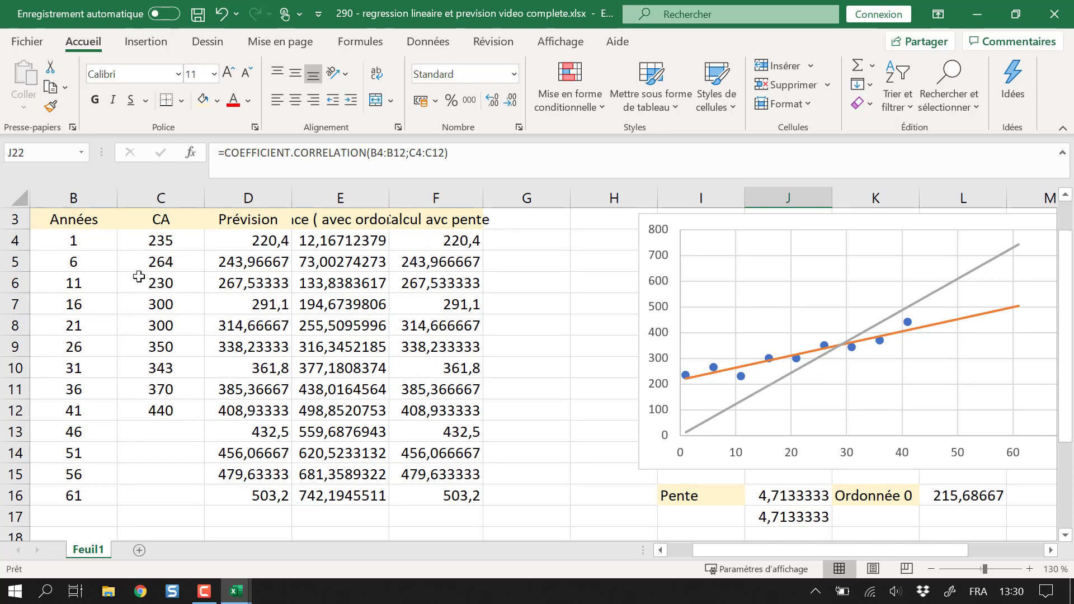
mouse_move(760, 369)
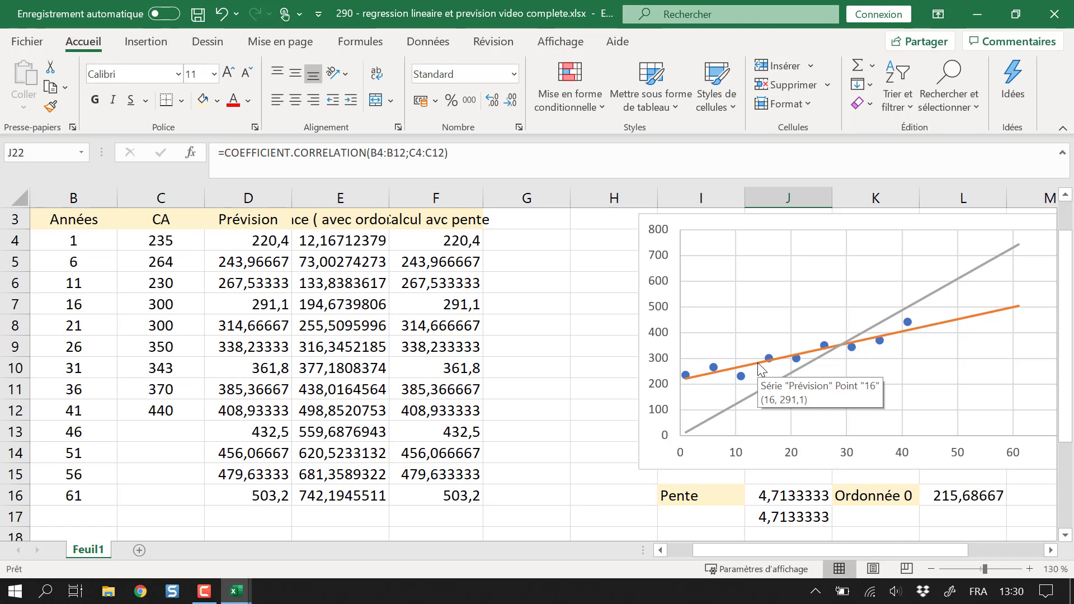
scroll(758, 381, down, 3)
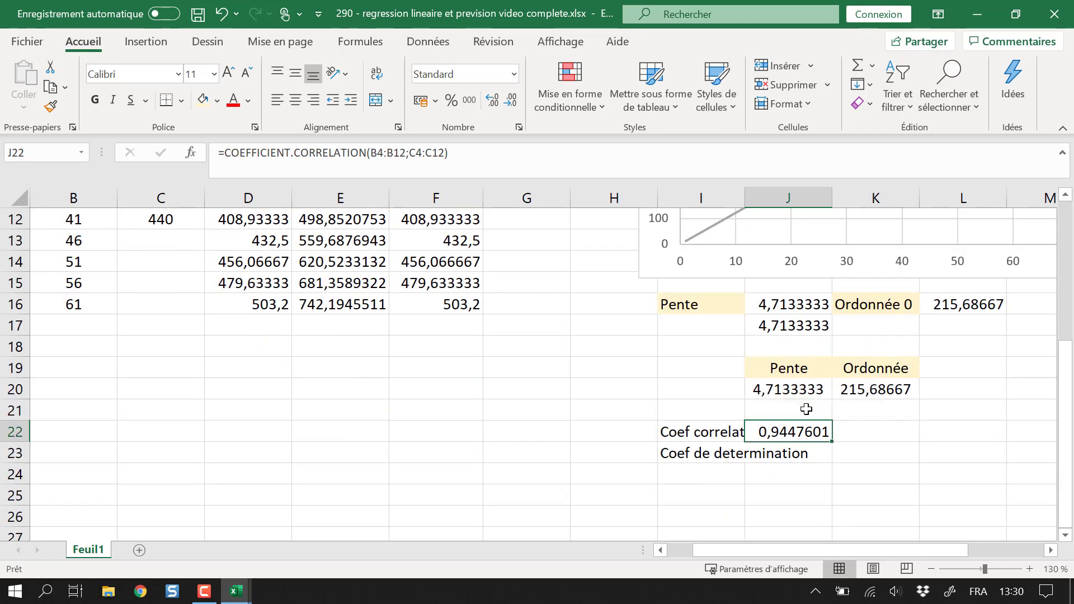
click(827, 458)
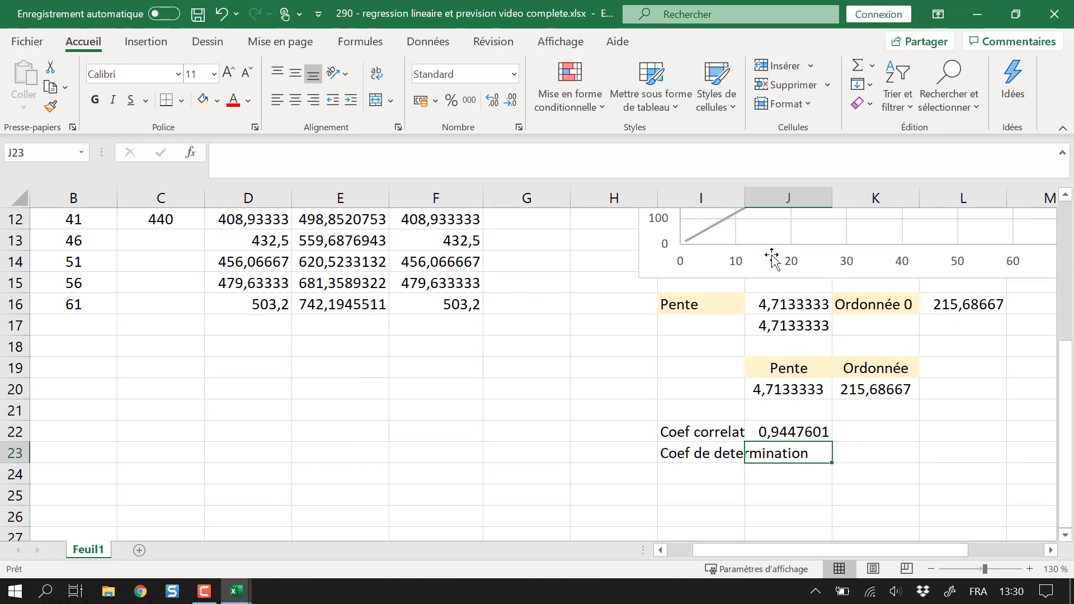
double_click(744, 194)
click(1051, 550)
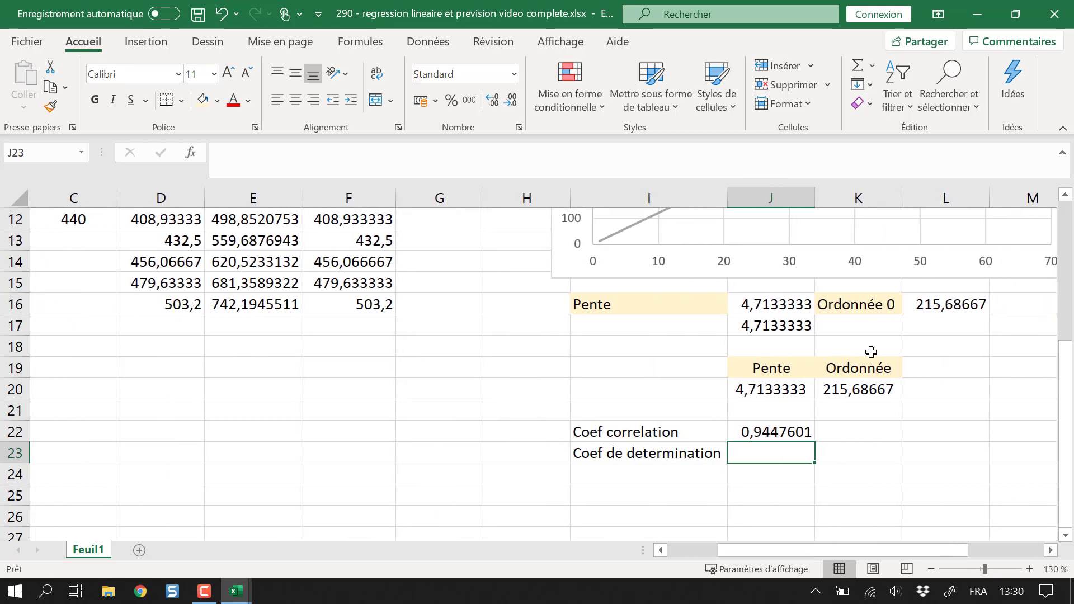
- Begin a COEFFICIENT.DETERMINATION formula in J23, beside the Coef de determination label
click(794, 302)
click(942, 311)
click(783, 457)
text(=coe)
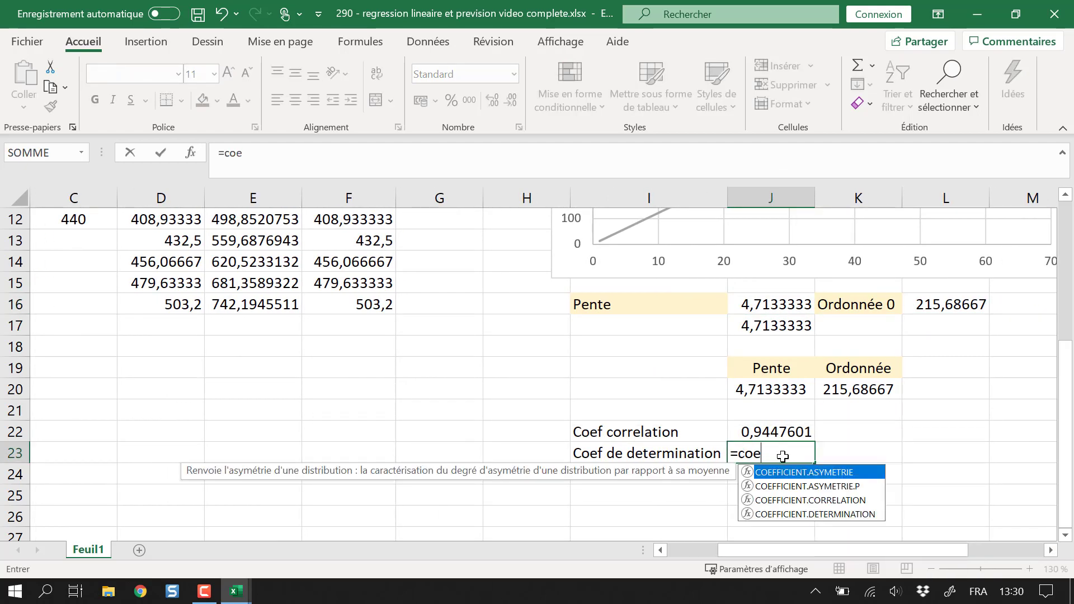
text(f)
key(Down)
key(Down)
key(Down)
key(Tab)
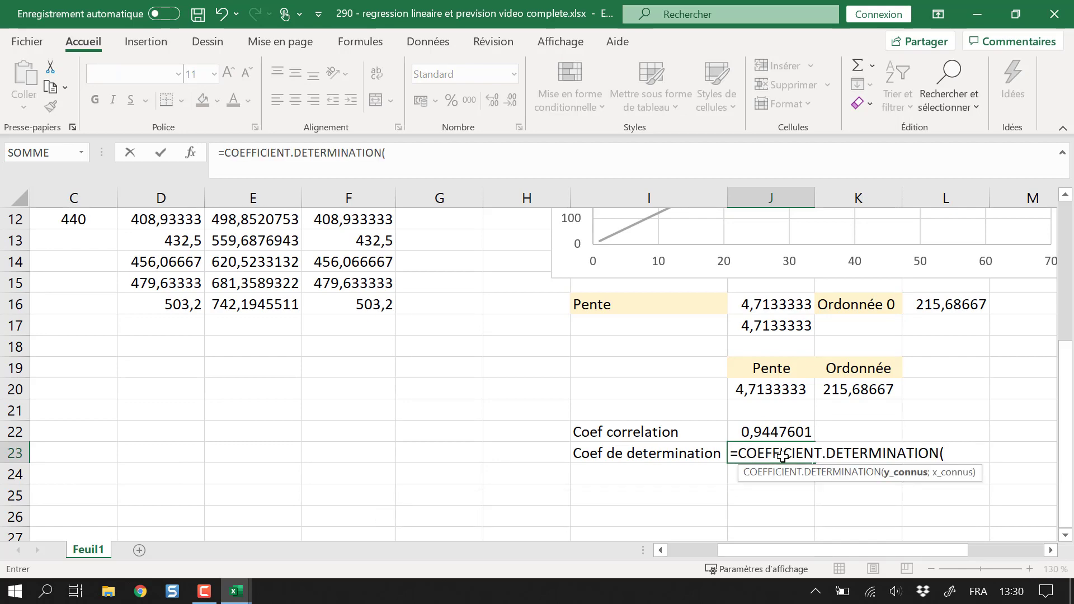
- Complete the determination formula with the Années range B4:B12 and the CA range C4:C12
scroll(633, 482, up, 3)
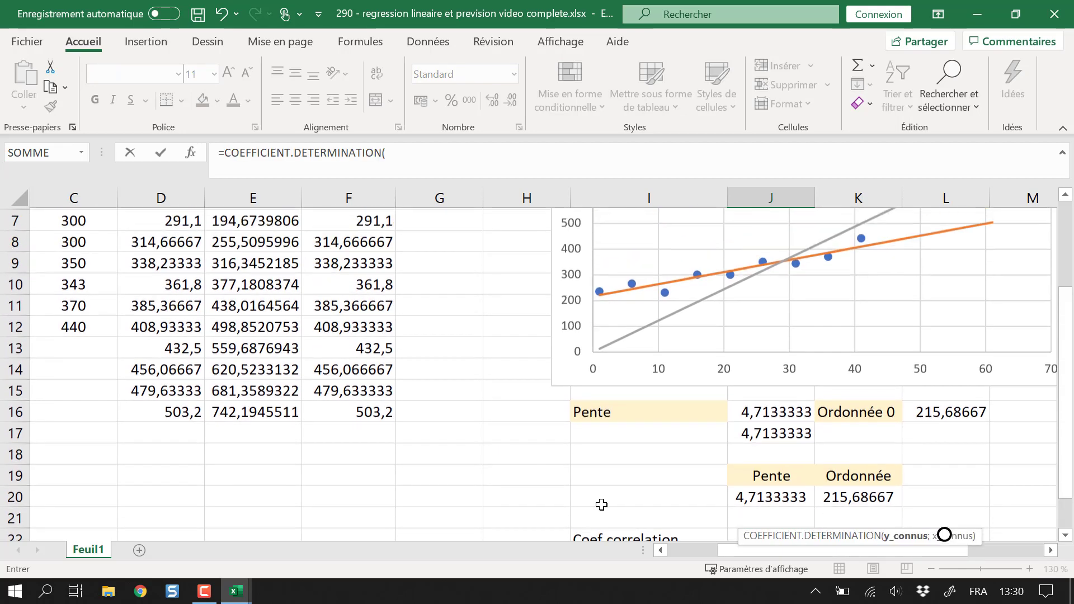
drag(807, 546, 756, 546)
click(167, 242)
drag(166, 285, 168, 408)
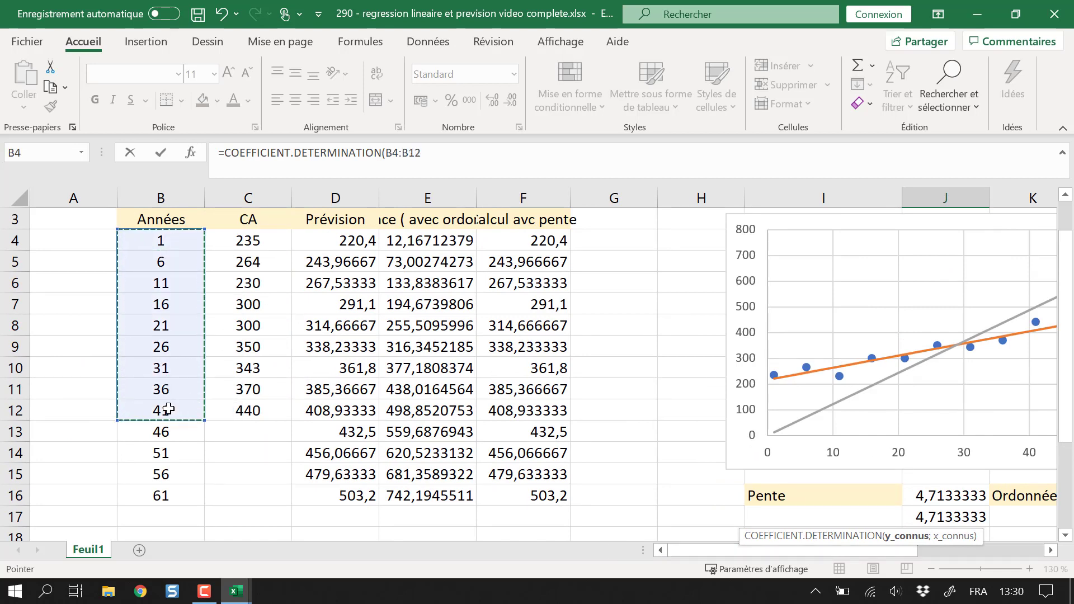
text(;)
drag(247, 410, 257, 241)
key(Return)
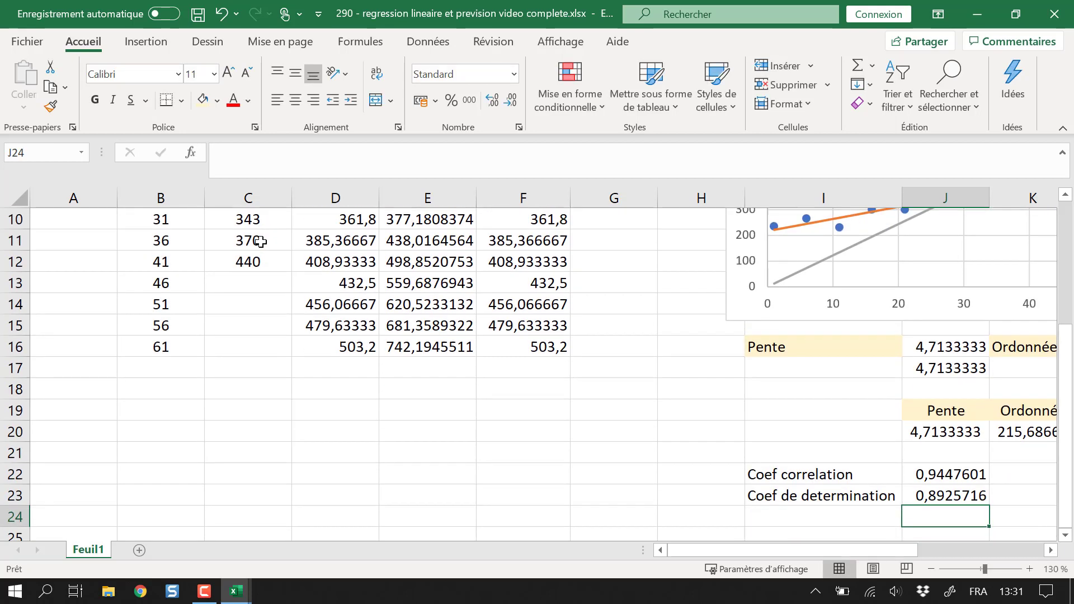
- Examine the COEFFICIENT.DETERMINATION formula in J23 and the CA data points on the chart
click(968, 496)
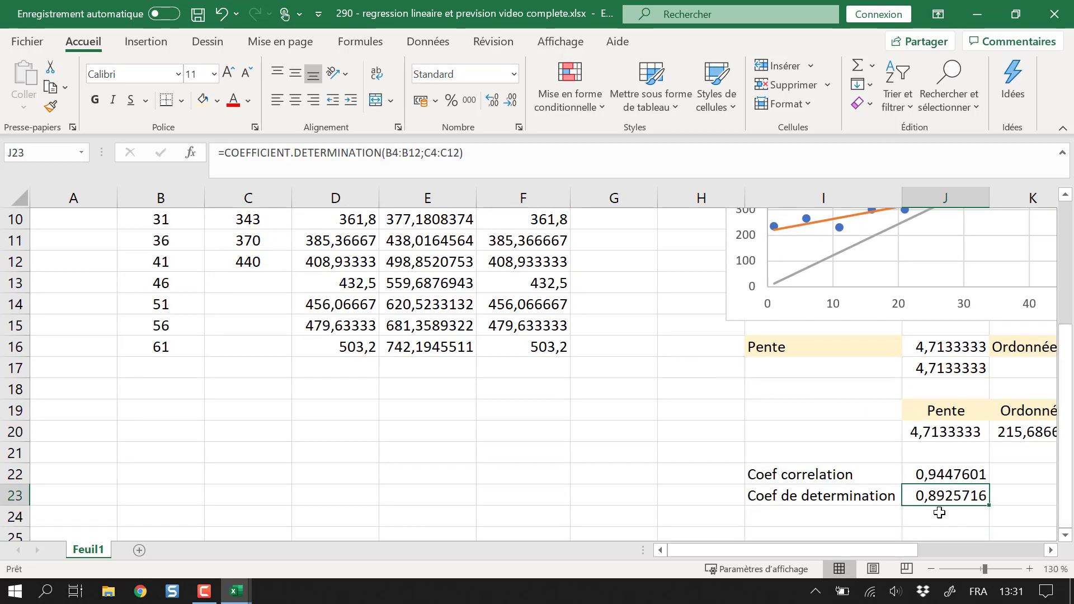
drag(911, 551, 924, 553)
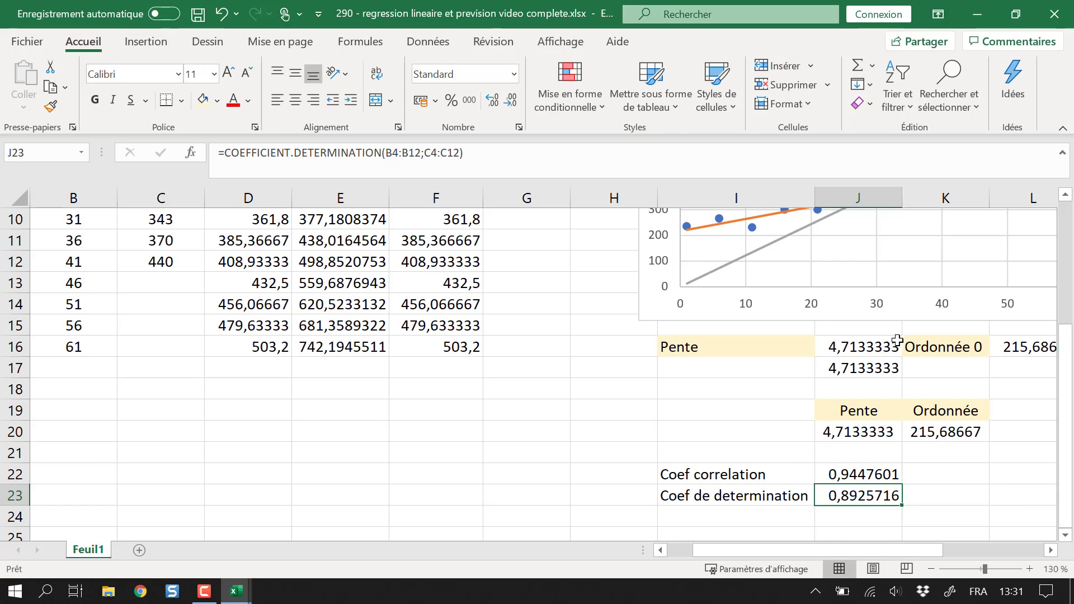
scroll(1006, 454, up, 1)
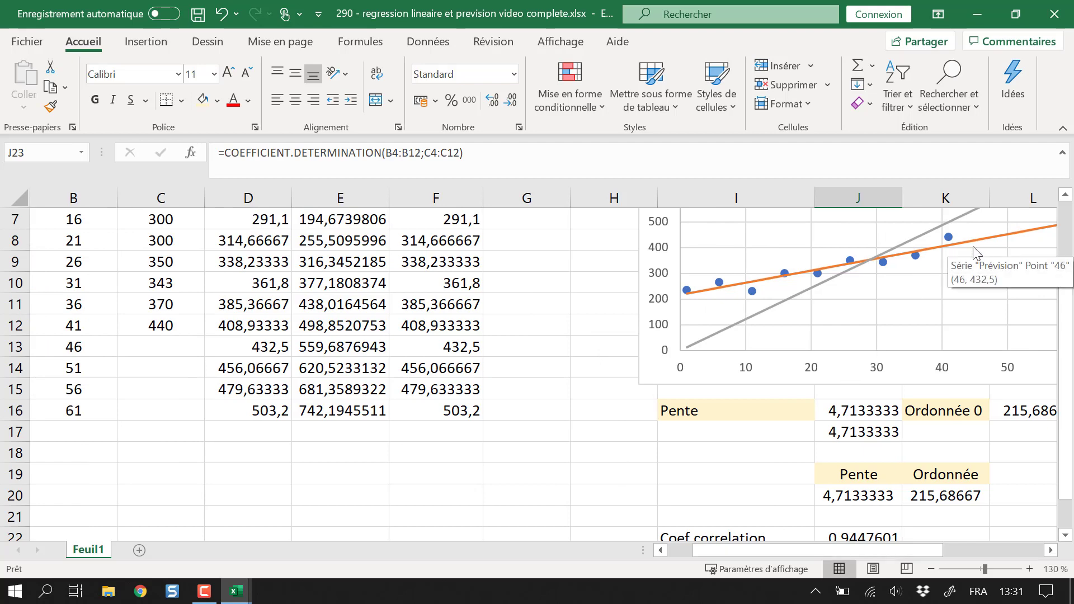
scroll(948, 300, up, 1)
click(950, 302)
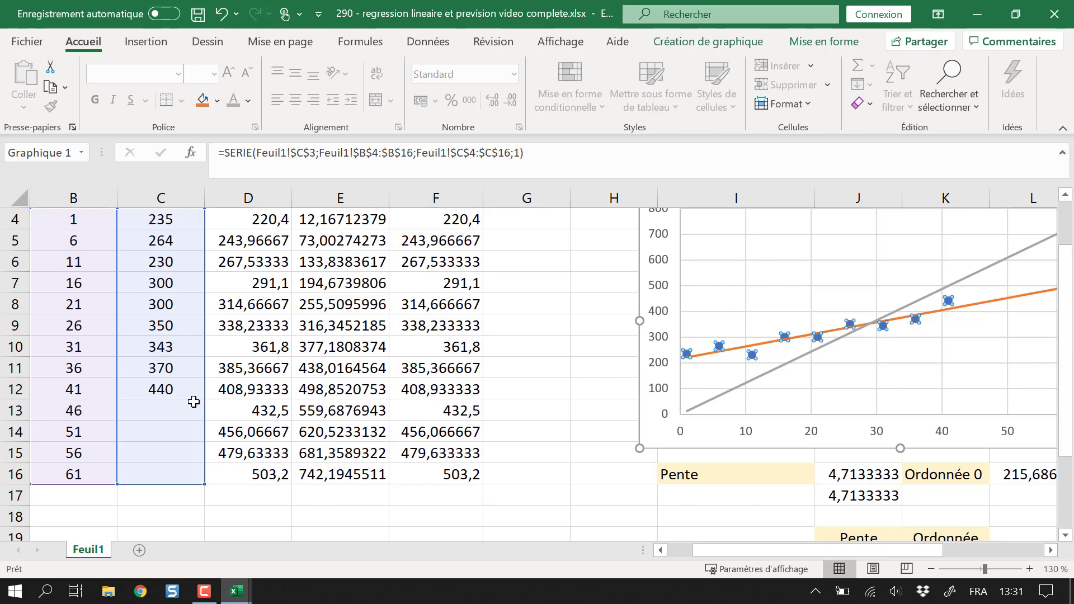
- Set the CA value in C12 to 400 and check the effect on the determination coefficient in J23
click(190, 394)
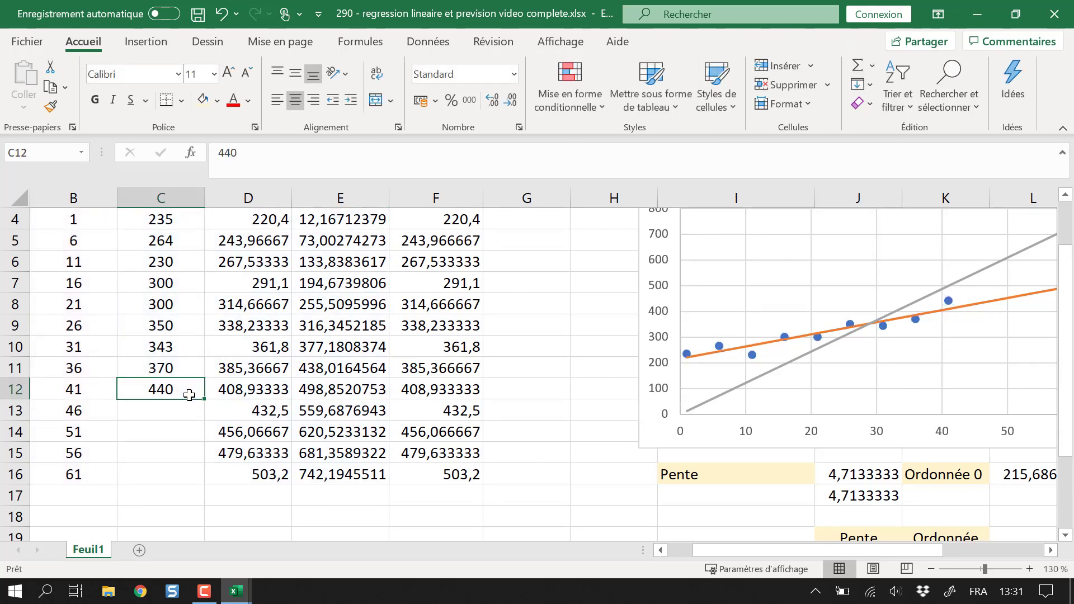
scroll(190, 395, down, 1)
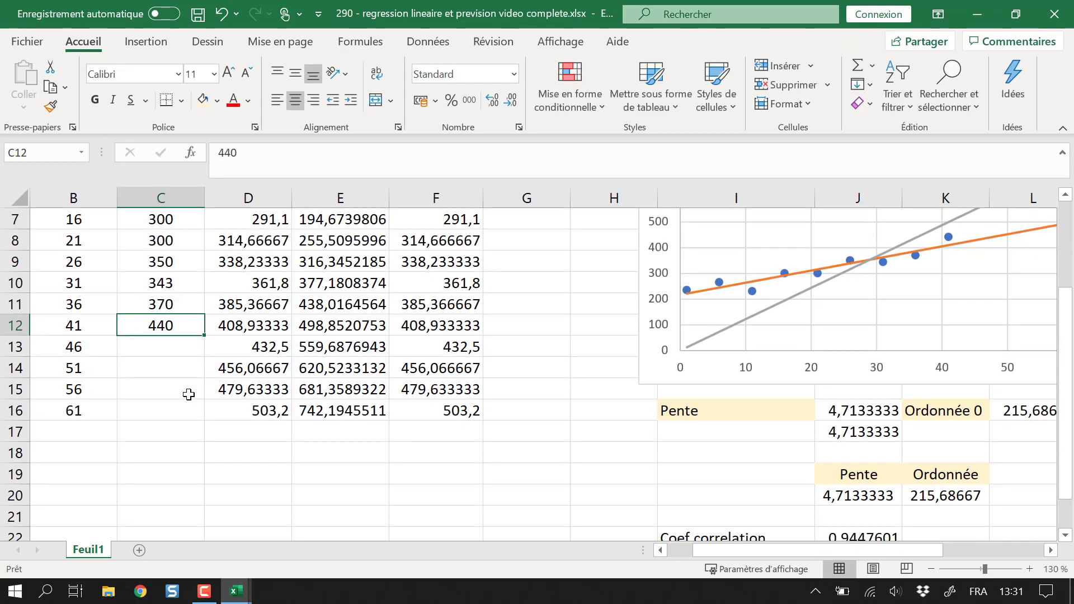
scroll(189, 394, down, 1)
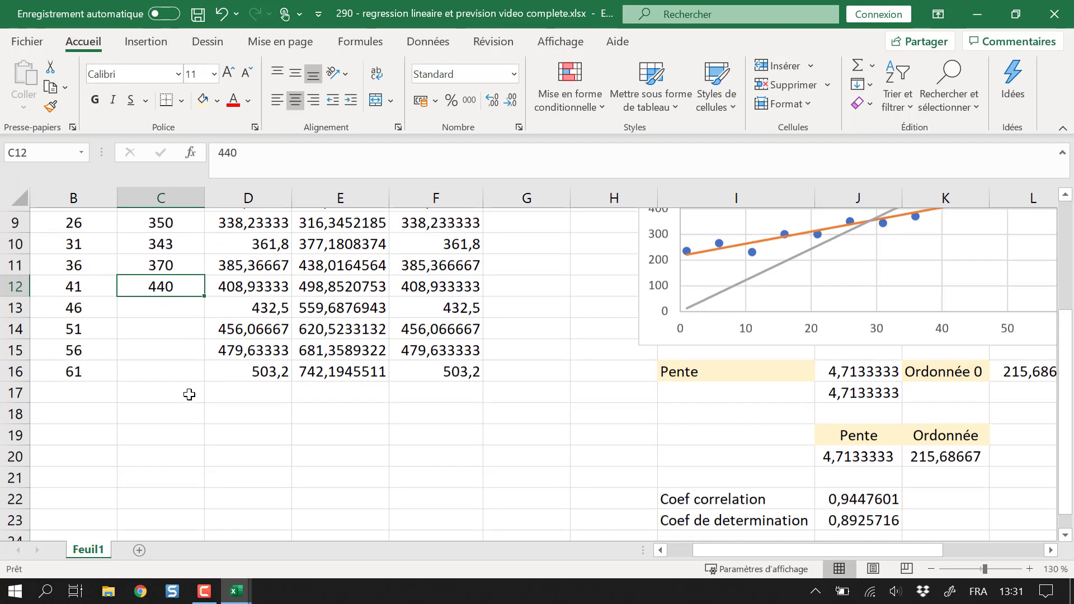
scroll(189, 394, up, 1)
scroll(190, 394, up, 1)
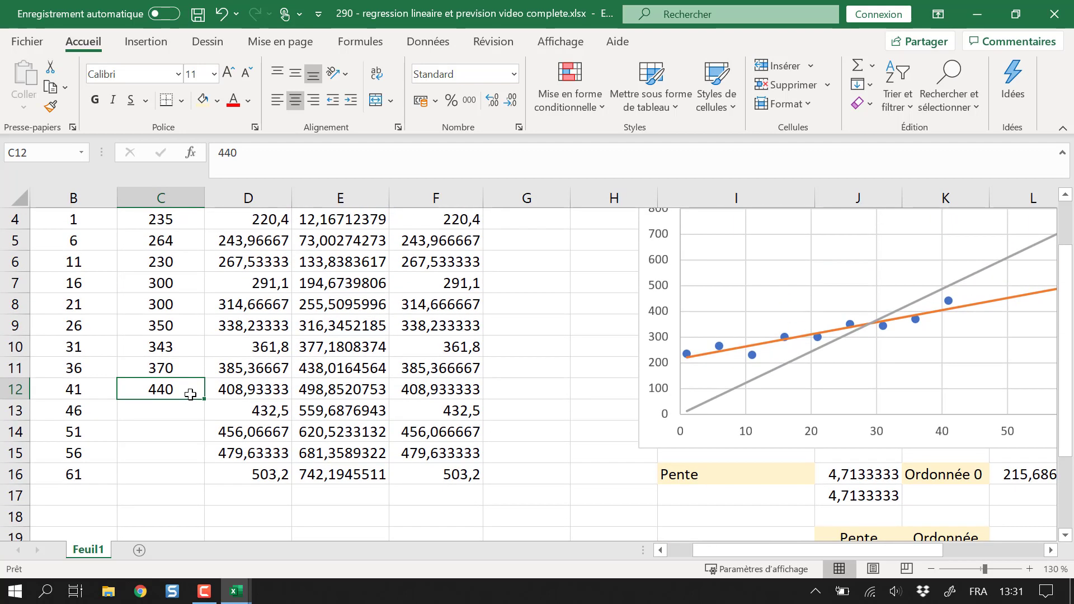
text(400)
key(Return)
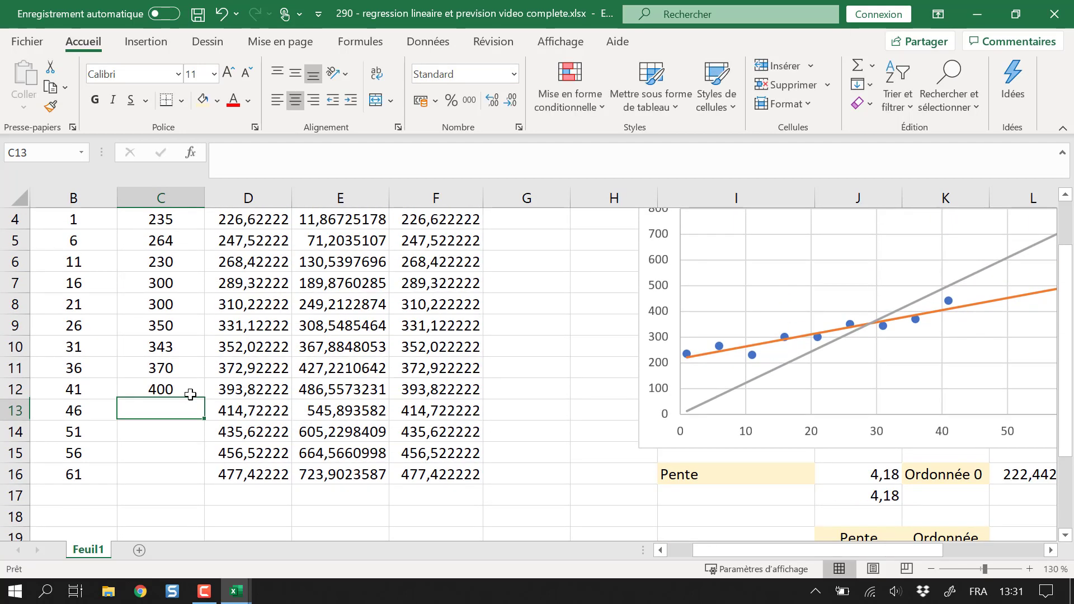
scroll(710, 381, down, 2)
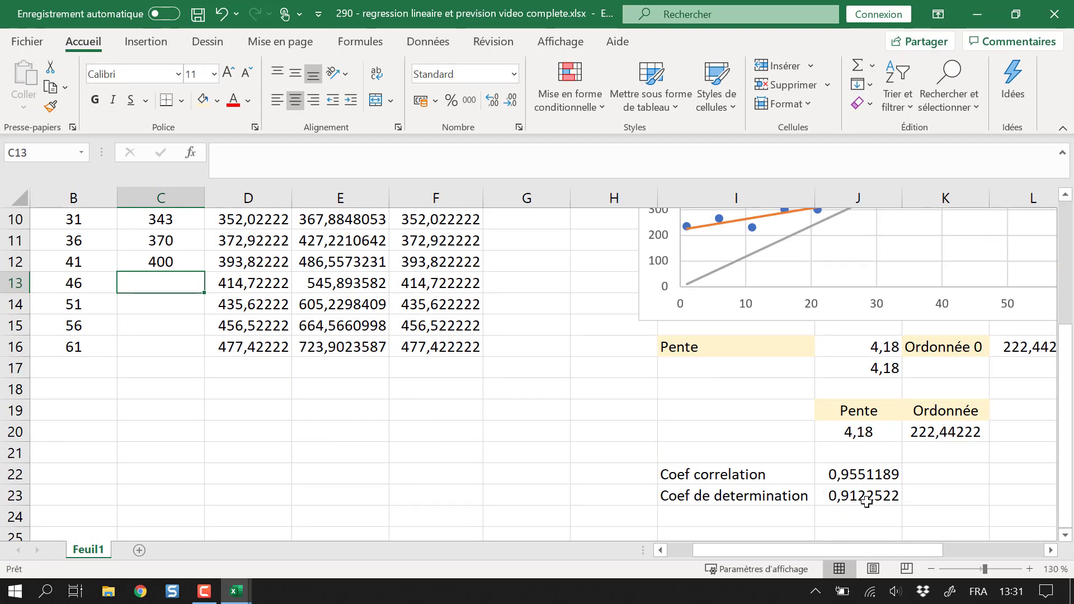
scroll(959, 439, up, 1)
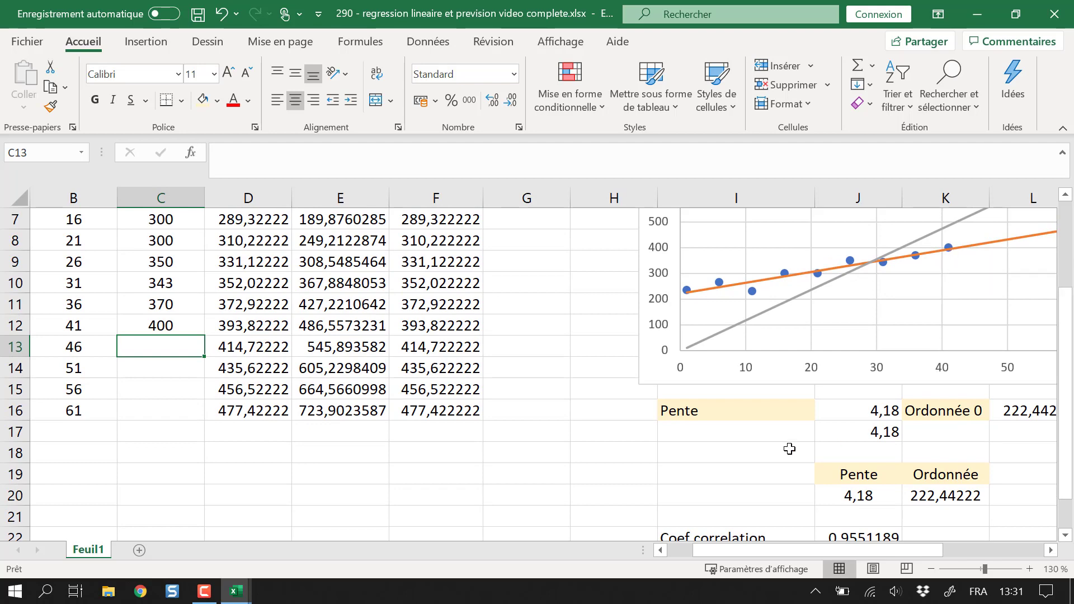
scroll(811, 475, down, 1)
click(877, 500)
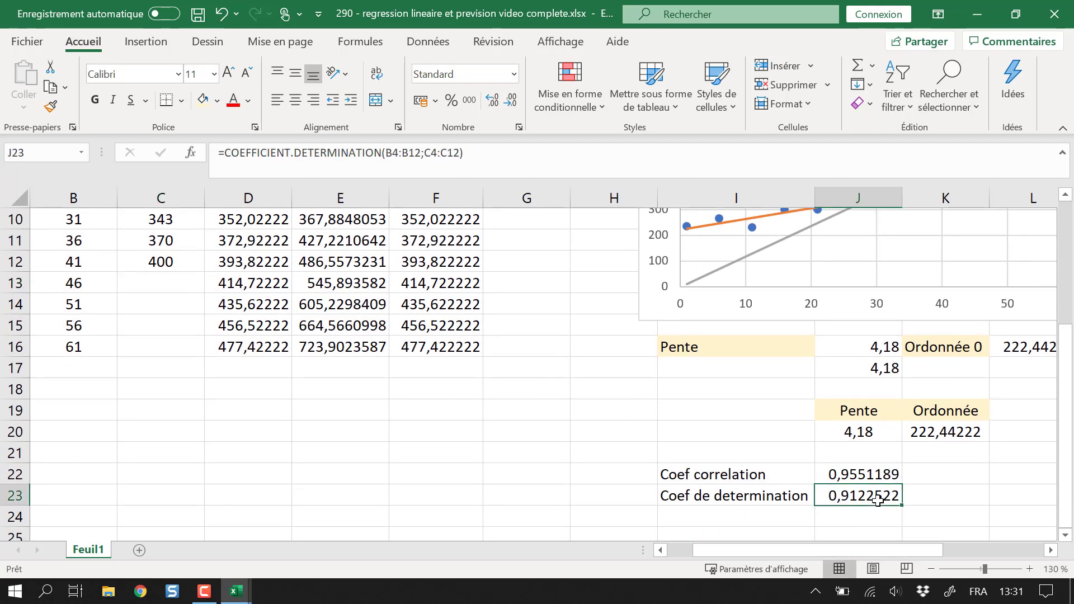
- Set the CA value in C12 to 200 as an outlier and compare the coefficients with the chart's forecast line
scroll(911, 421, up, 1)
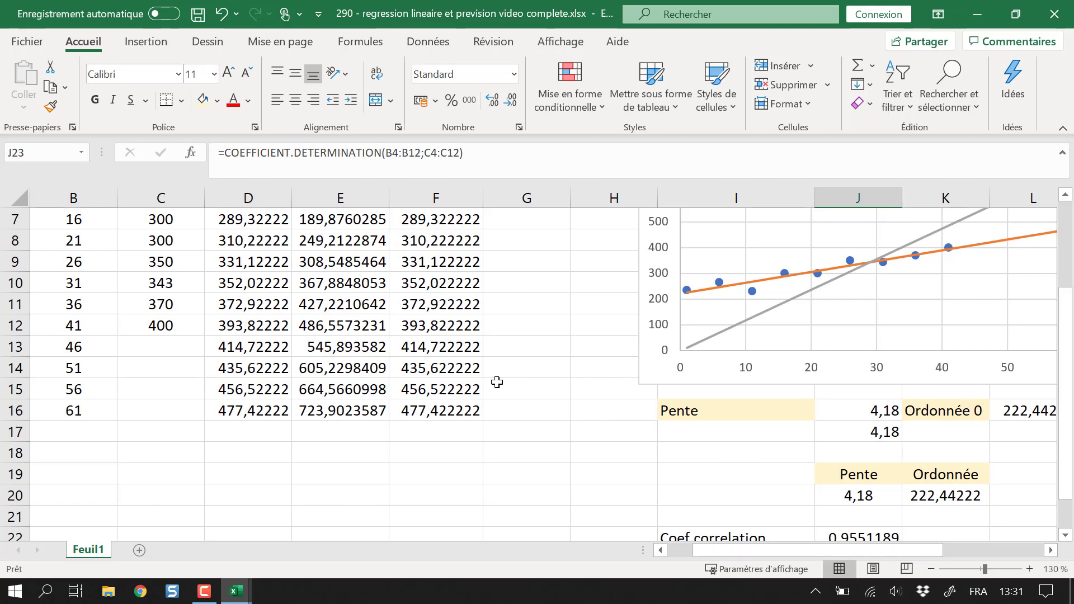
click(185, 330)
text(200)
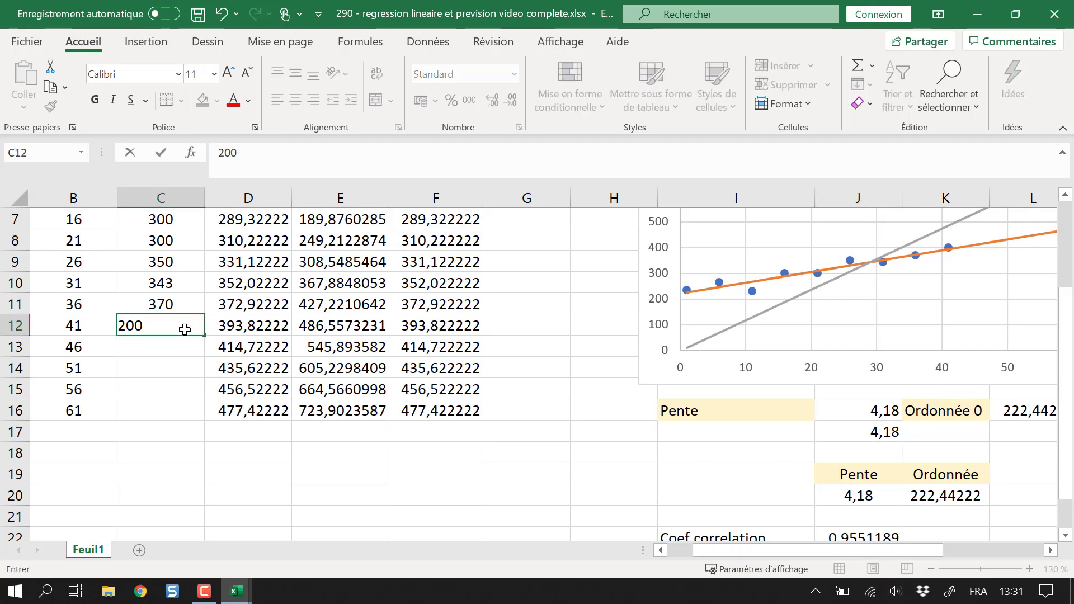
key(Return)
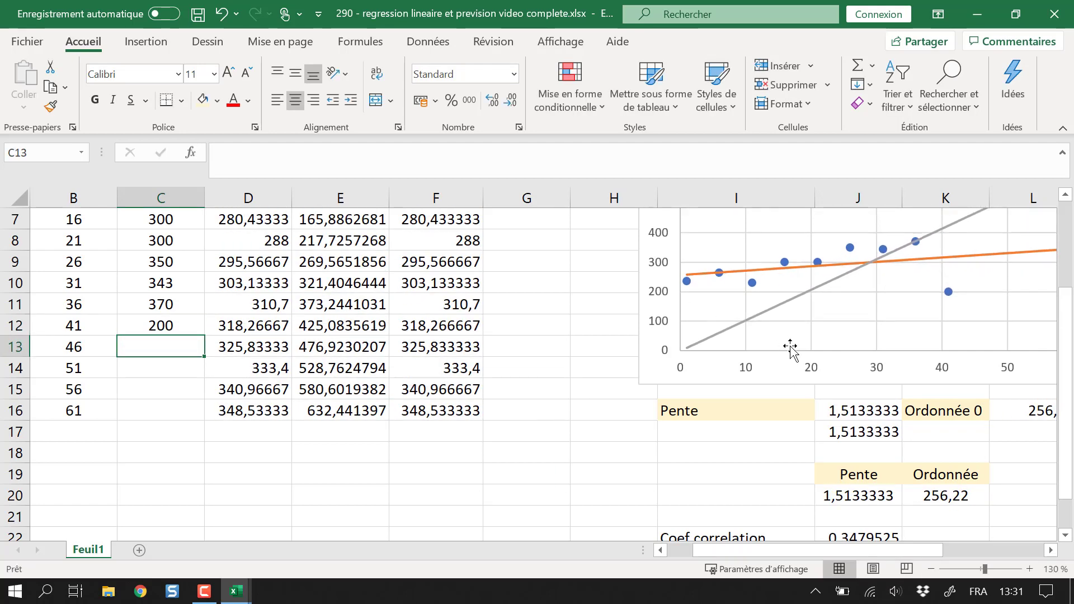
scroll(876, 477, down, 2)
scroll(892, 452, up, 3)
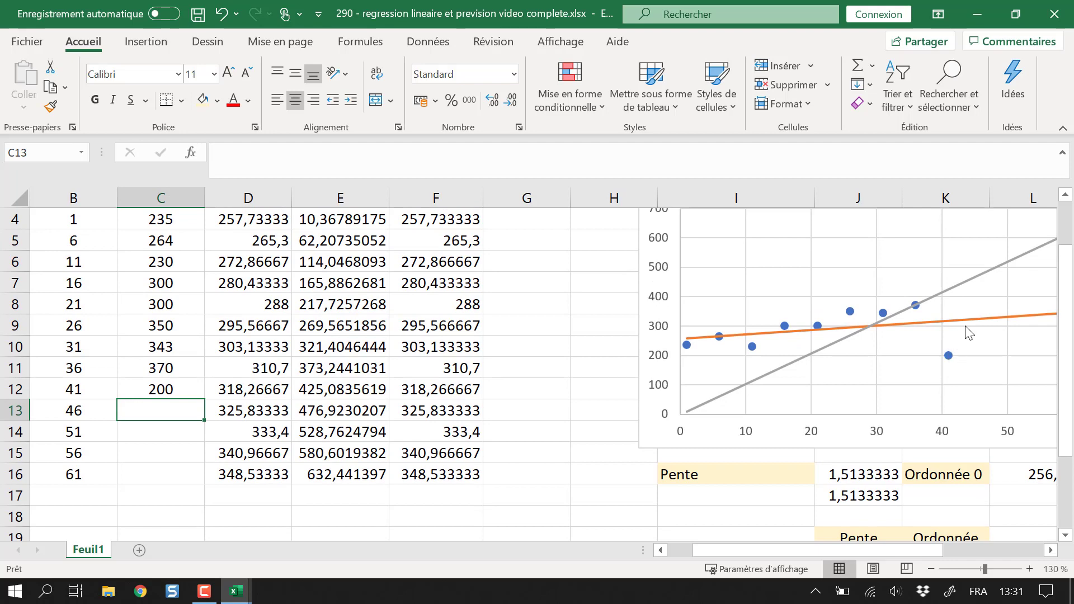
scroll(956, 442, down, 1)
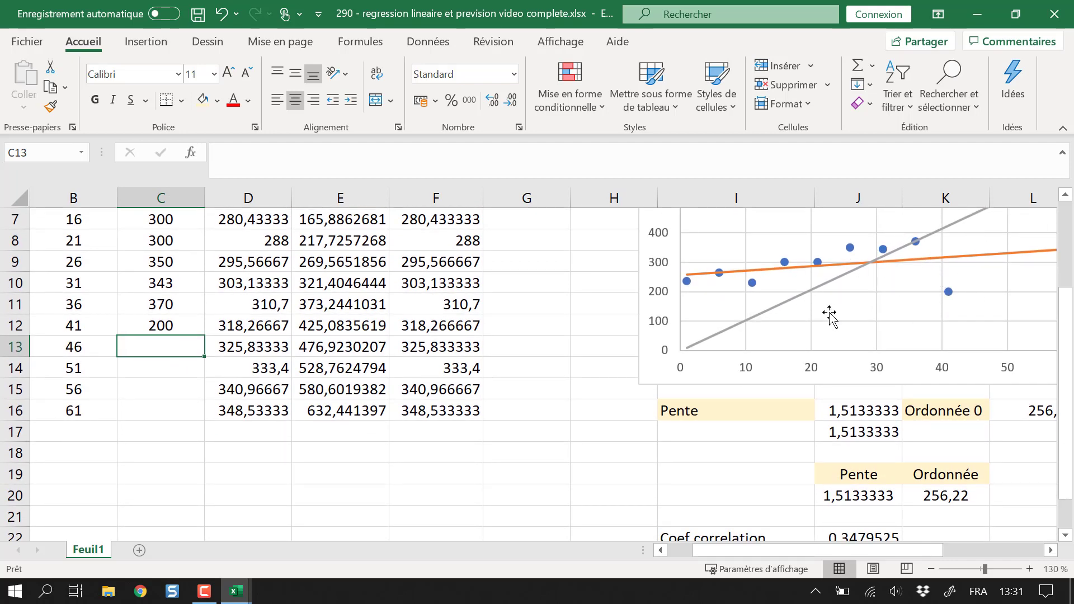
scroll(933, 352, up, 1)
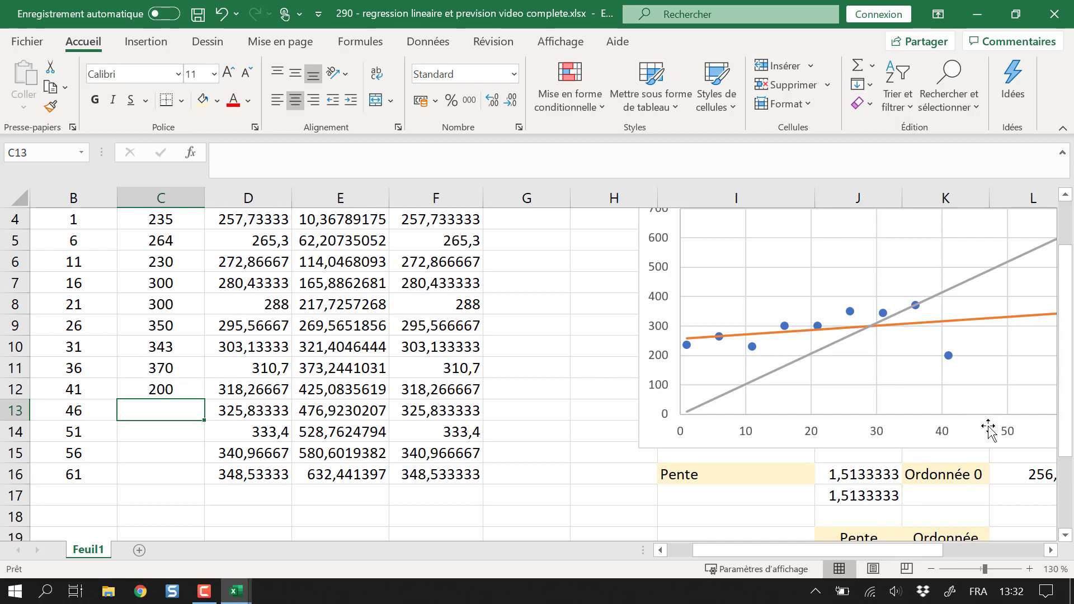
- Change the CA value in C12 back to 400 and recheck the determination coefficient in J23
click(160, 389)
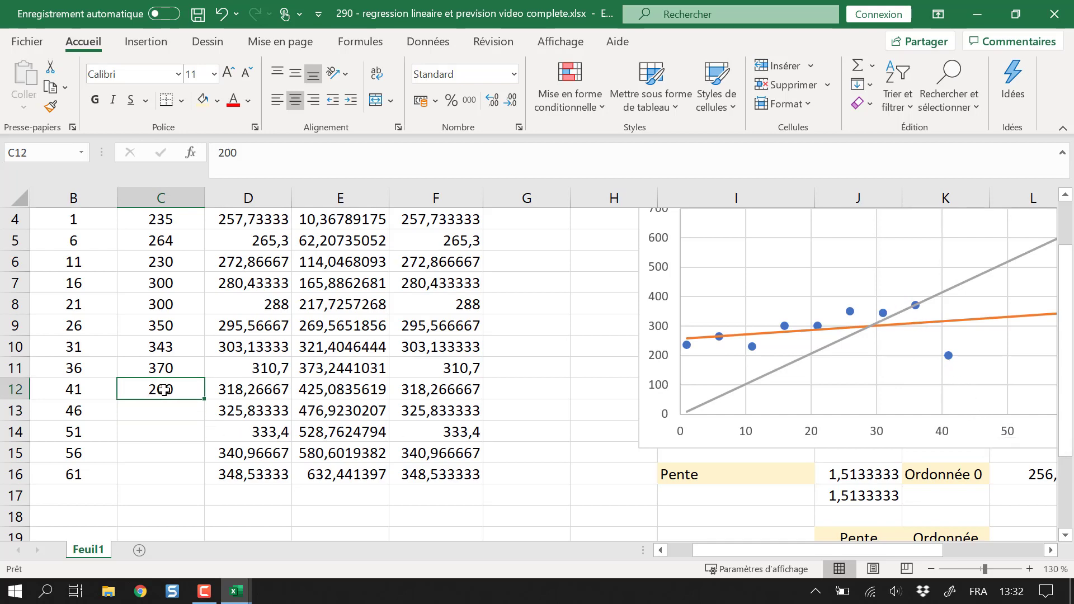
text(4)
key(Return)
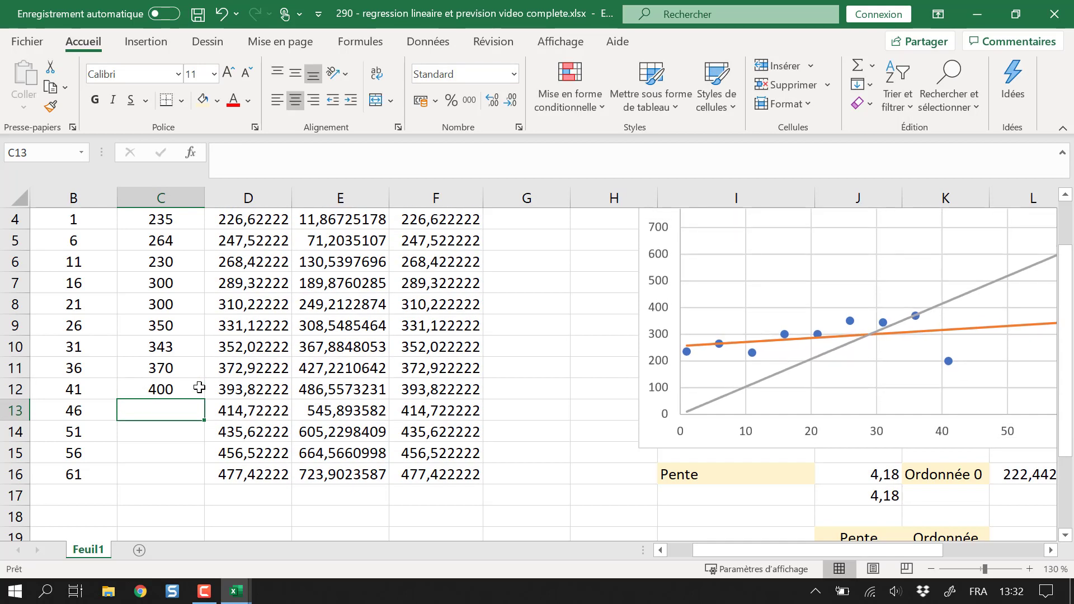
scroll(721, 442, down, 3)
click(839, 434)
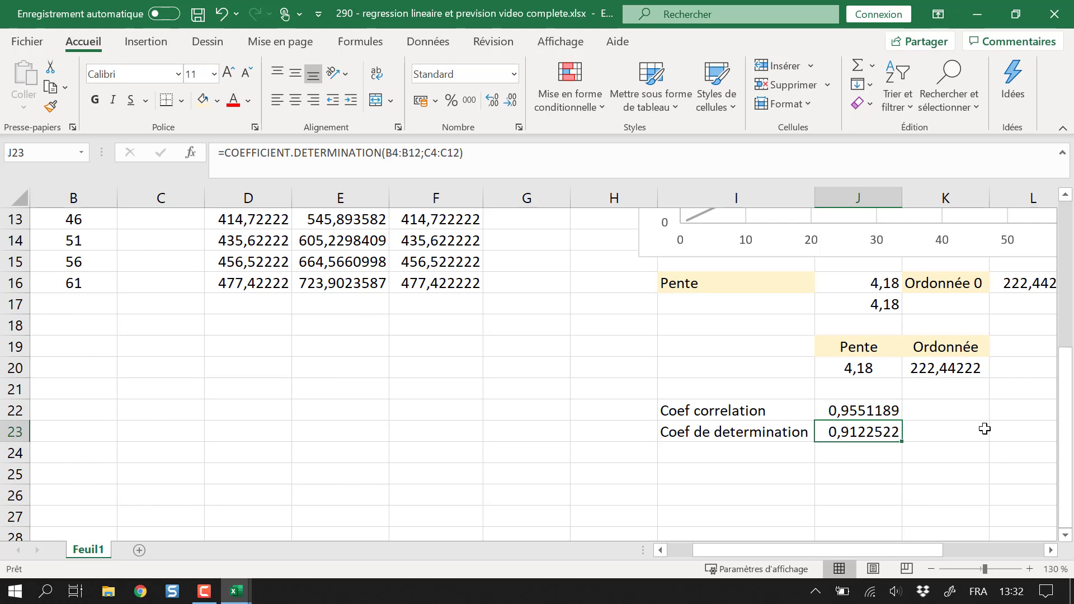
scroll(717, 458, up, 3)
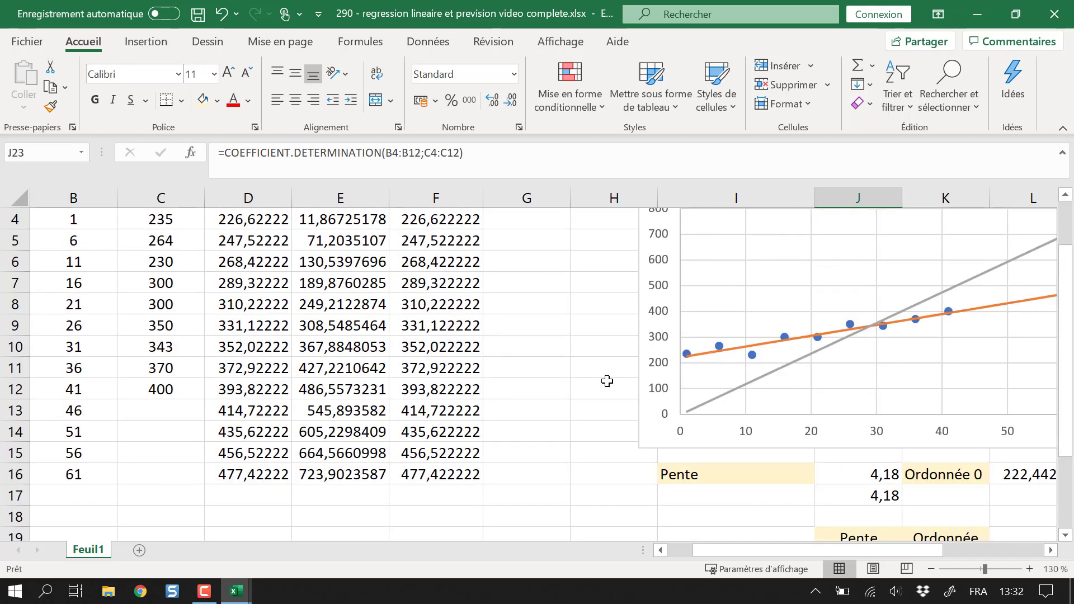
- Review the PREVISION.LINEAIRE formula in D8, PENTE in J16, ORDONNEE.ORIGINE in L16 and COEFFICIENT.DETERMINATION in J23
scroll(606, 384, up, 1)
click(540, 339)
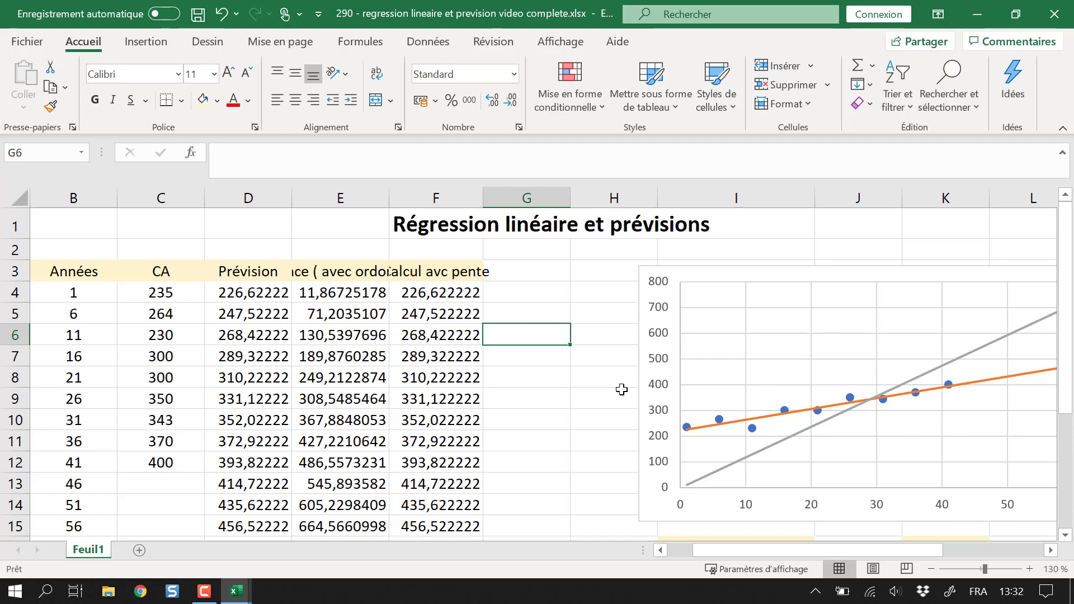
click(225, 384)
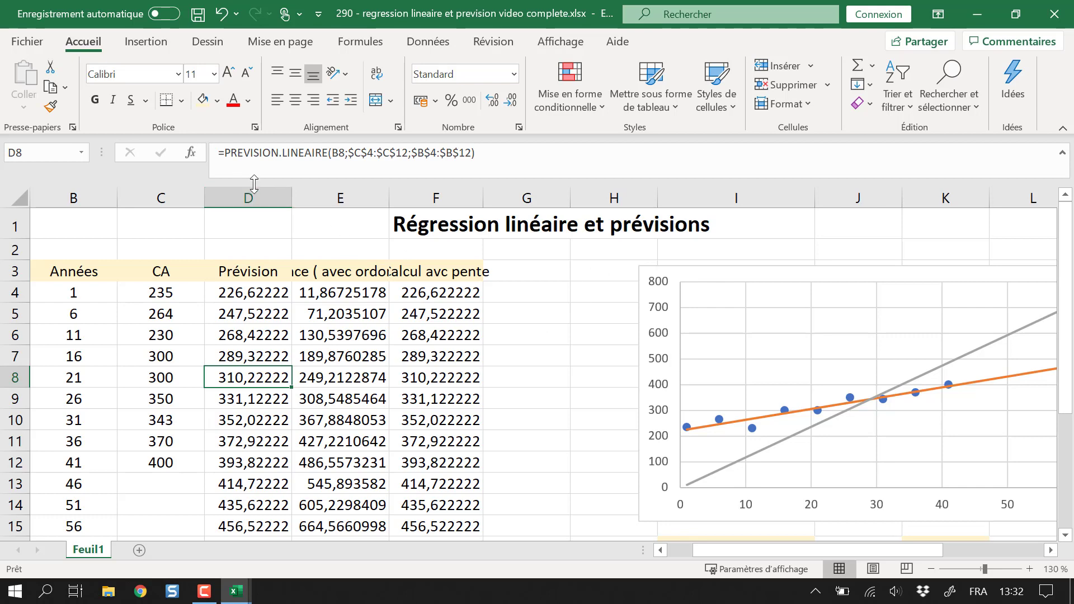
scroll(364, 486, down, 2)
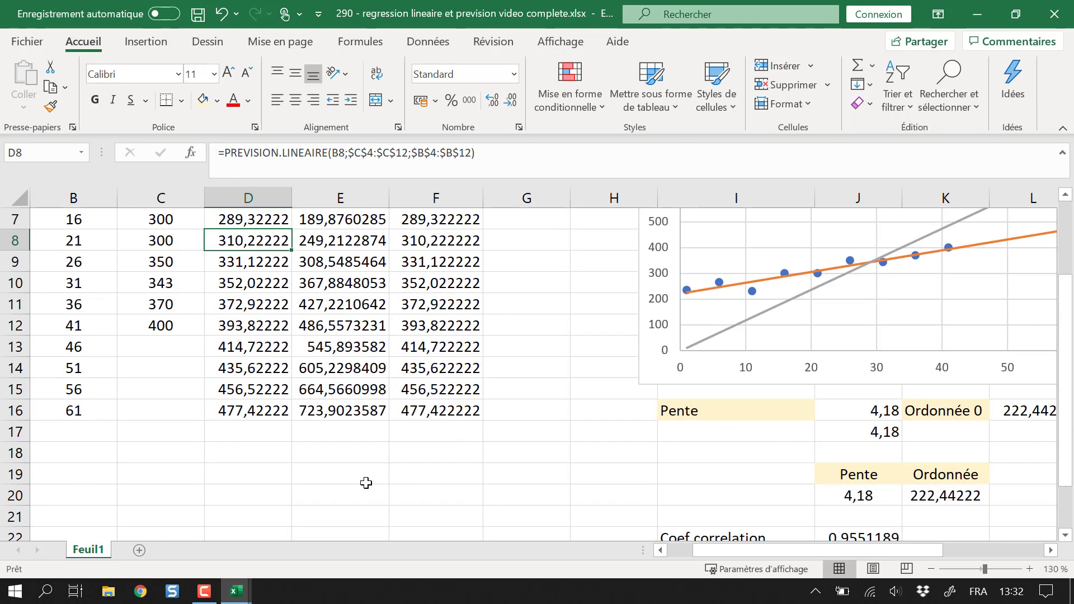
scroll(492, 419, up, 1)
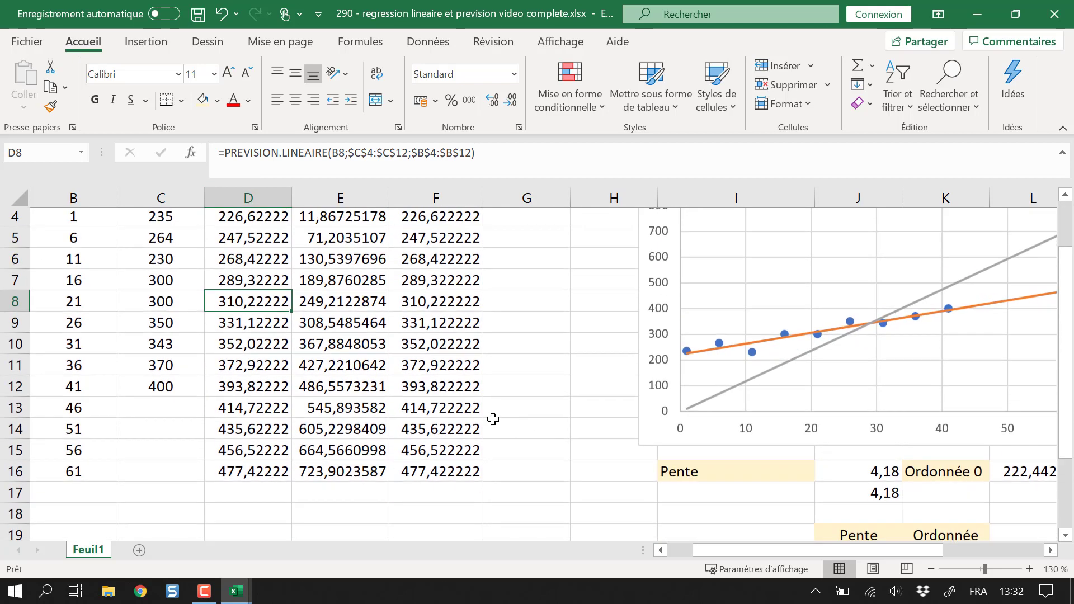
click(861, 476)
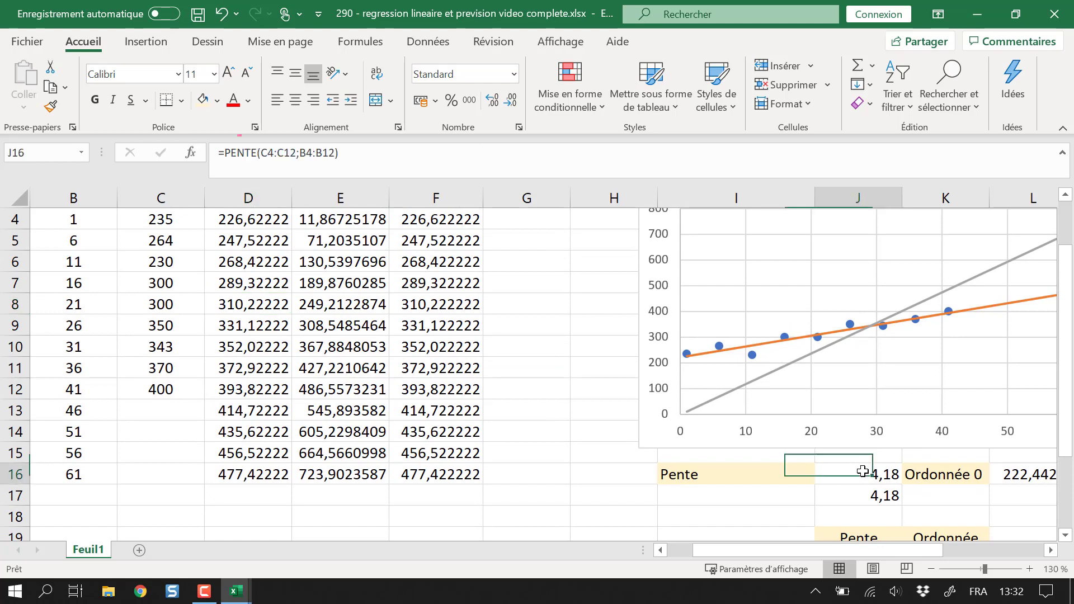
click(1028, 475)
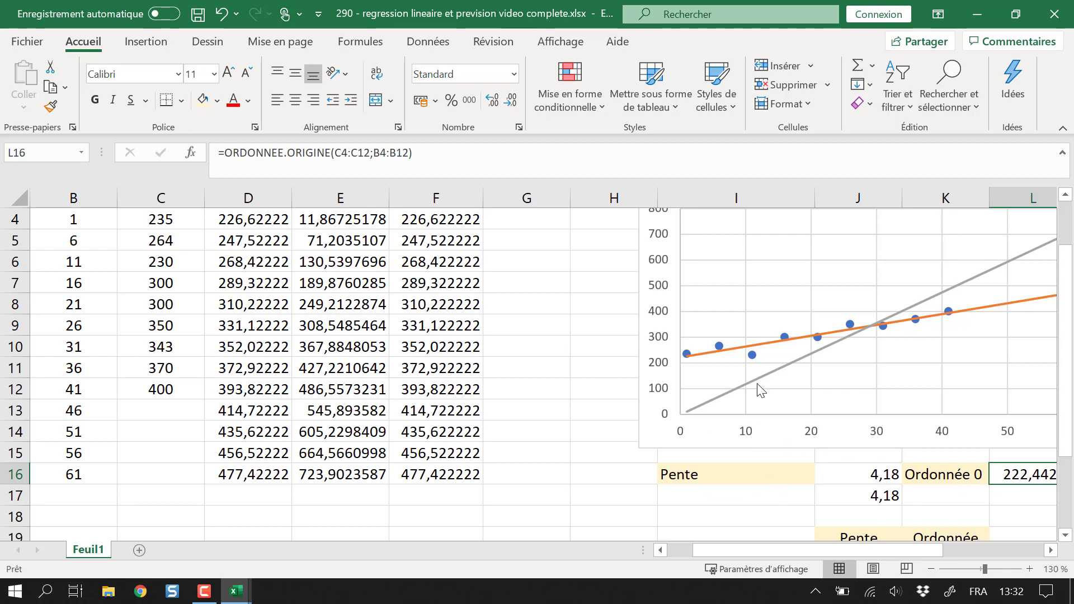
scroll(804, 341, down, 2)
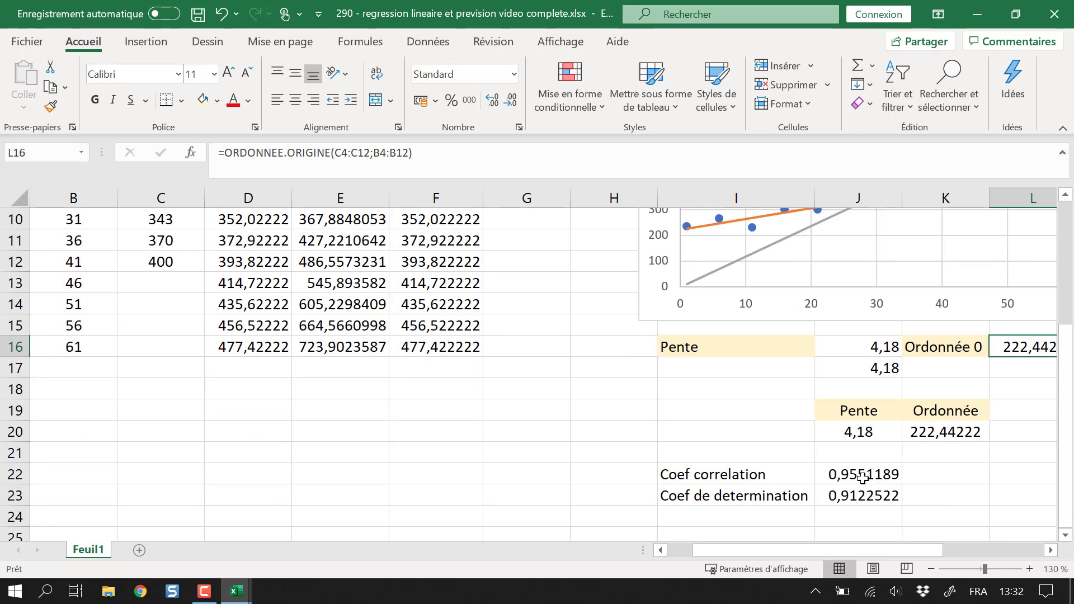
click(842, 497)
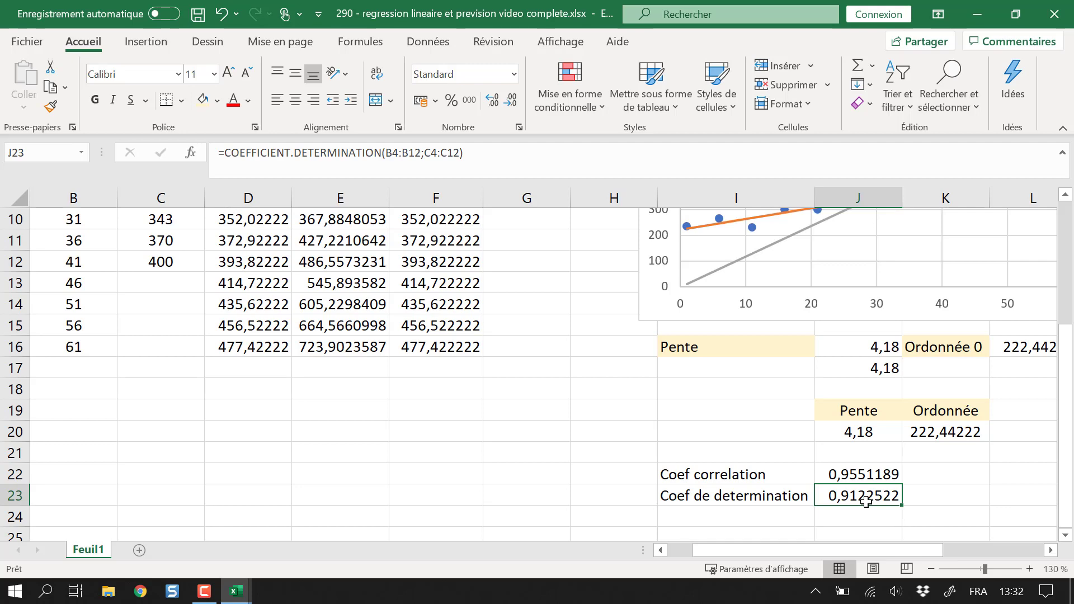
- Return to the beginning of the sheet and save the regression workbook
click(569, 430)
scroll(569, 429, up, 3)
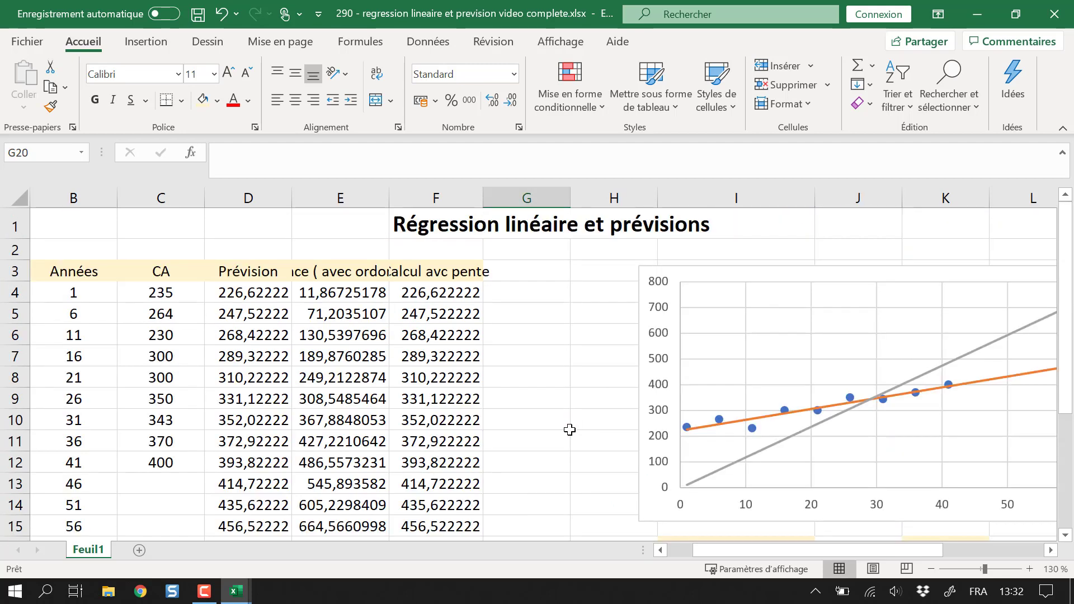
key(ctrl+s)
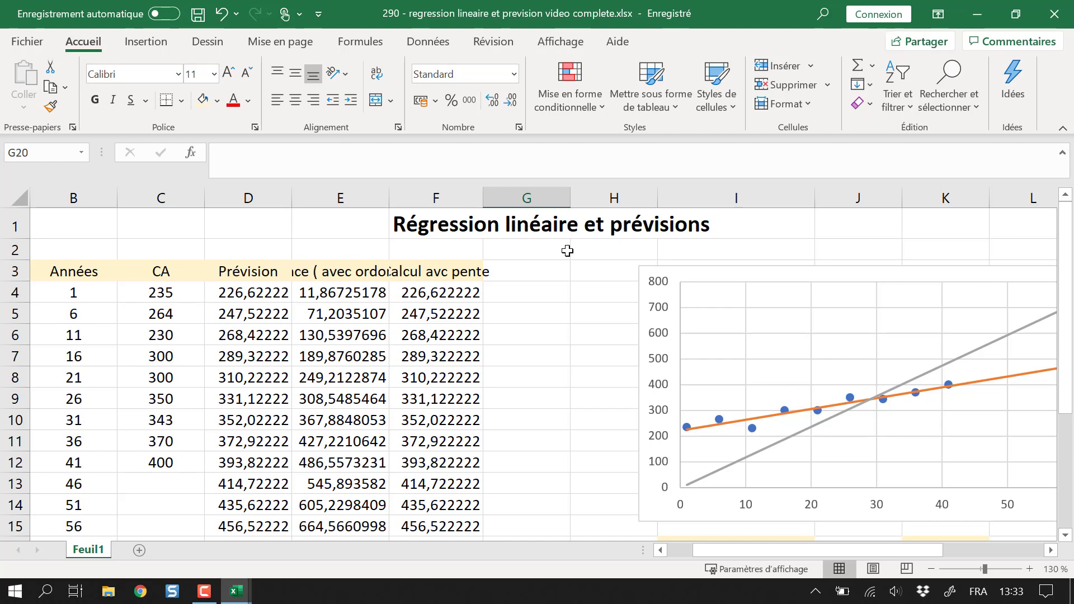
click(556, 328)
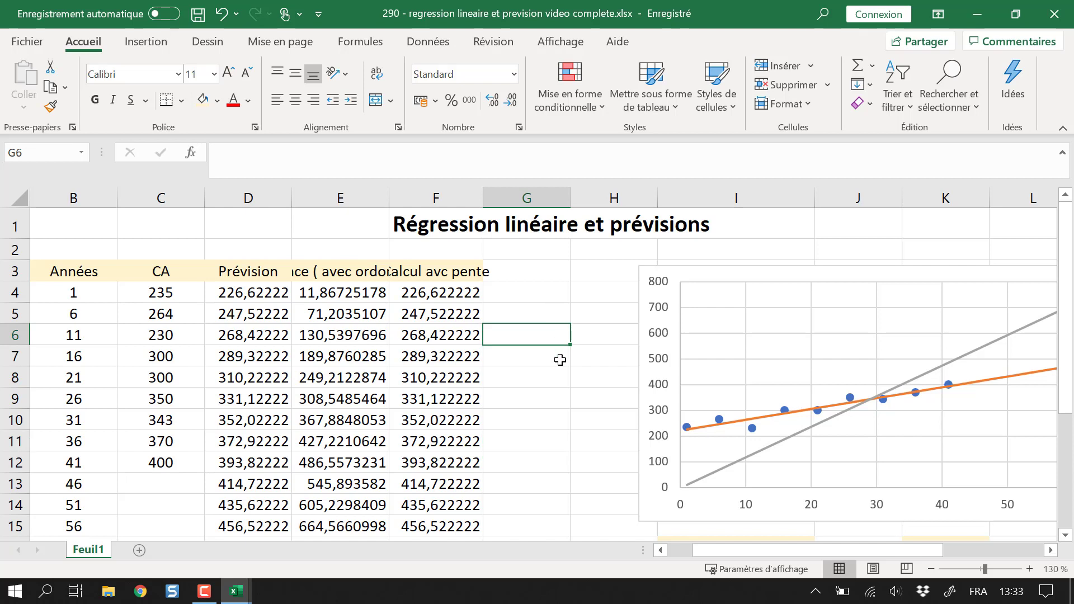